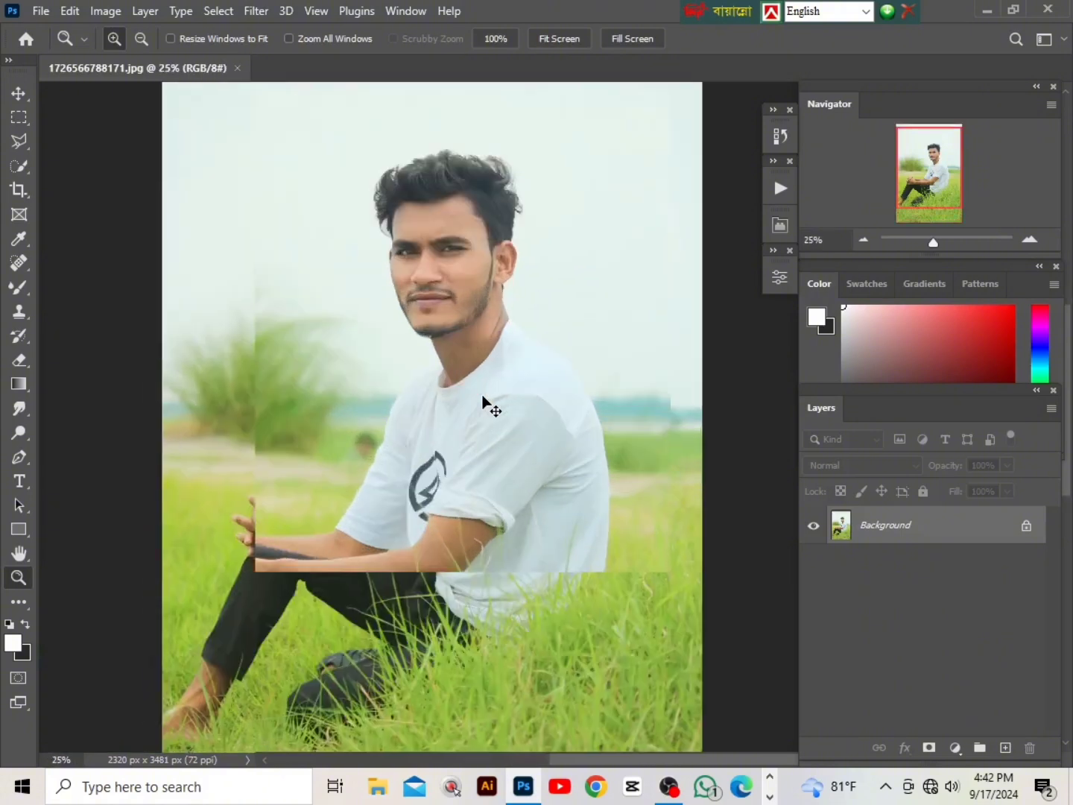
Step: Duplicate the Background layer and crop the canvas to about 2320 x 3553 px, trimming the lower grass and adding space above the sky
key(ctrl+j)
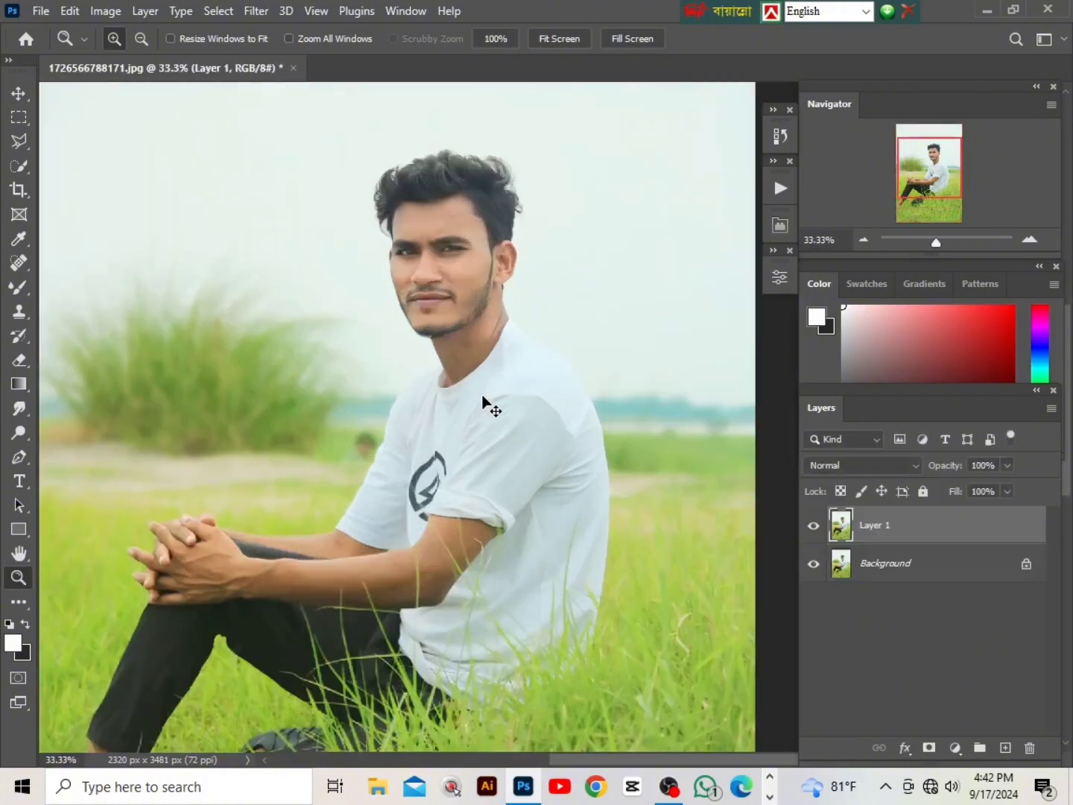
alt+click(483, 402)
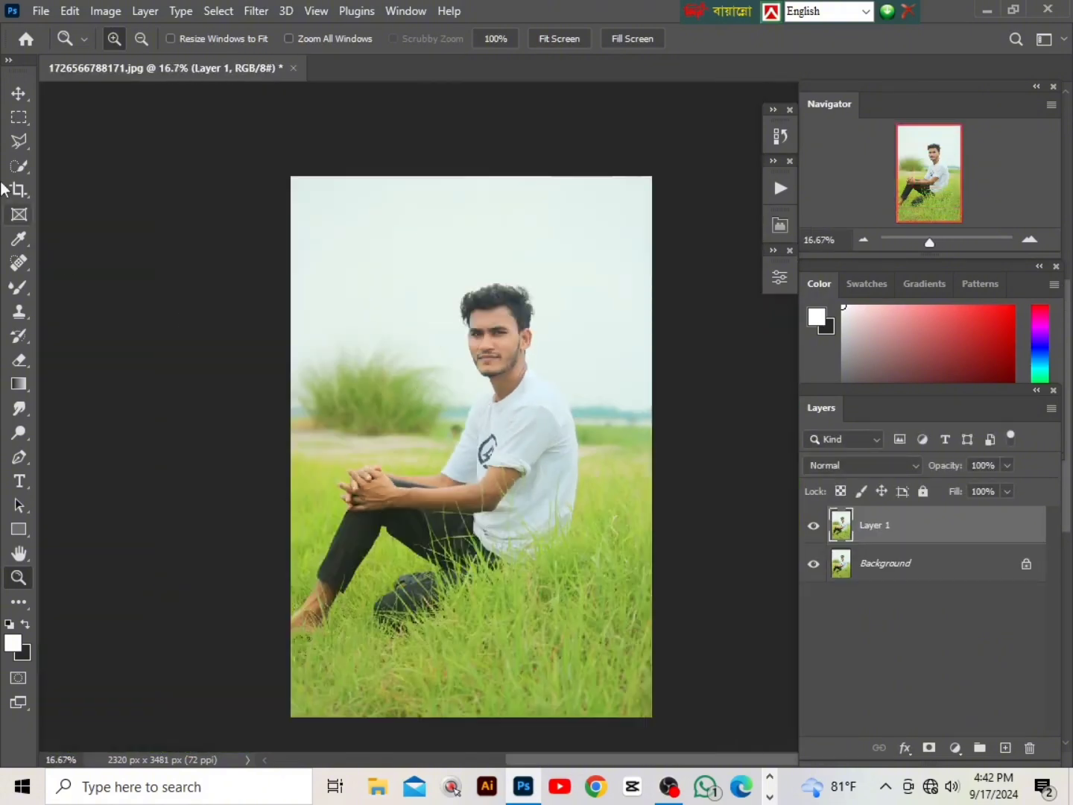
click(19, 190)
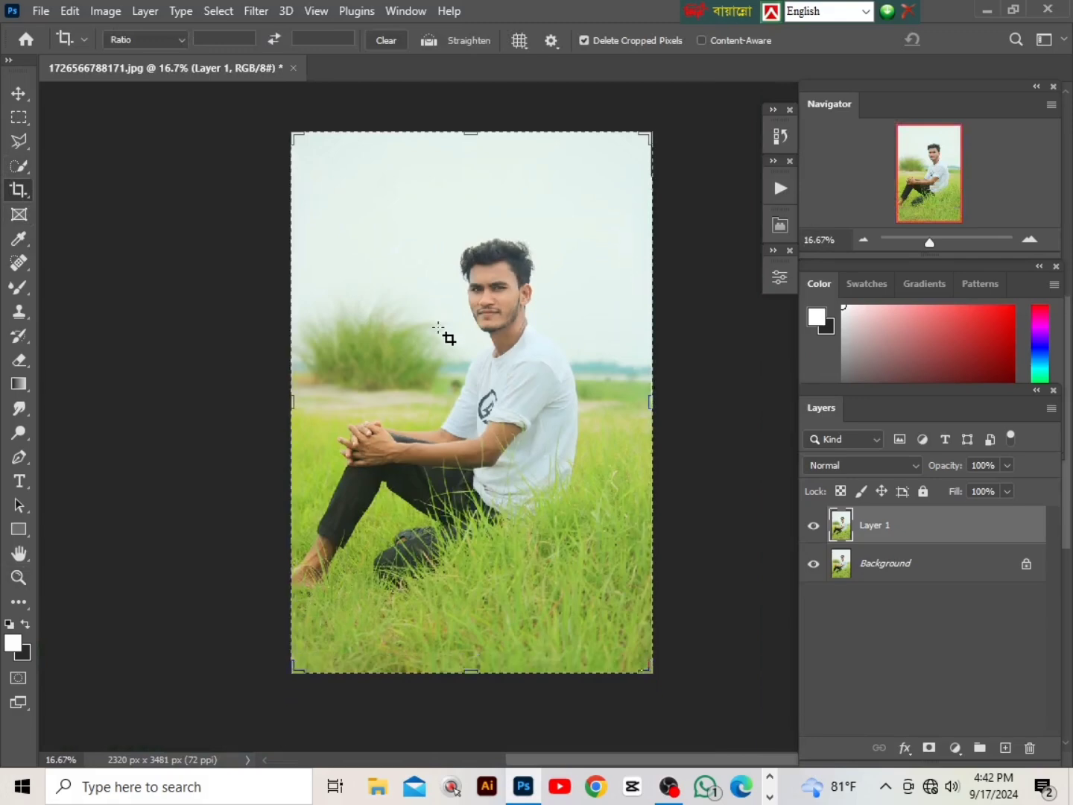
drag(469, 673, 471, 661)
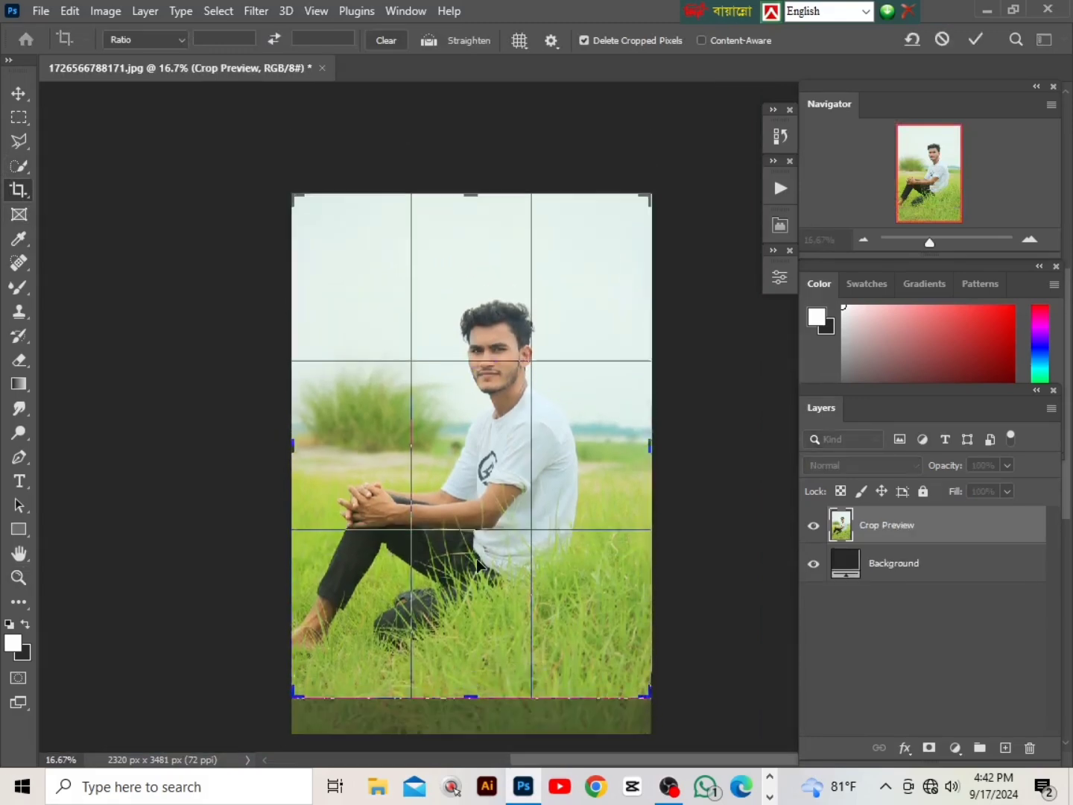
drag(476, 226, 471, 199)
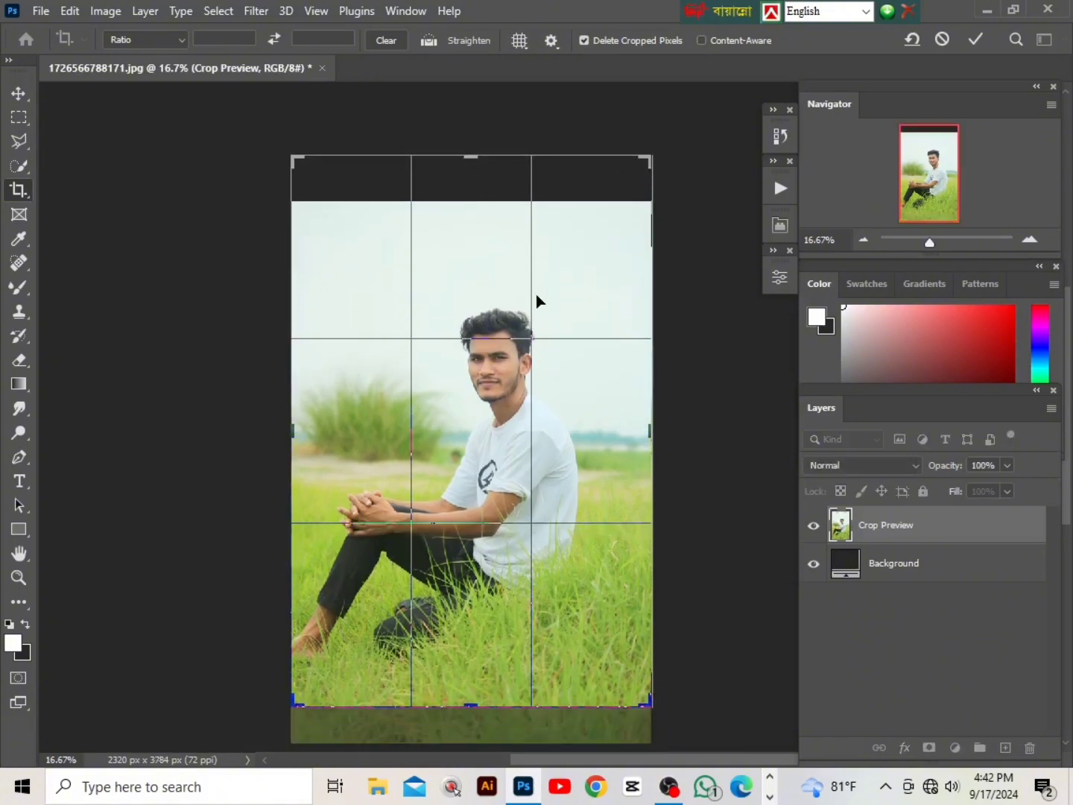
key(Return)
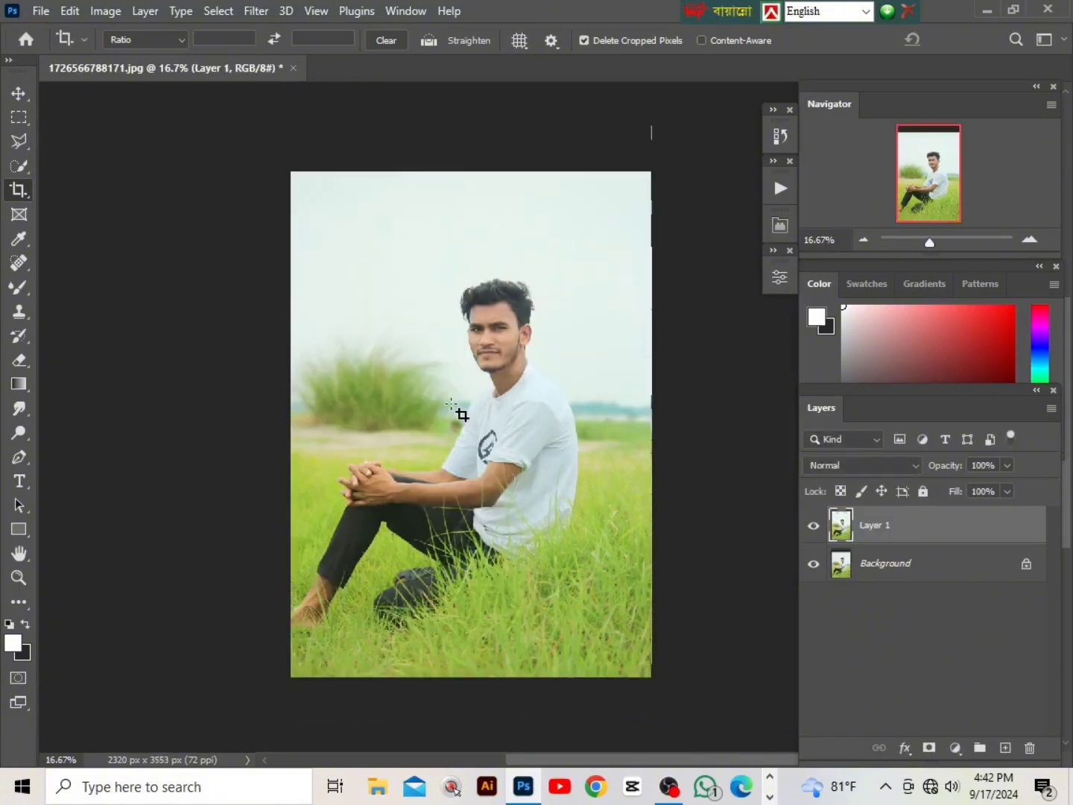
Step: Hide the Background layer and outline the empty strip plus the upper edge of the sky with the Polygonal Lasso
click(814, 564)
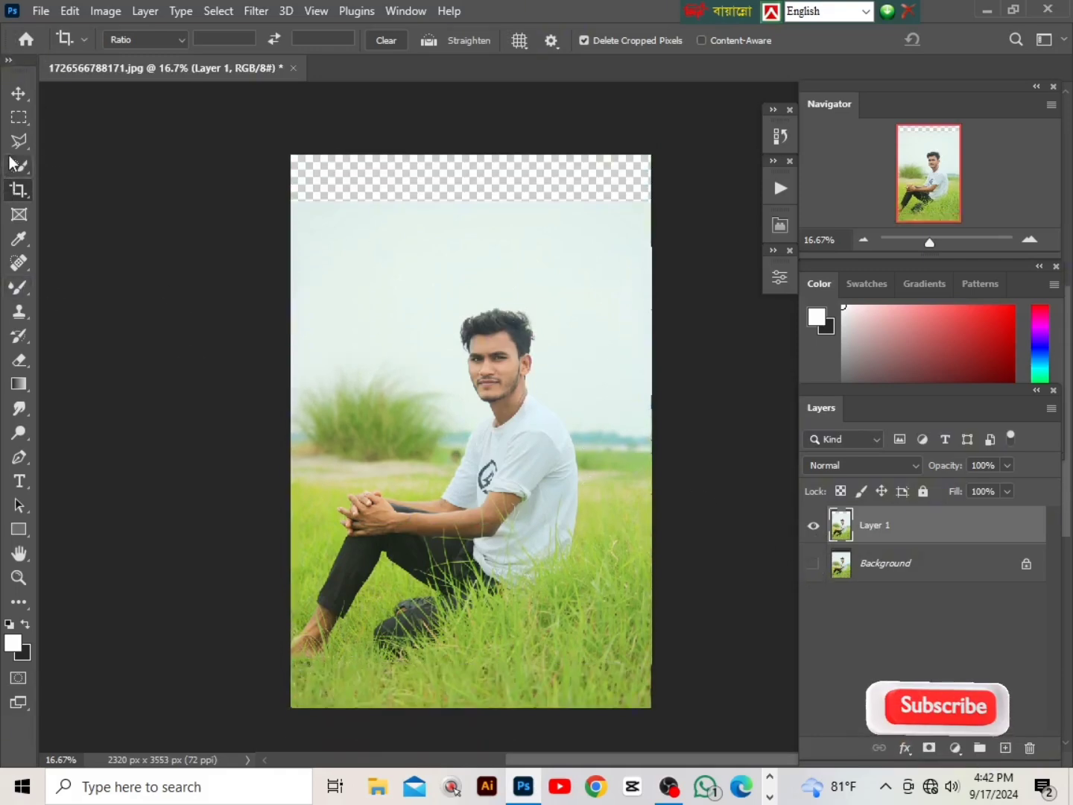
click(17, 145)
scroll(115, 194, right, 1)
scroll(229, 238, up, 1)
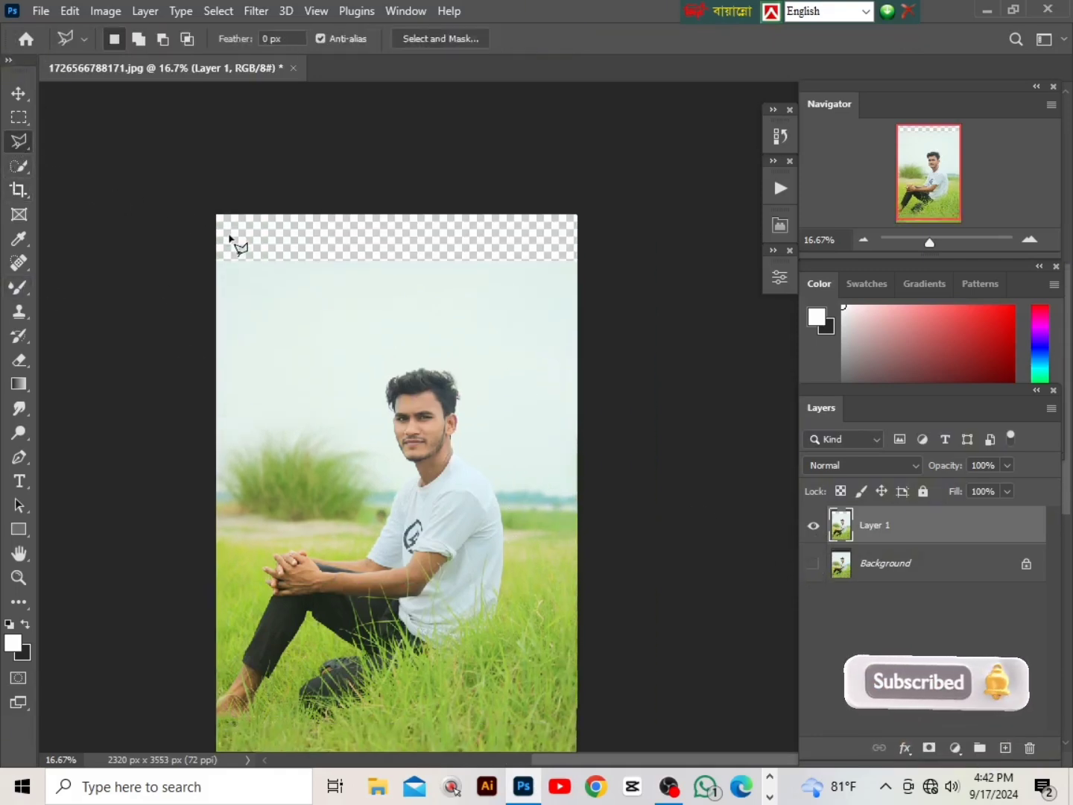
click(265, 307)
click(234, 315)
click(175, 298)
click(160, 191)
click(281, 139)
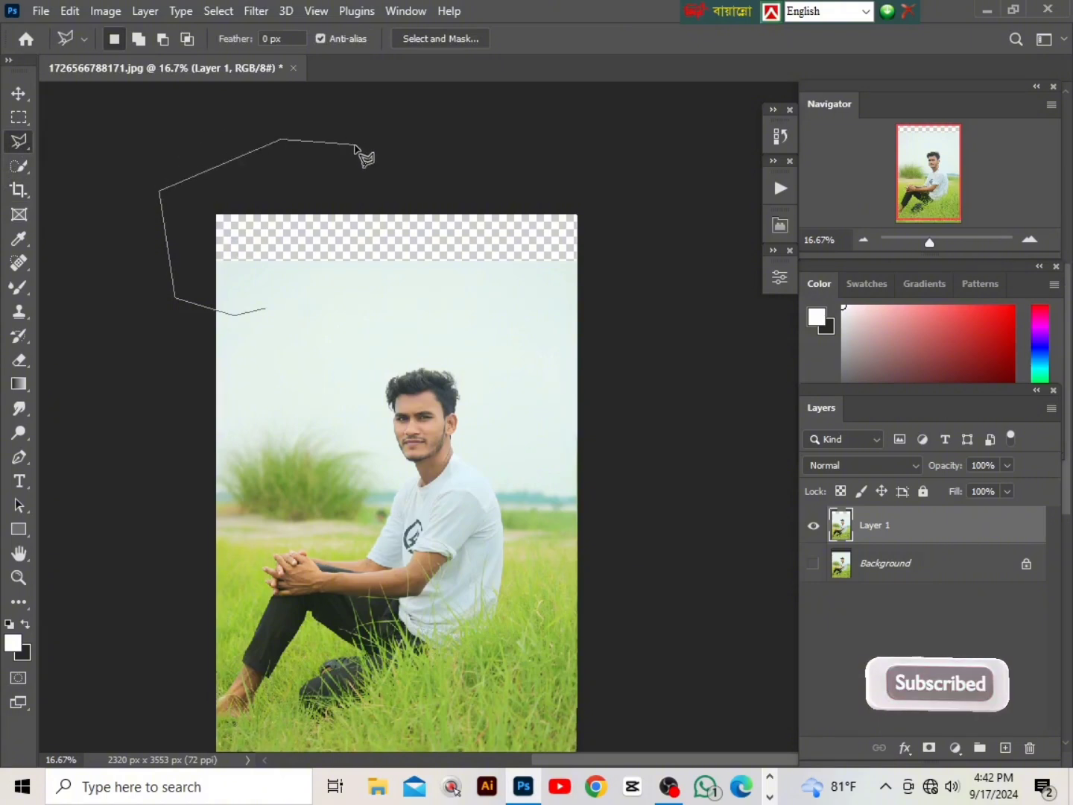
click(529, 152)
click(626, 177)
click(664, 305)
click(583, 363)
click(498, 302)
click(452, 283)
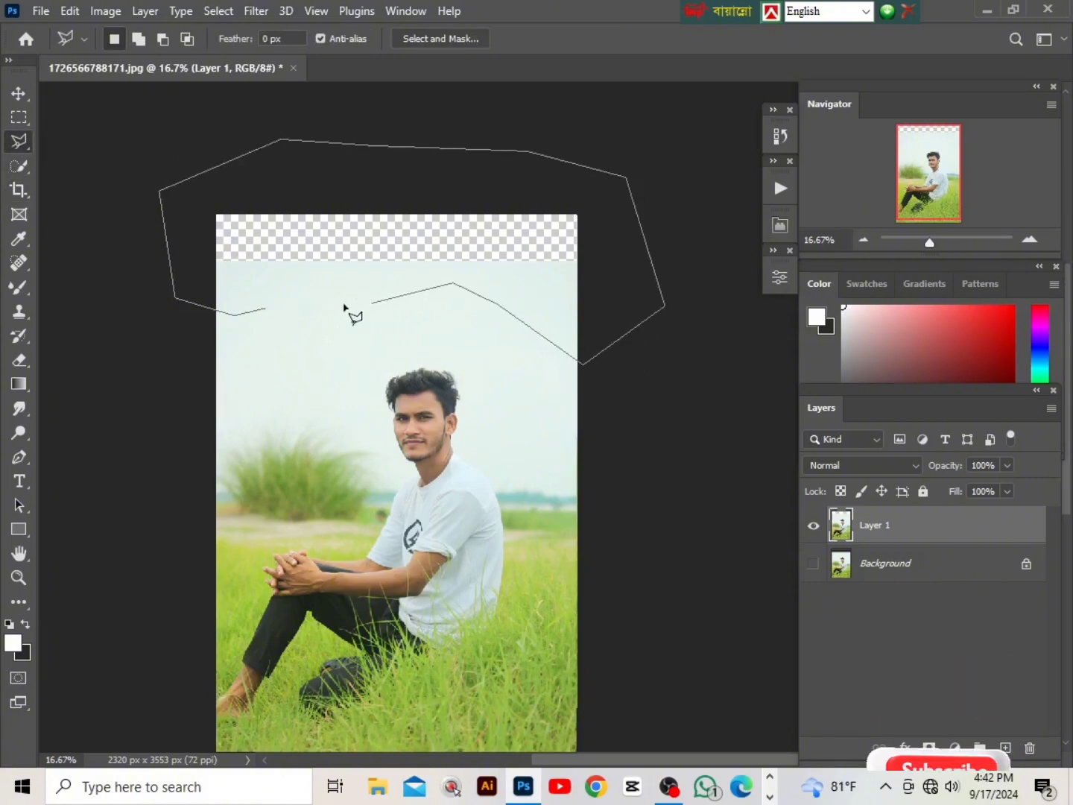
click(265, 307)
Step: Fill the selected strip using Content-Aware with Color Adaptation, Normal mode and 100% opacity, and clear the selection
right_click(288, 298)
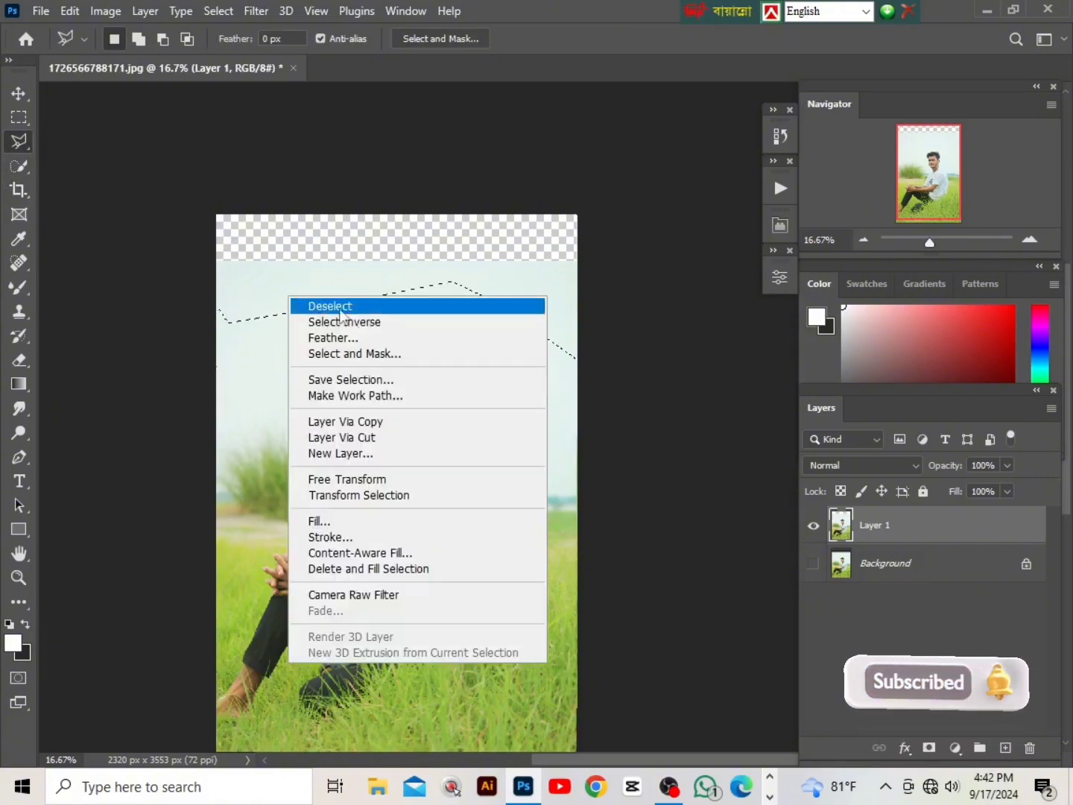
click(366, 517)
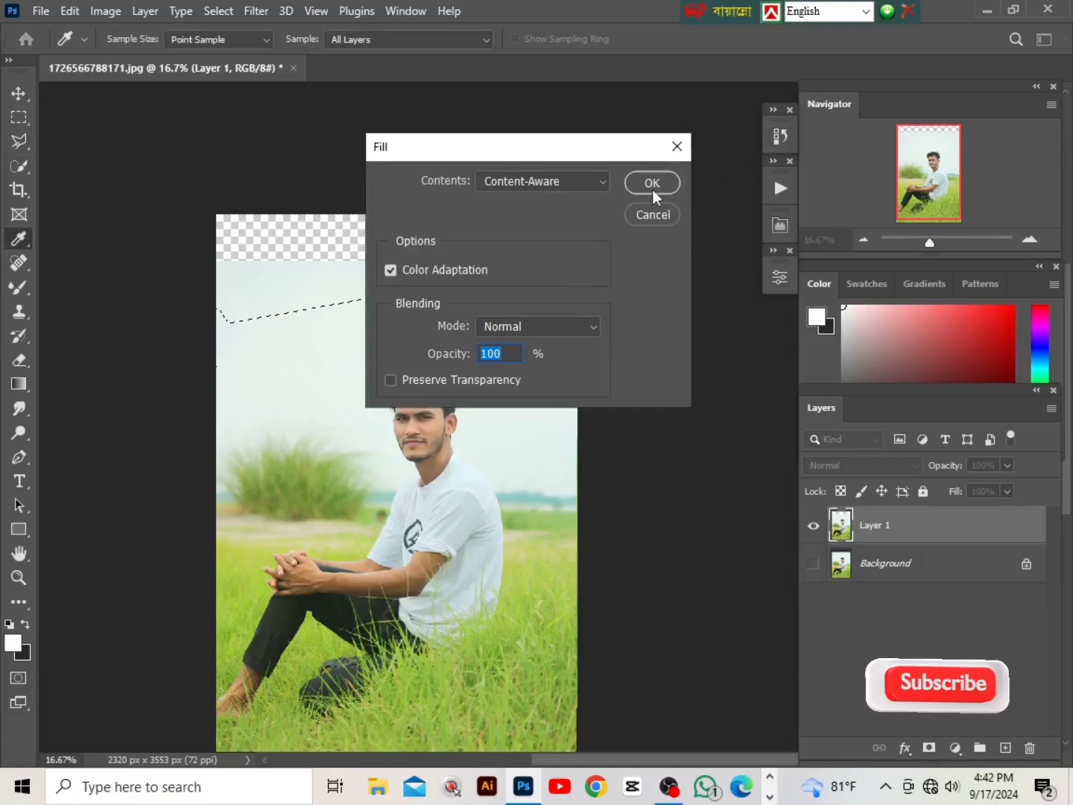
click(652, 184)
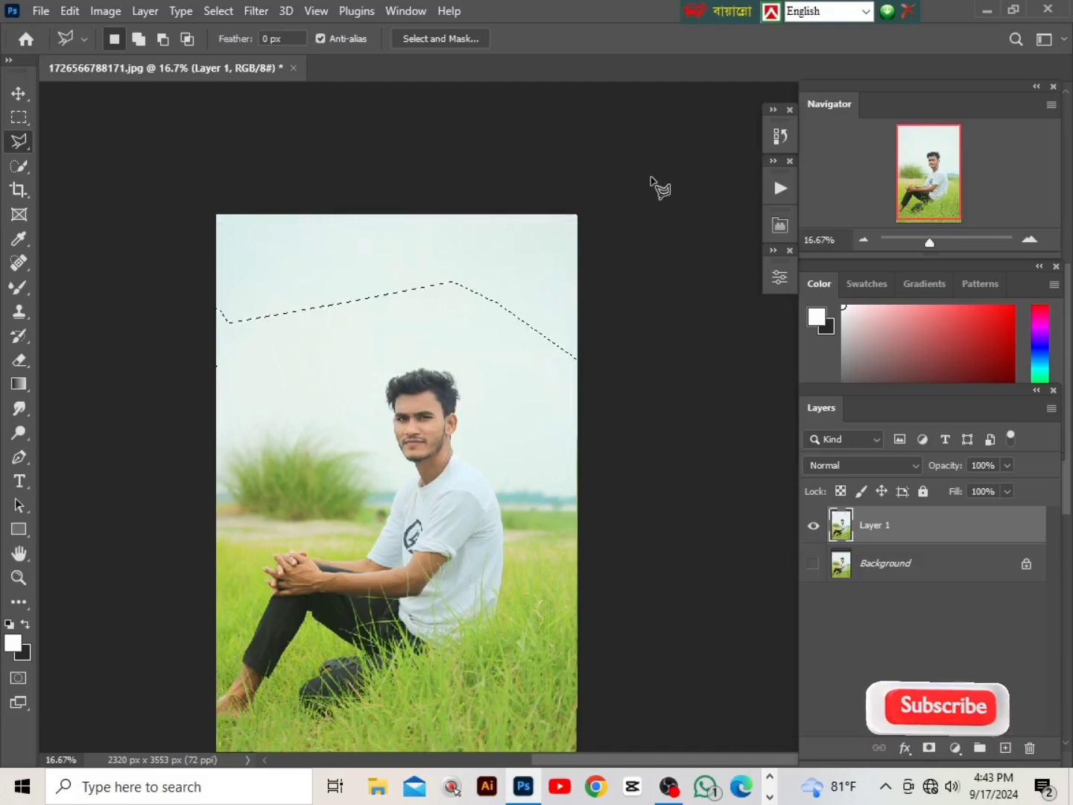
key(ctrl+plus)
key(ctrl+minus)
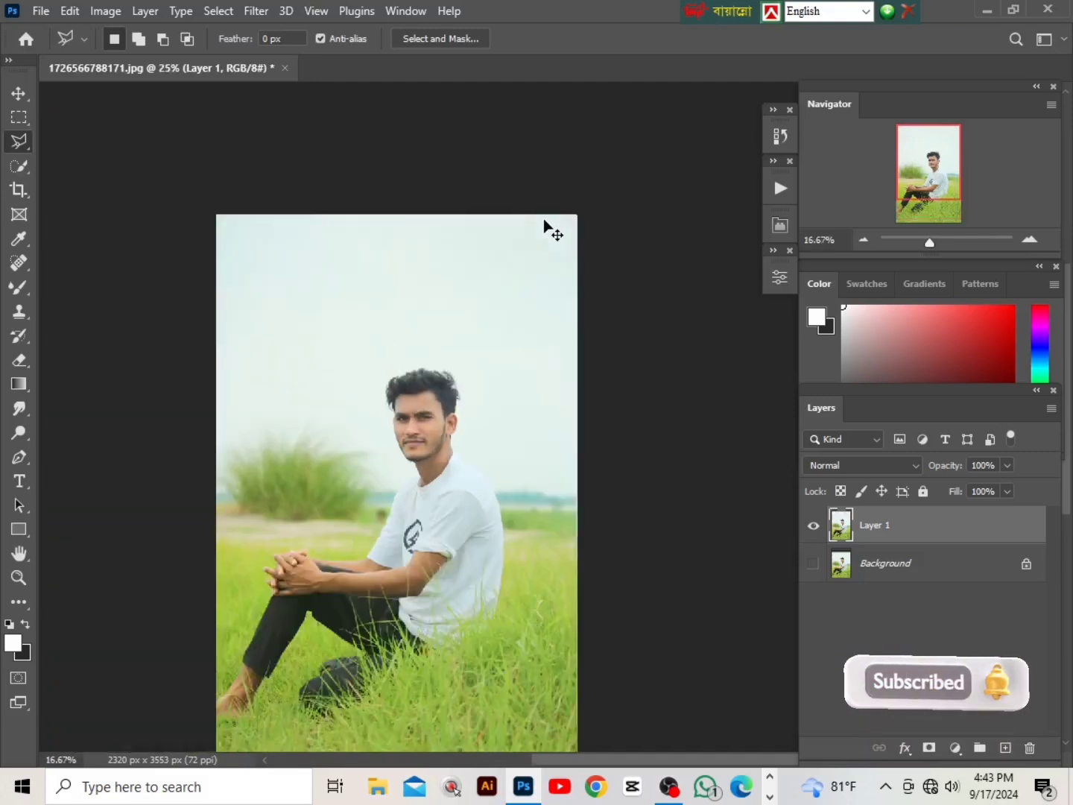
Step: Show the Background layer to merge Layer 1 down into it, and duplicate the merged layer
scroll(563, 230, left, 1)
scroll(568, 231, down, 2)
key(ctrl+minus)
key(ctrl+minus)
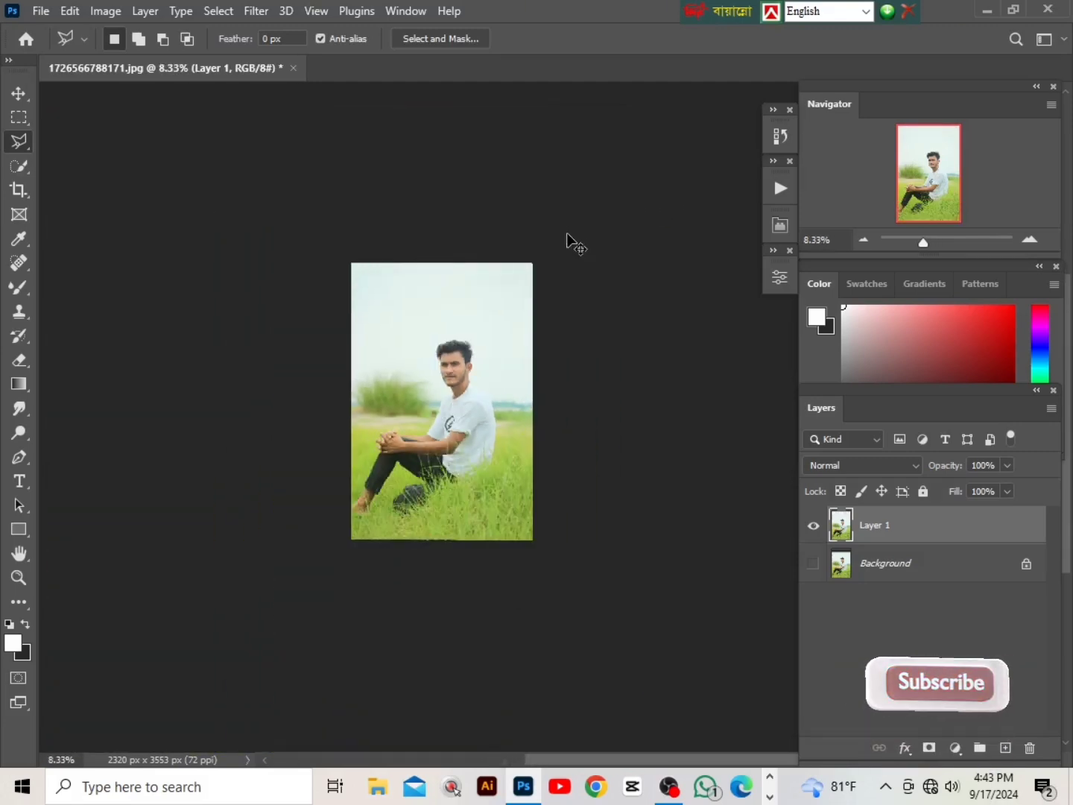
key(ctrl+plus)
right_click(922, 531)
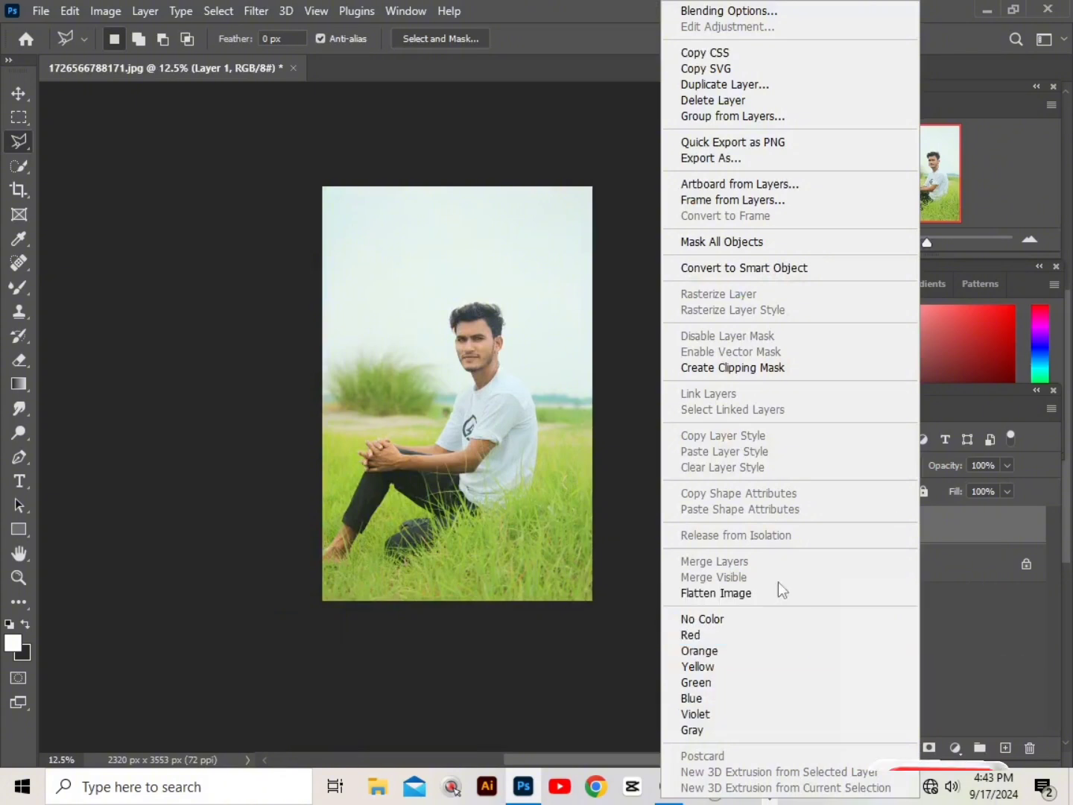
click(993, 616)
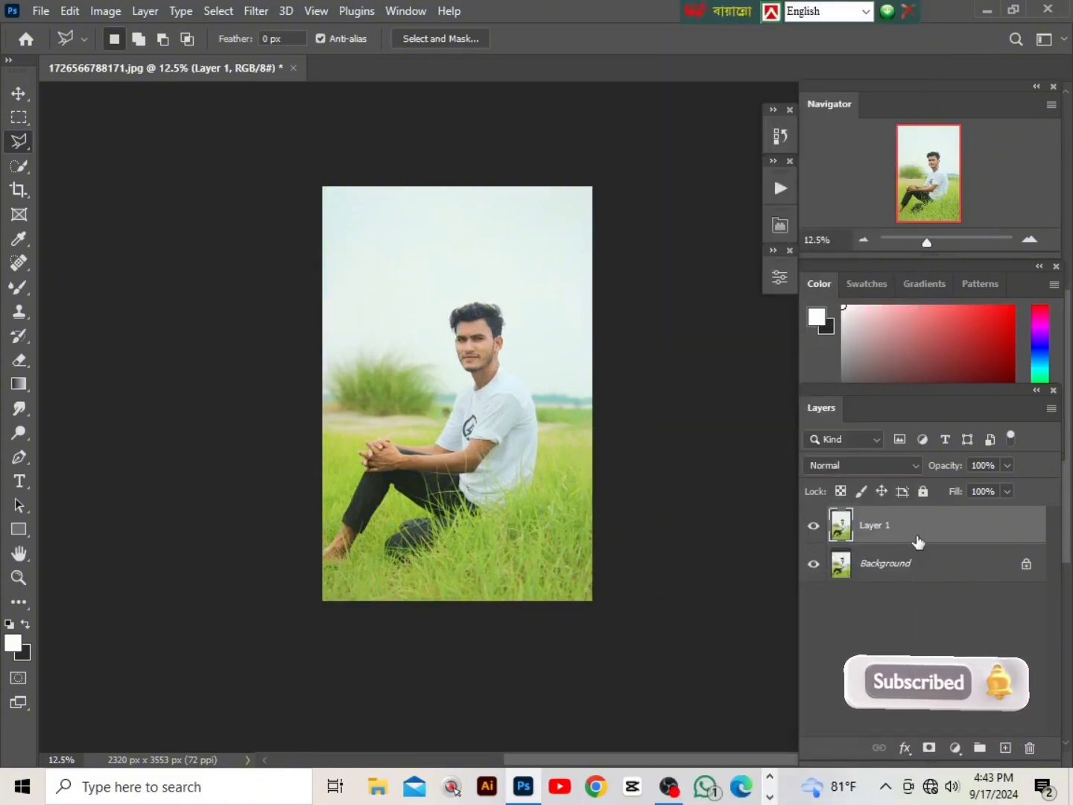
right_click(918, 542)
click(759, 559)
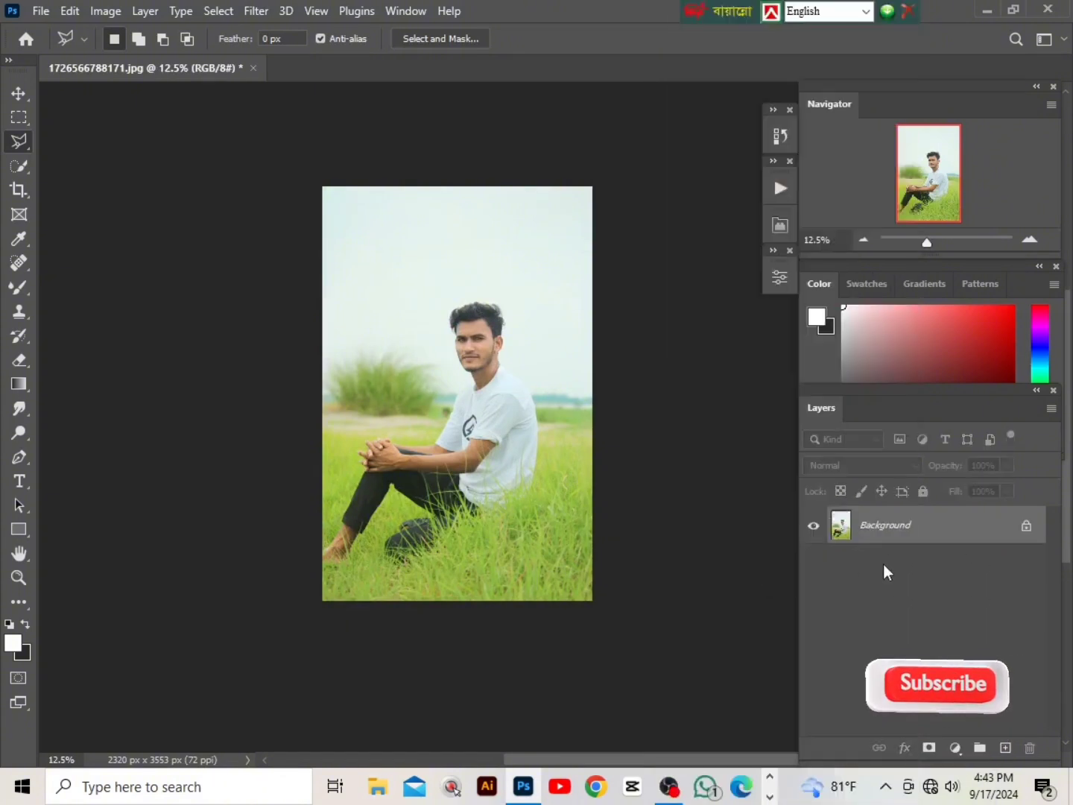
key(ctrl+j)
Step: Select the man's hair with the Quick Selection tool and copy it onto its own layer
key(ctrl+plus)
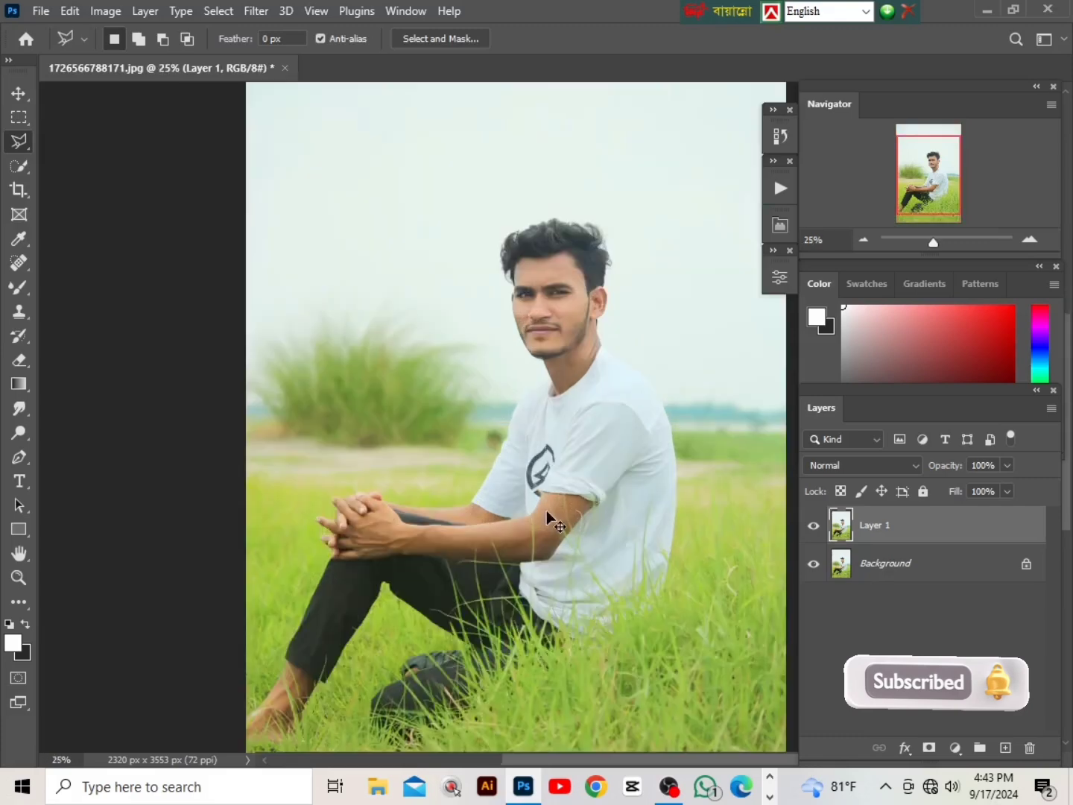
key(ctrl+plus)
key(ctrl+plus)
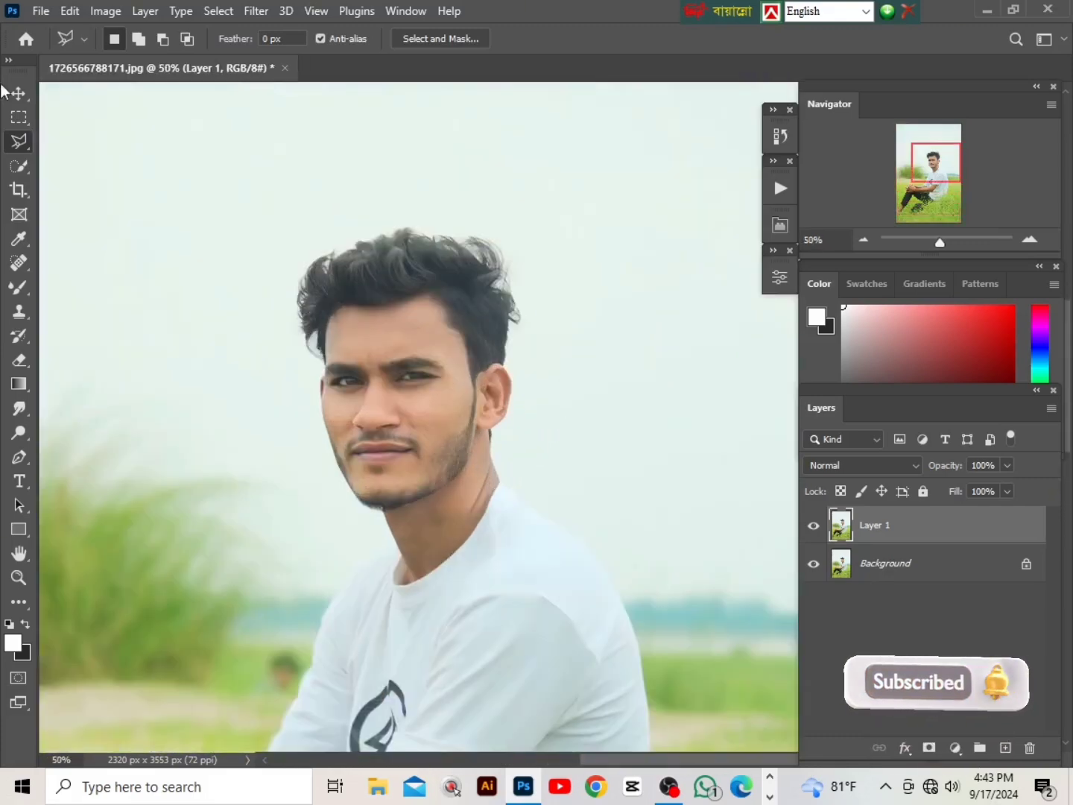
click(19, 165)
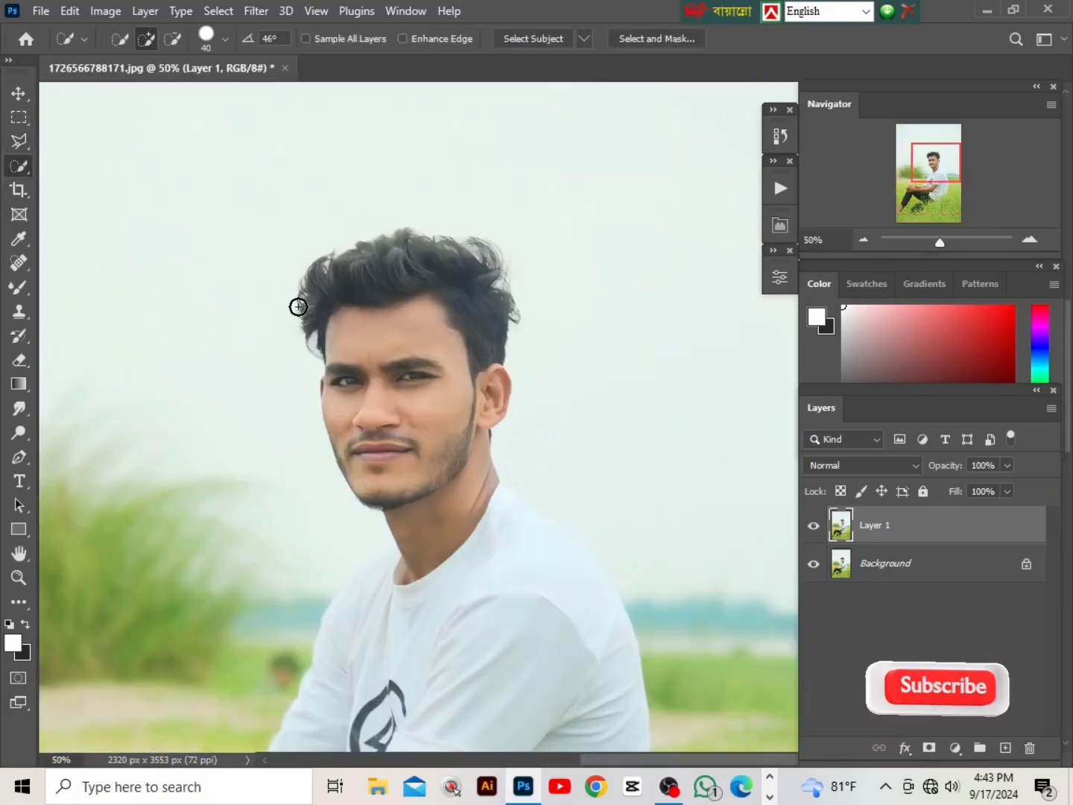
mouse_move(304, 317)
mouse_down()
mouse_move(308, 287)
mouse_move(373, 255)
mouse_move(486, 254)
mouse_up()
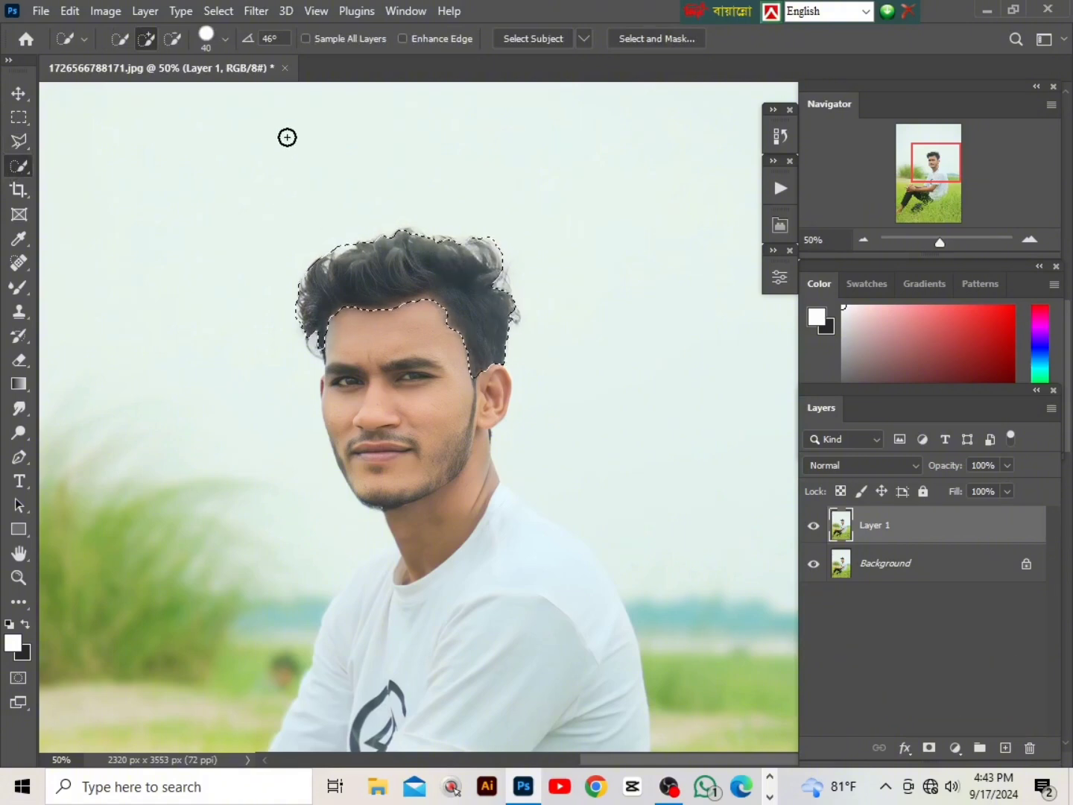
right_click(479, 312)
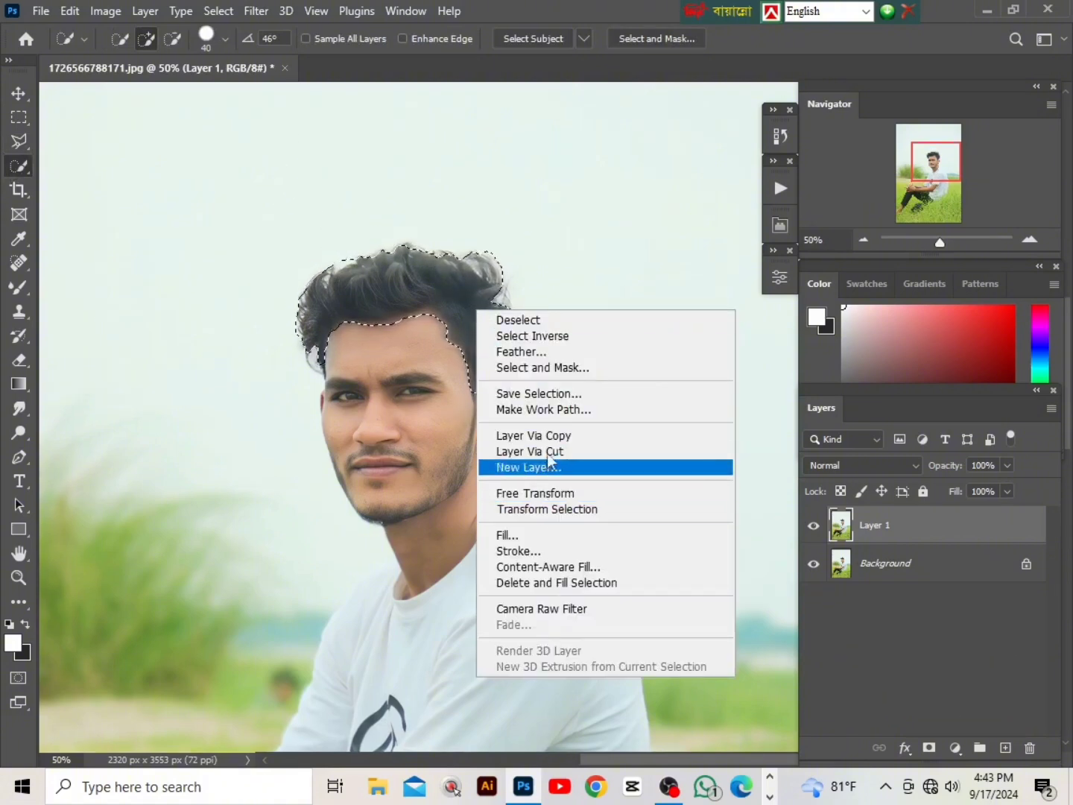
click(533, 435)
Step: Open the hair layer in the Liquify filter and set the Forward Warp brush size to 215
click(256, 11)
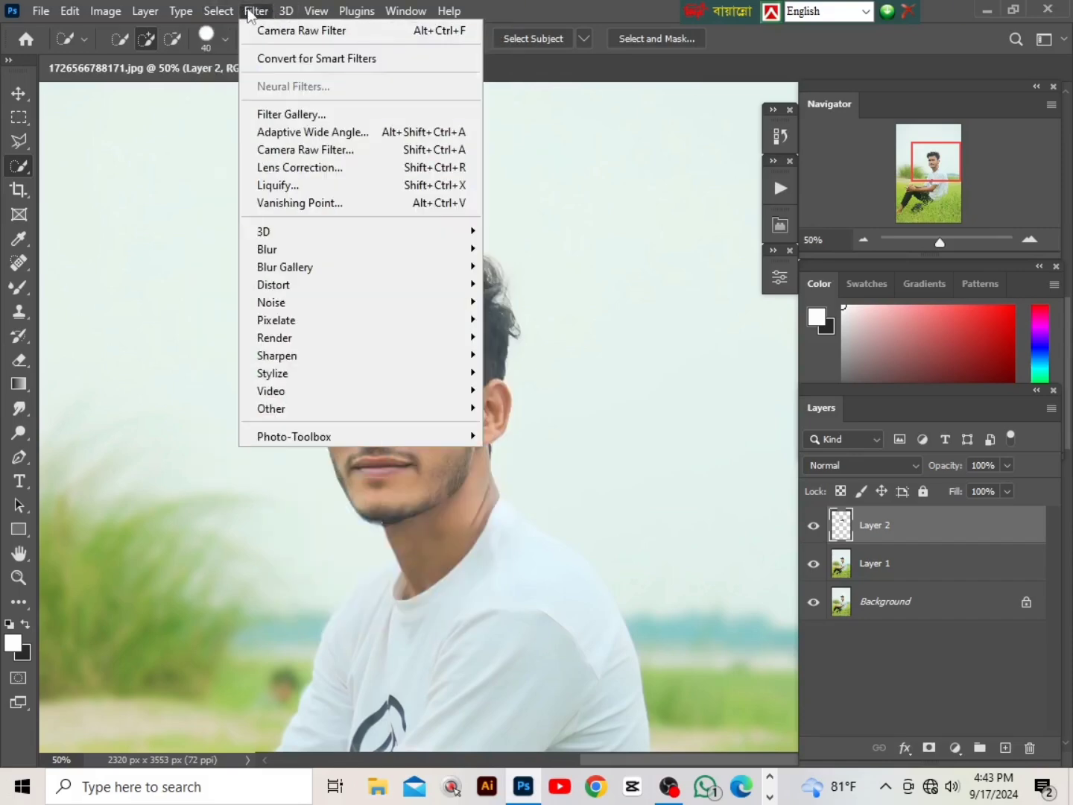
click(273, 185)
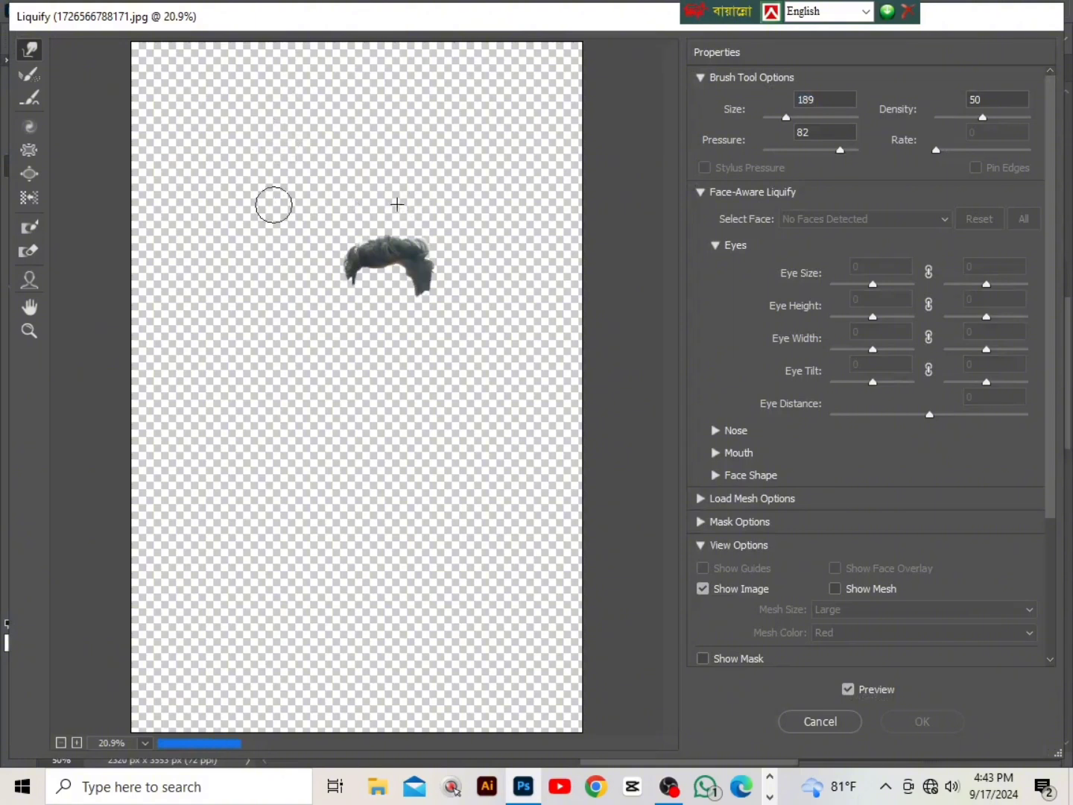
key(ctrl+plus)
key(ctrl+plus)
key(ctrl+plus)
scroll(517, 377, up, 5)
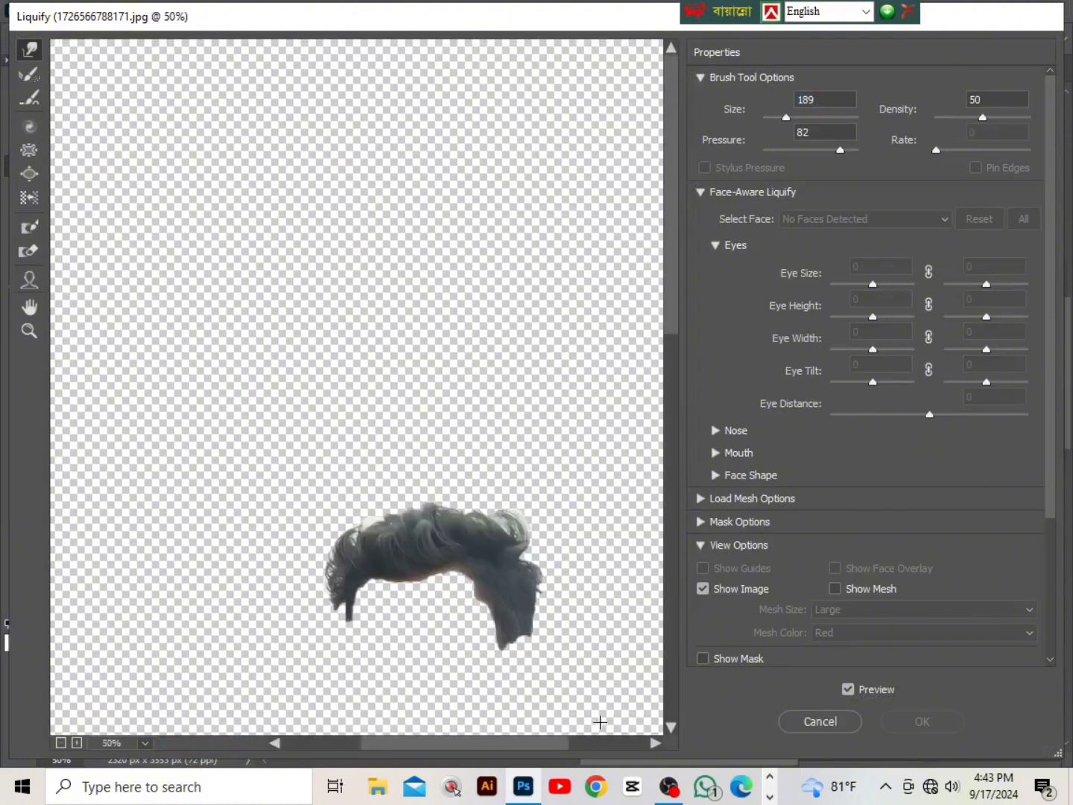
click(656, 743)
scroll(512, 621, down, 5)
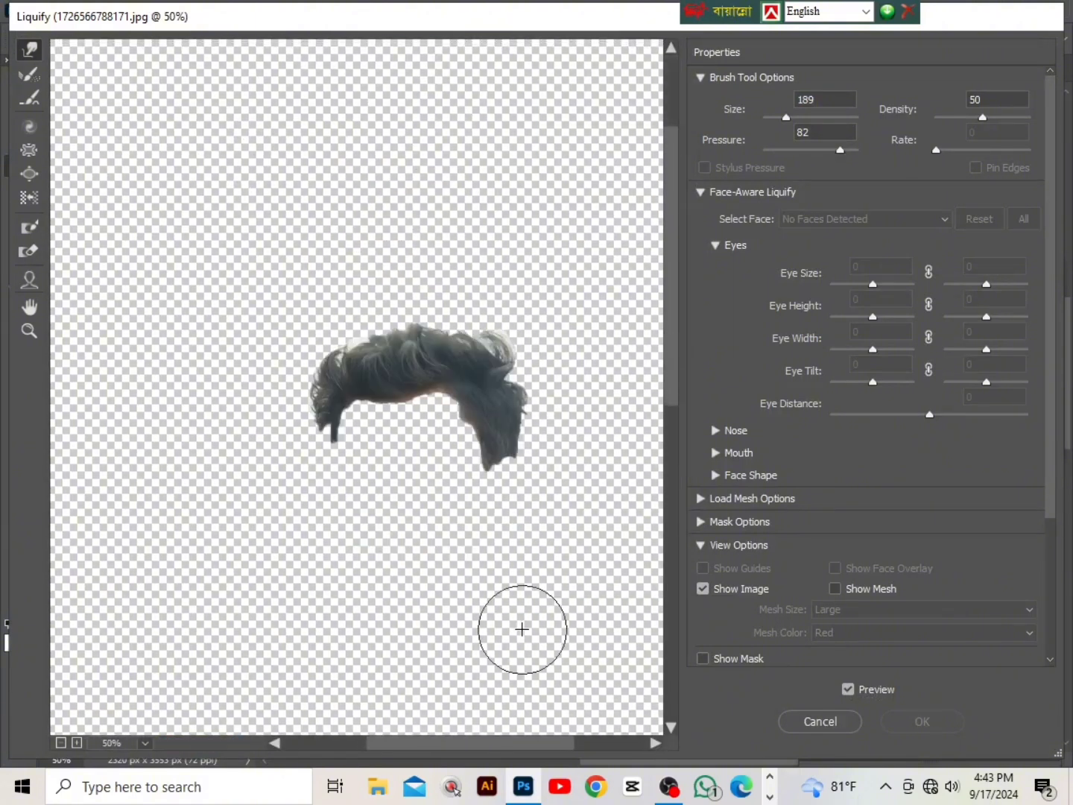
key(ctrl+plus)
click(654, 742)
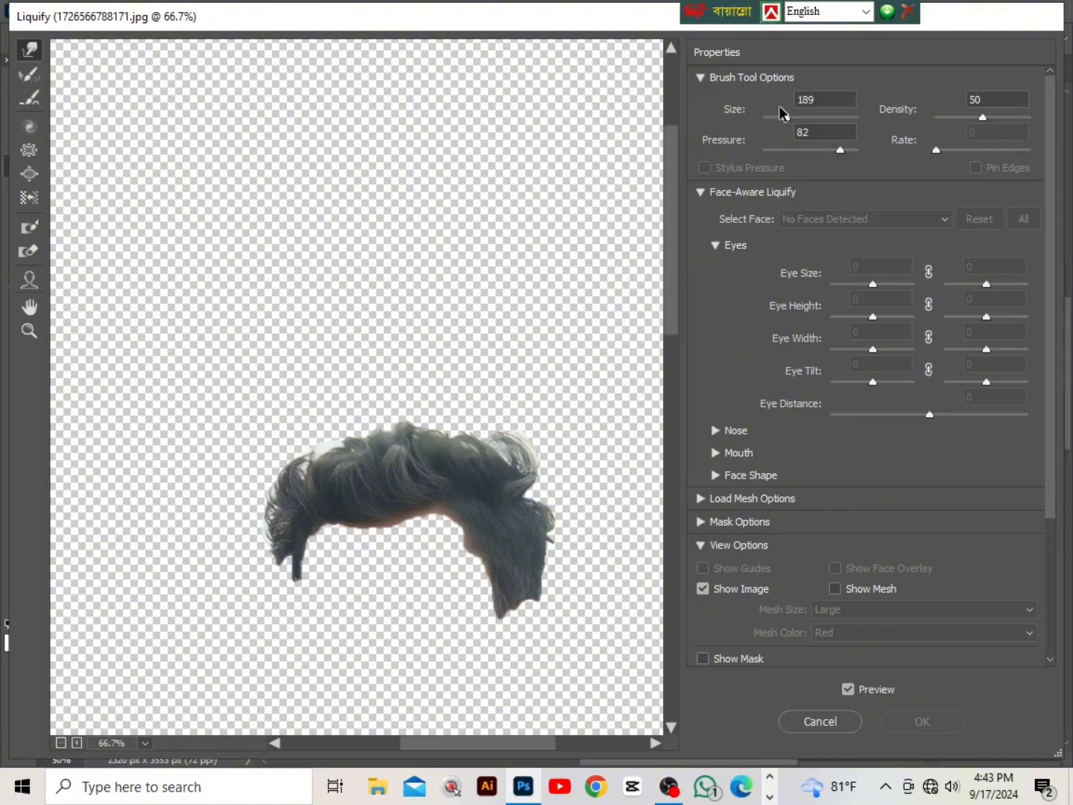
drag(789, 115, 787, 116)
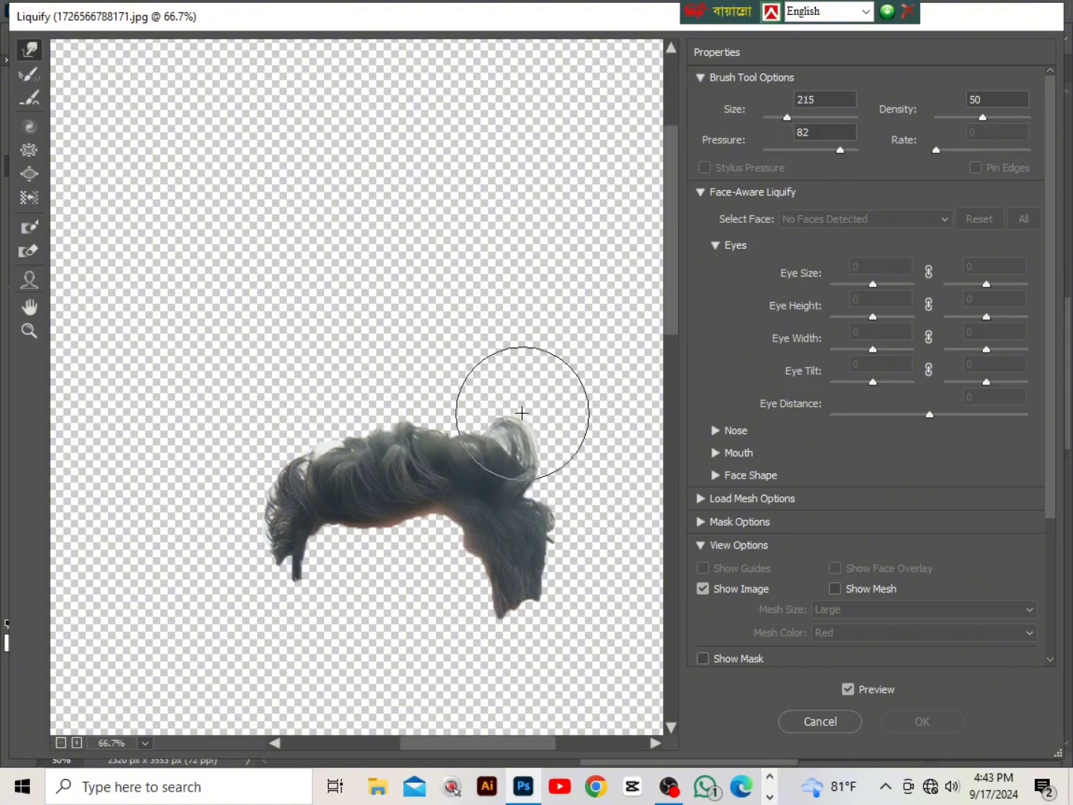
Step: Push the hair's upper edge upward and its side slightly outward with Forward Warp to add volume, and apply Liquify
mouse_move(519, 412)
mouse_down()
mouse_move(470, 421)
mouse_move(466, 385)
mouse_move(406, 409)
mouse_move(405, 389)
mouse_move(354, 417)
mouse_move(344, 398)
mouse_move(316, 428)
mouse_move(299, 420)
mouse_move(360, 422)
mouse_move(365, 394)
mouse_move(440, 395)
mouse_move(445, 377)
mouse_move(337, 418)
mouse_up()
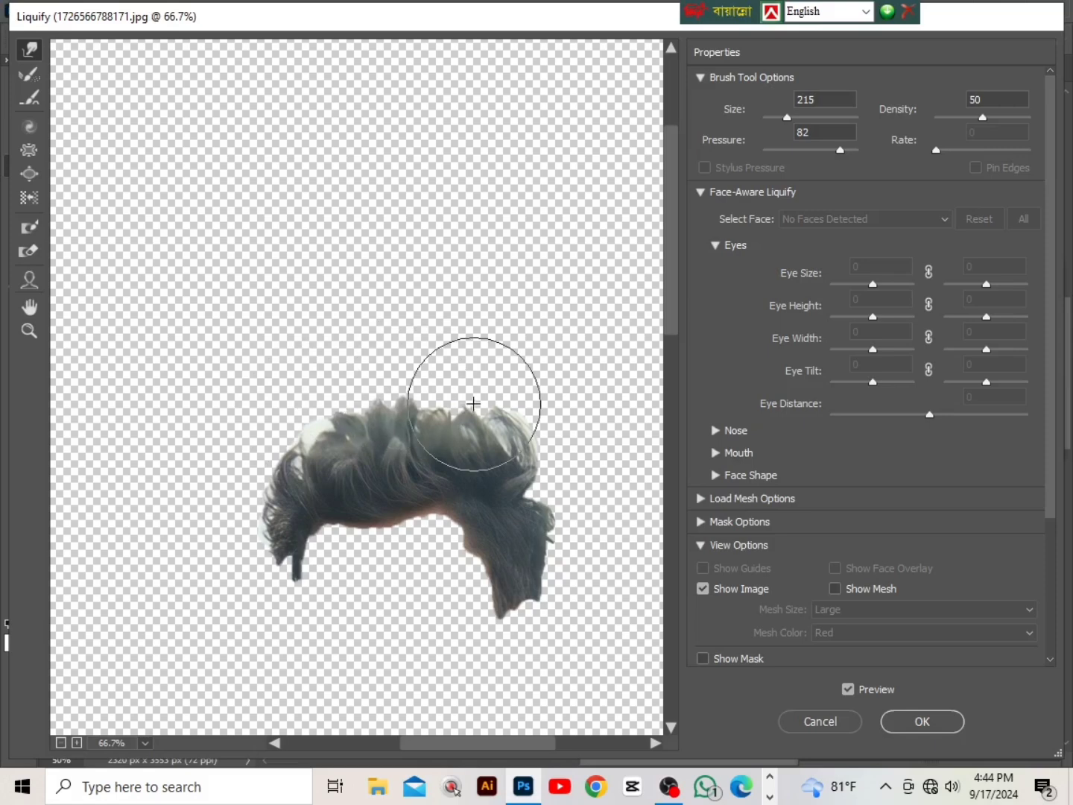
drag(474, 407, 473, 374)
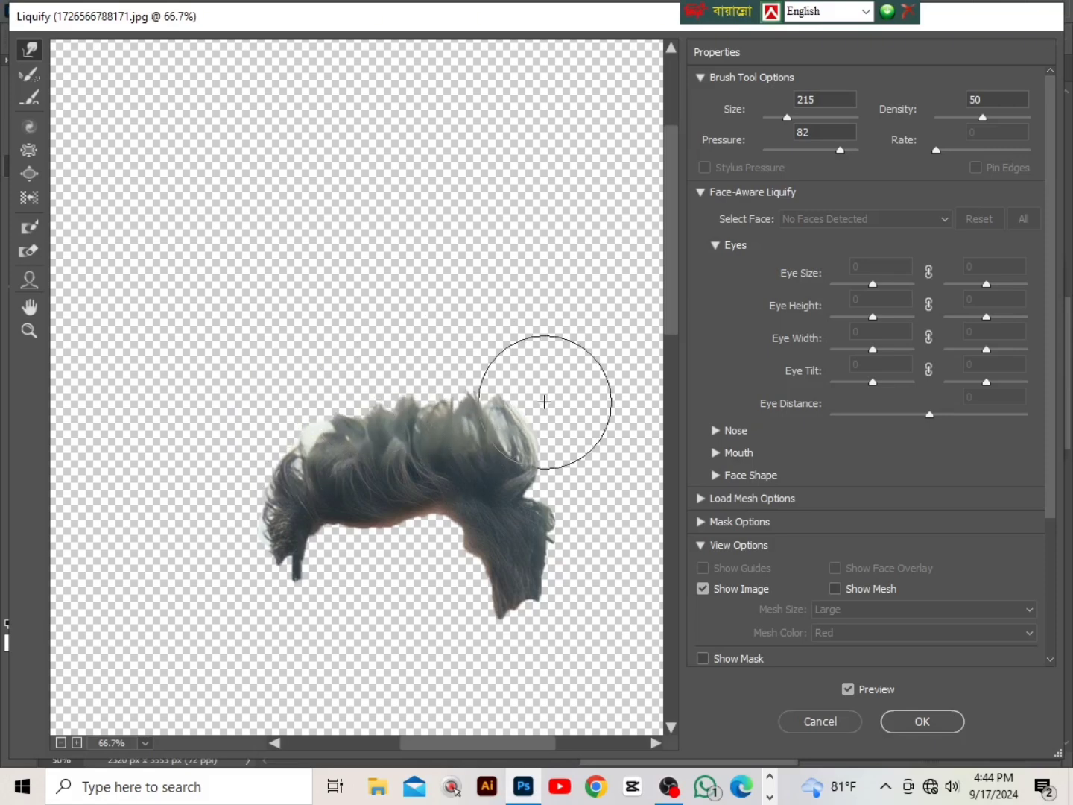
drag(564, 512, 579, 513)
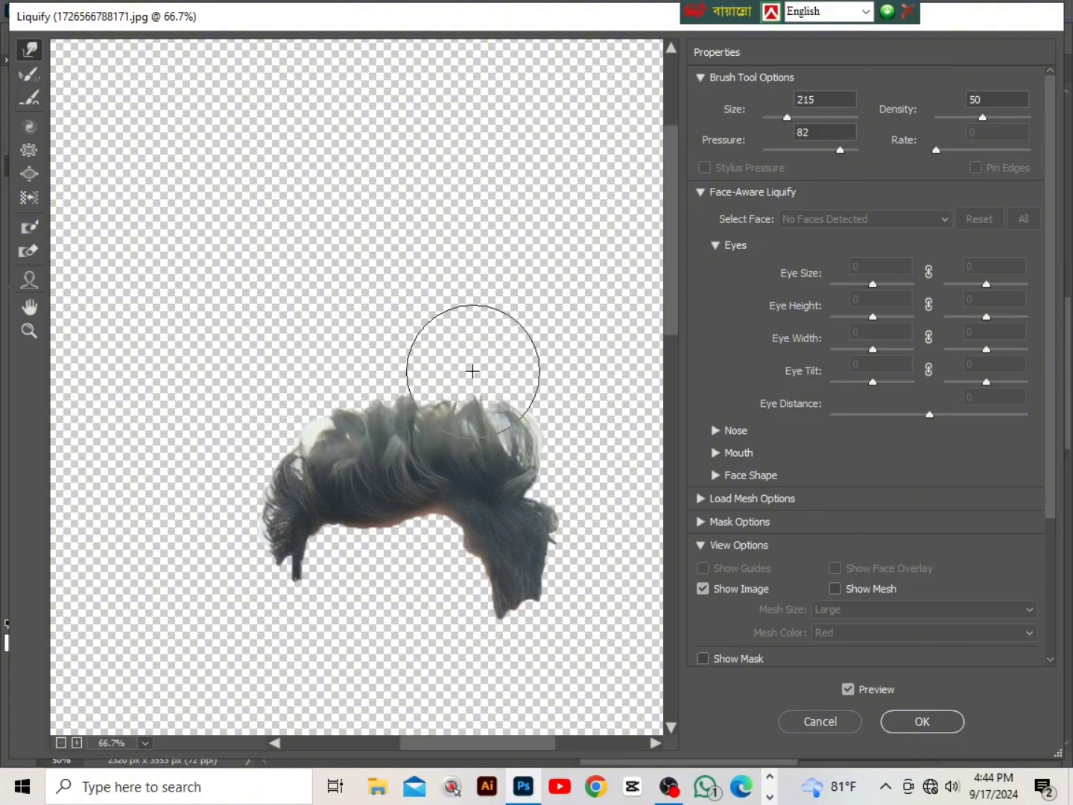
drag(473, 371, 500, 383)
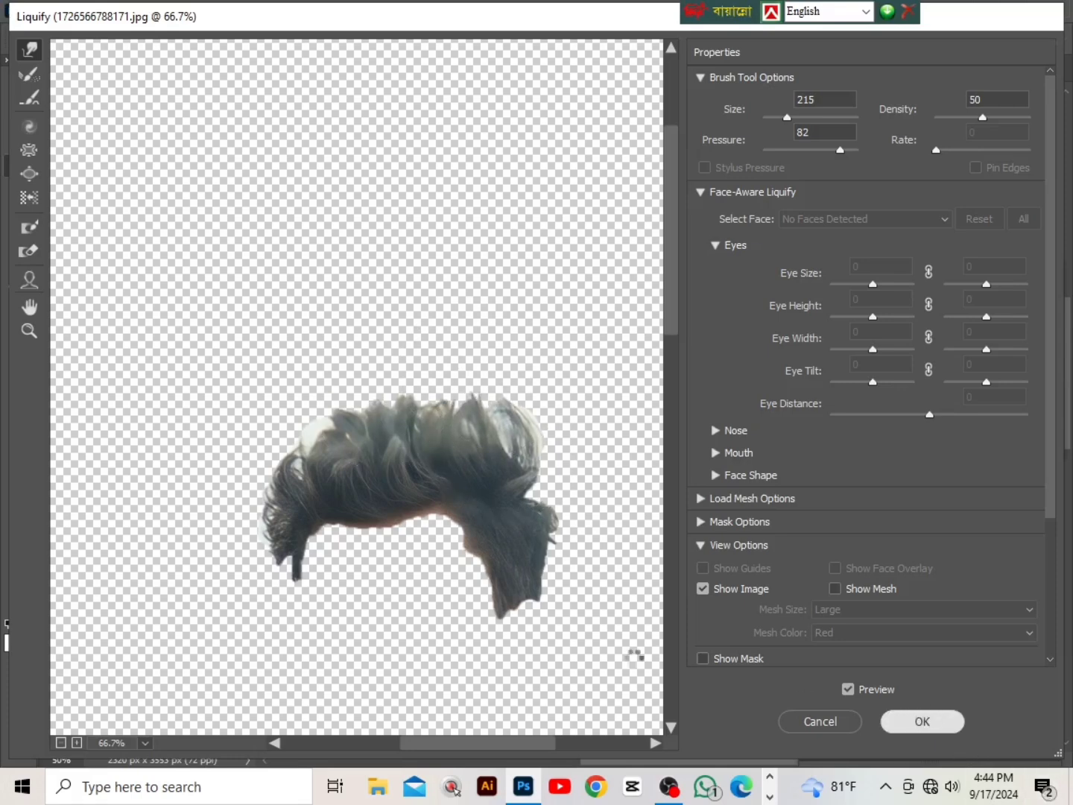
click(922, 722)
scroll(534, 635, down, 3)
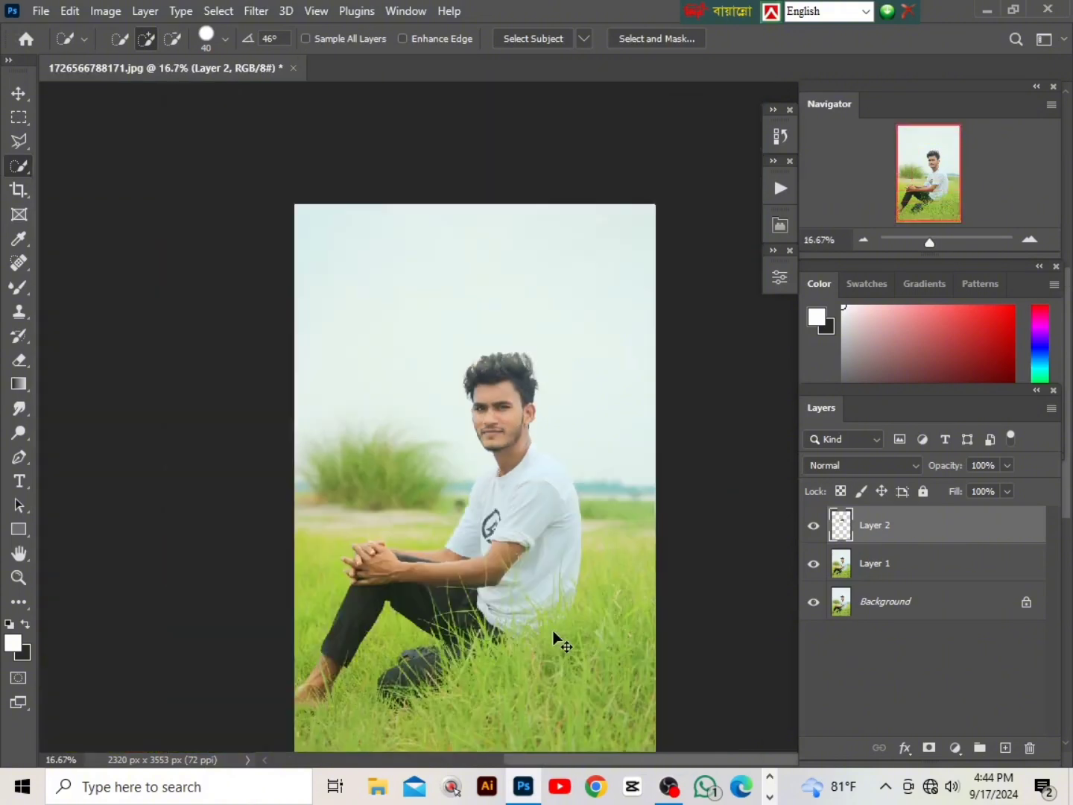
scroll(569, 526, up, 2)
scroll(510, 465, down, 2)
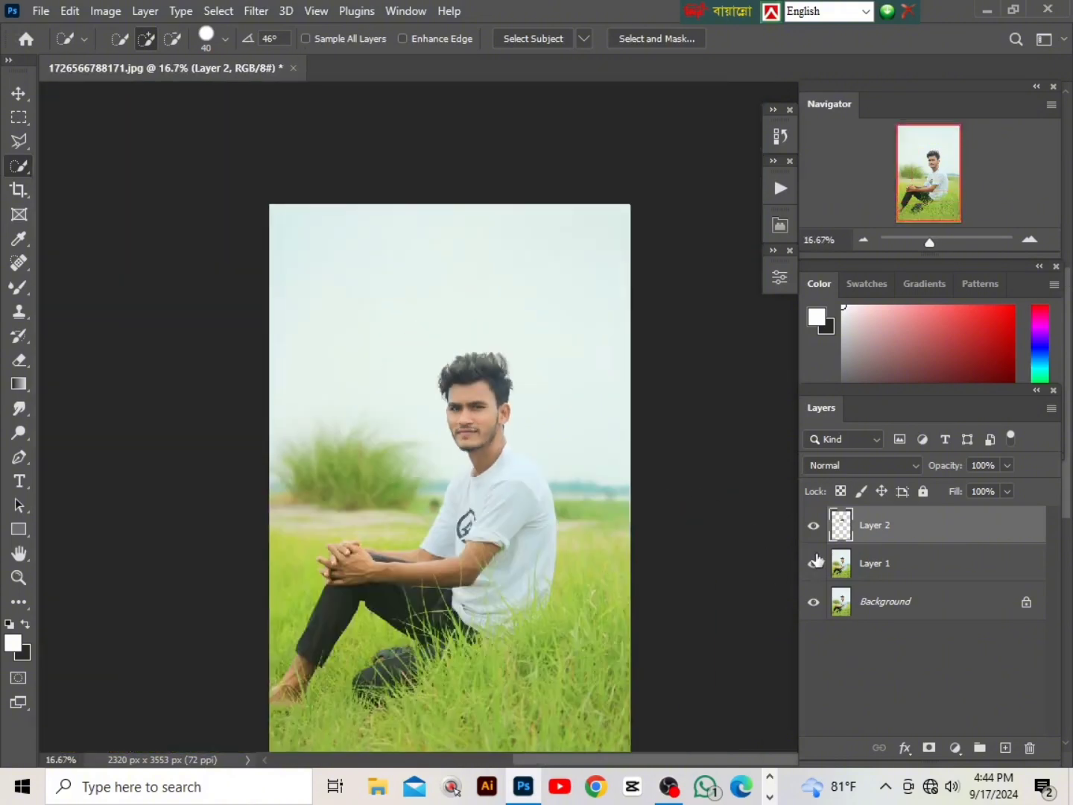
Step: Compare the hair before and after reshaping by toggling the visibility of Layer 2, ending with it shown
click(813, 527)
scroll(707, 525, up, 3)
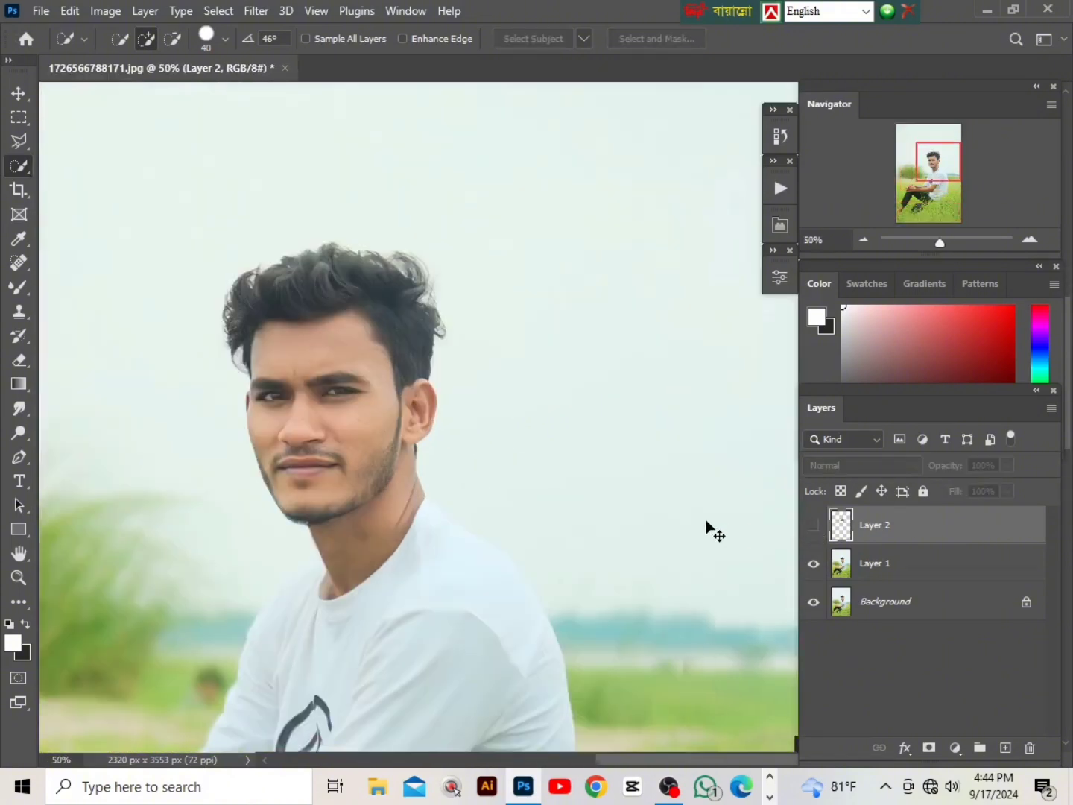
click(812, 526)
click(813, 526)
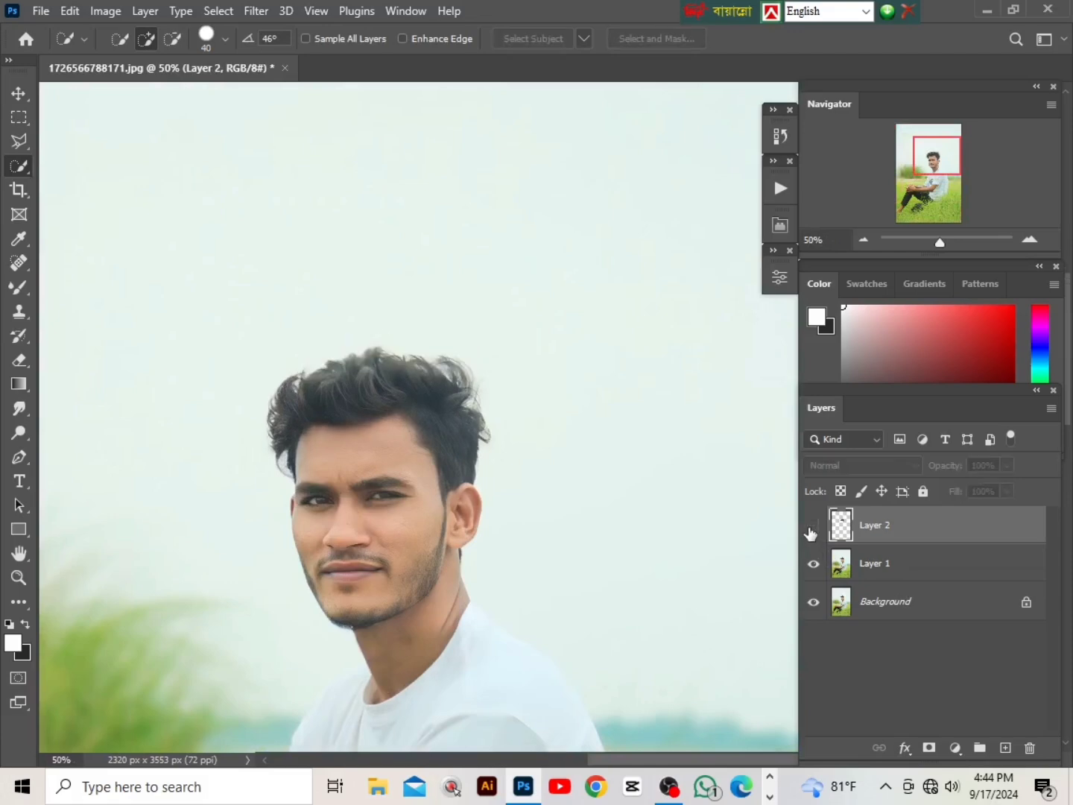
click(813, 526)
click(812, 527)
click(813, 527)
click(813, 527)
click(813, 527)
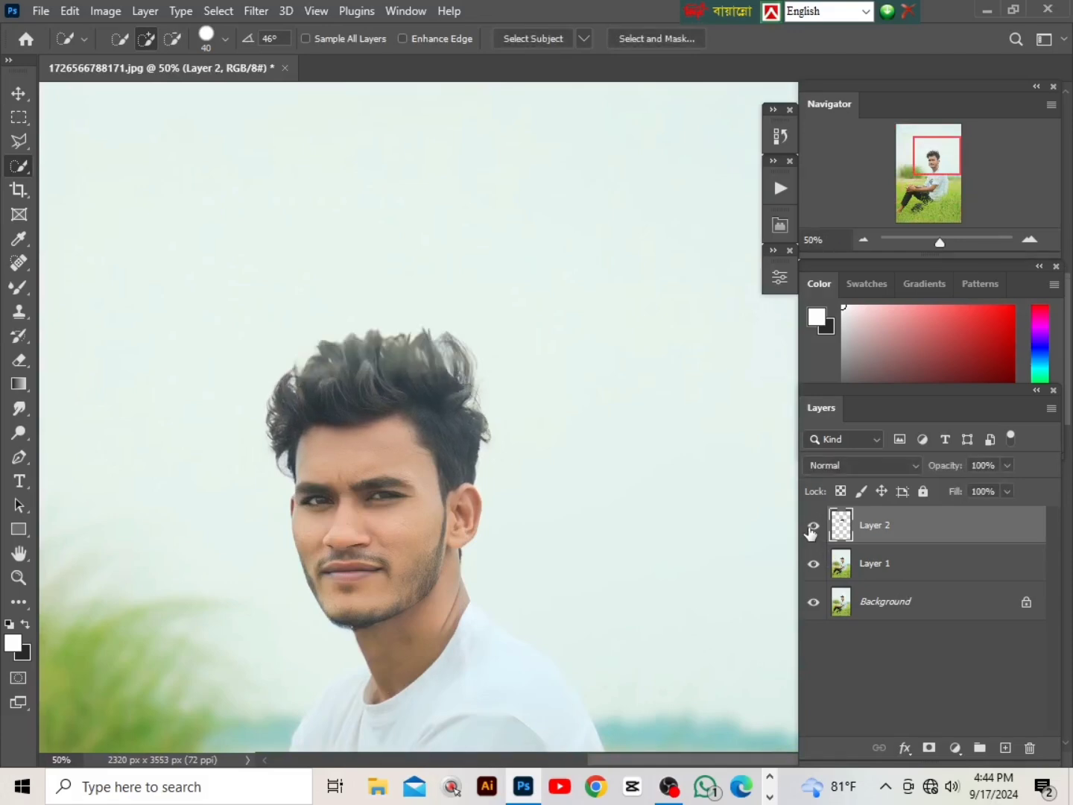
Step: Merge Layer 2 down into Layer 1 and on into the Background layer, and duplicate the merged layer
key(ctrl+minus)
key(ctrl+minus)
key(ctrl+minus)
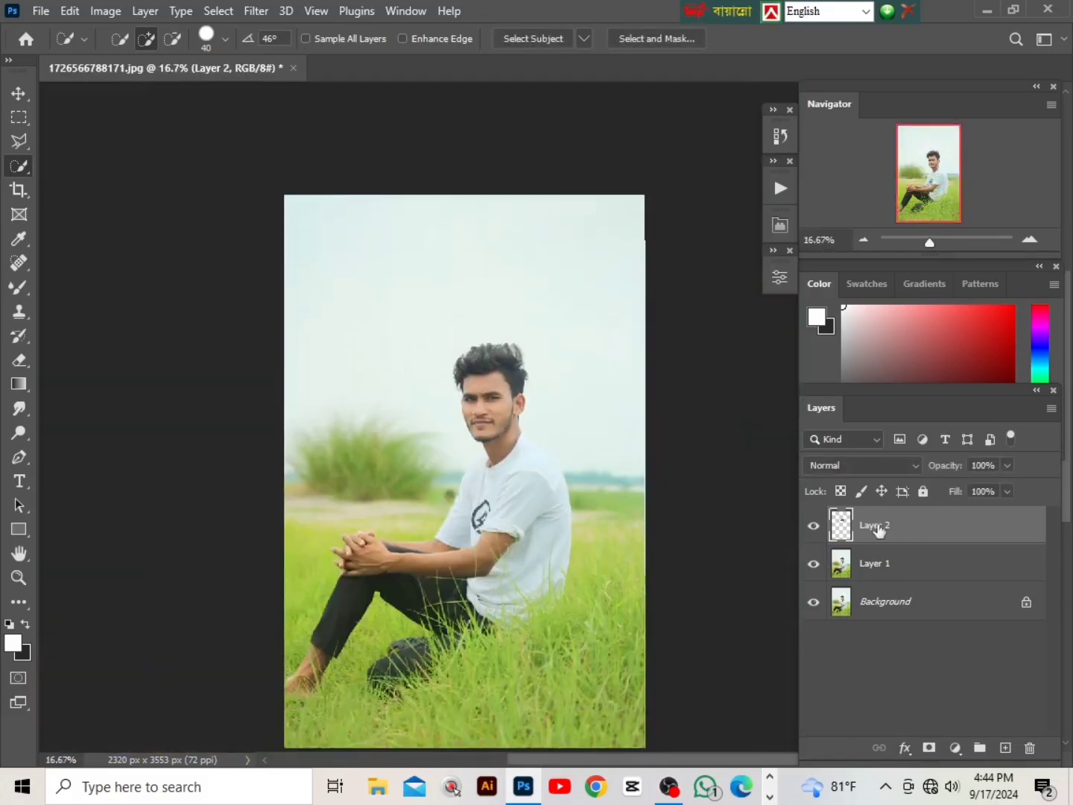
right_click(900, 526)
click(766, 557)
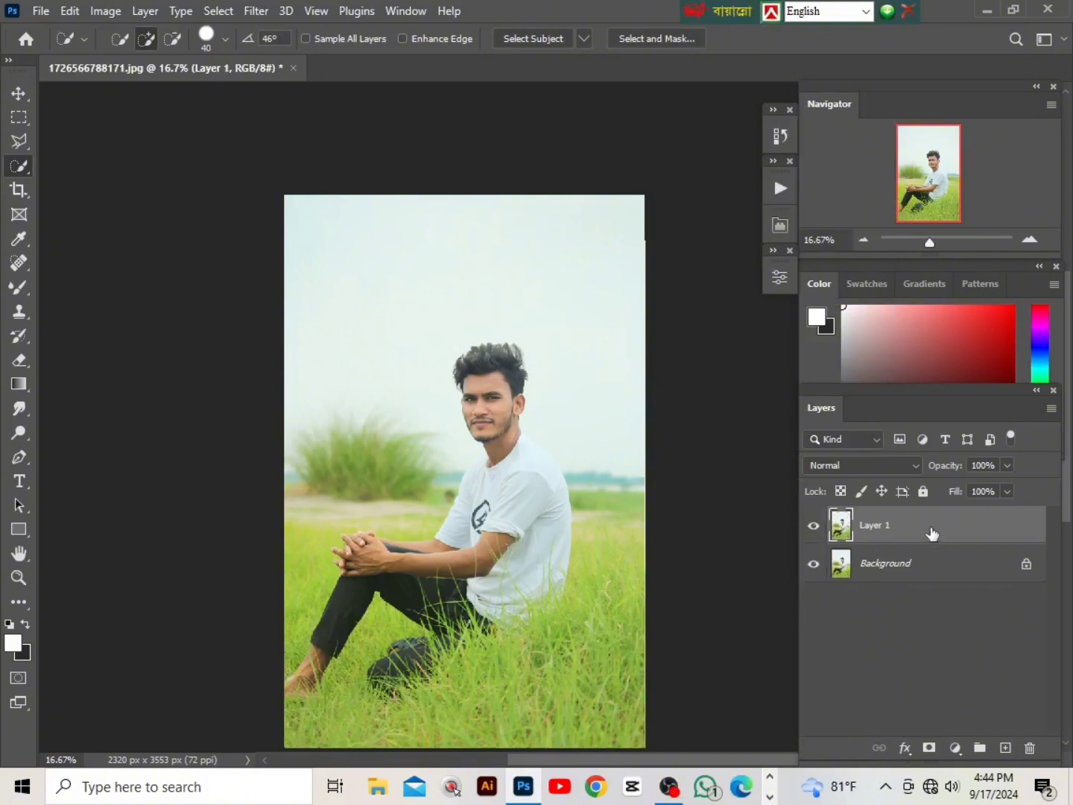
right_click(931, 532)
click(763, 561)
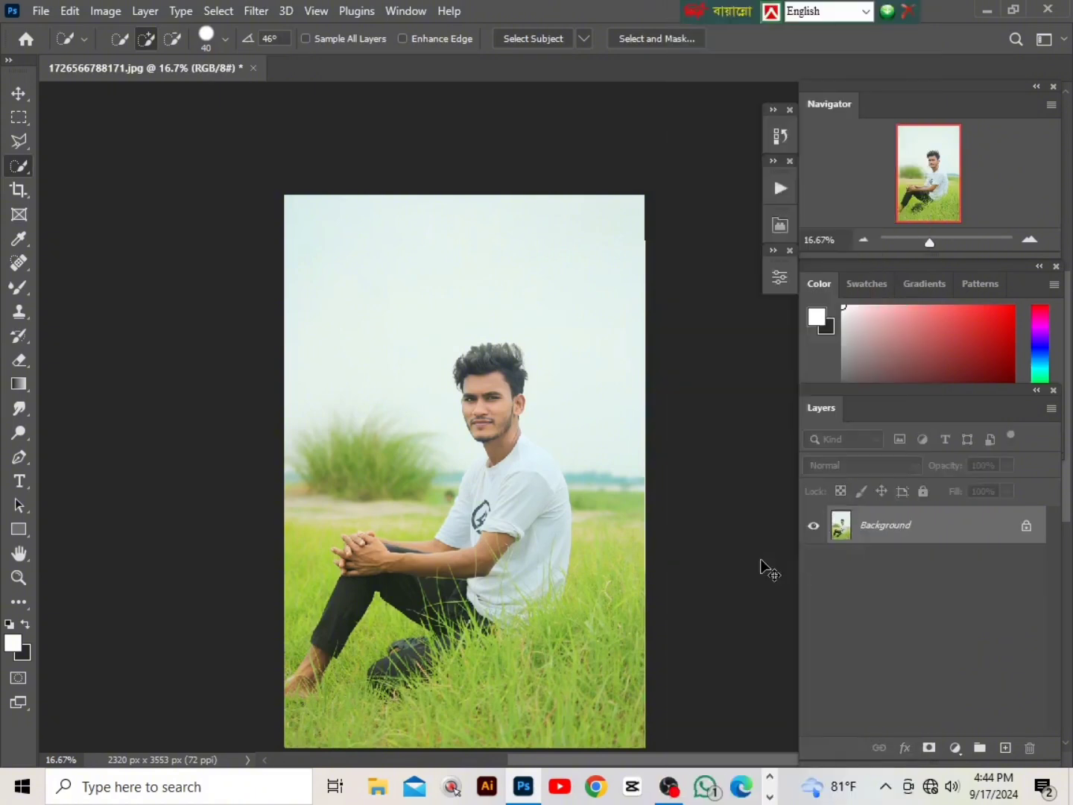
key(ctrl+j)
Step: Open the duplicate in the Camera Raw Filter and apply the favorite preset Danish Zehan Dark Moody
key(ctrl+plus)
key(ctrl+minus)
key(ctrl+minus)
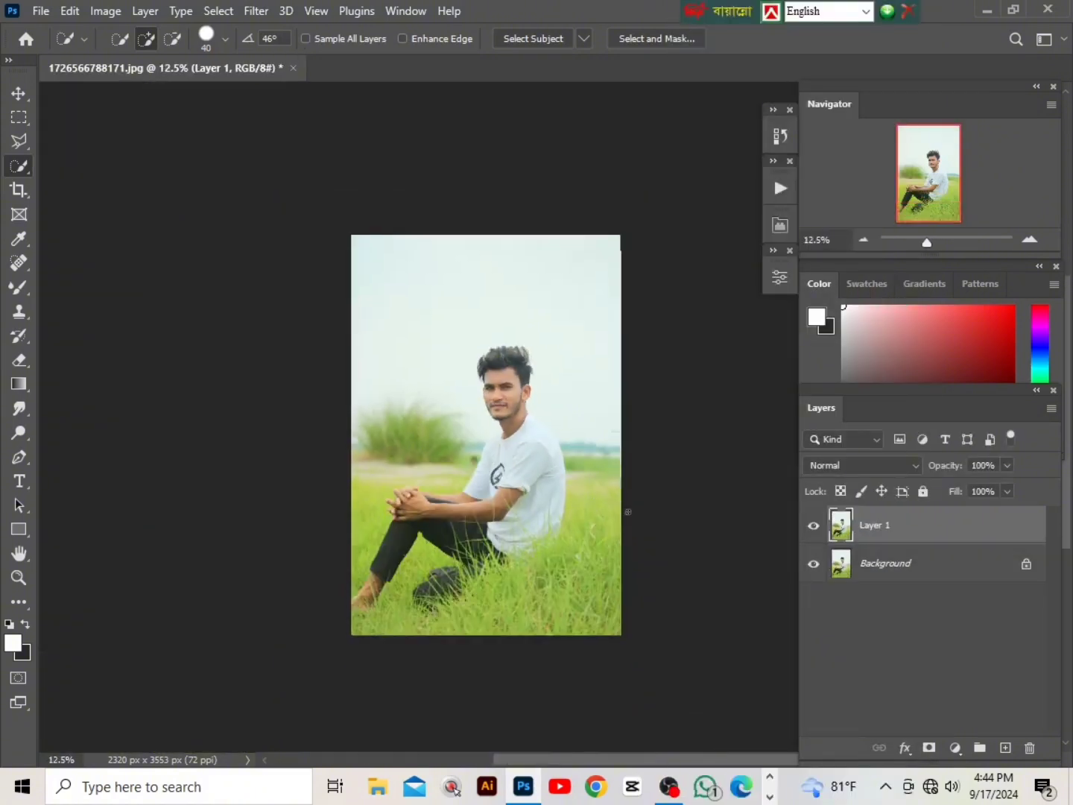
scroll(627, 512, down, 2)
key(ctrl+plus)
scroll(647, 515, right, 2)
scroll(321, 257, up, 3)
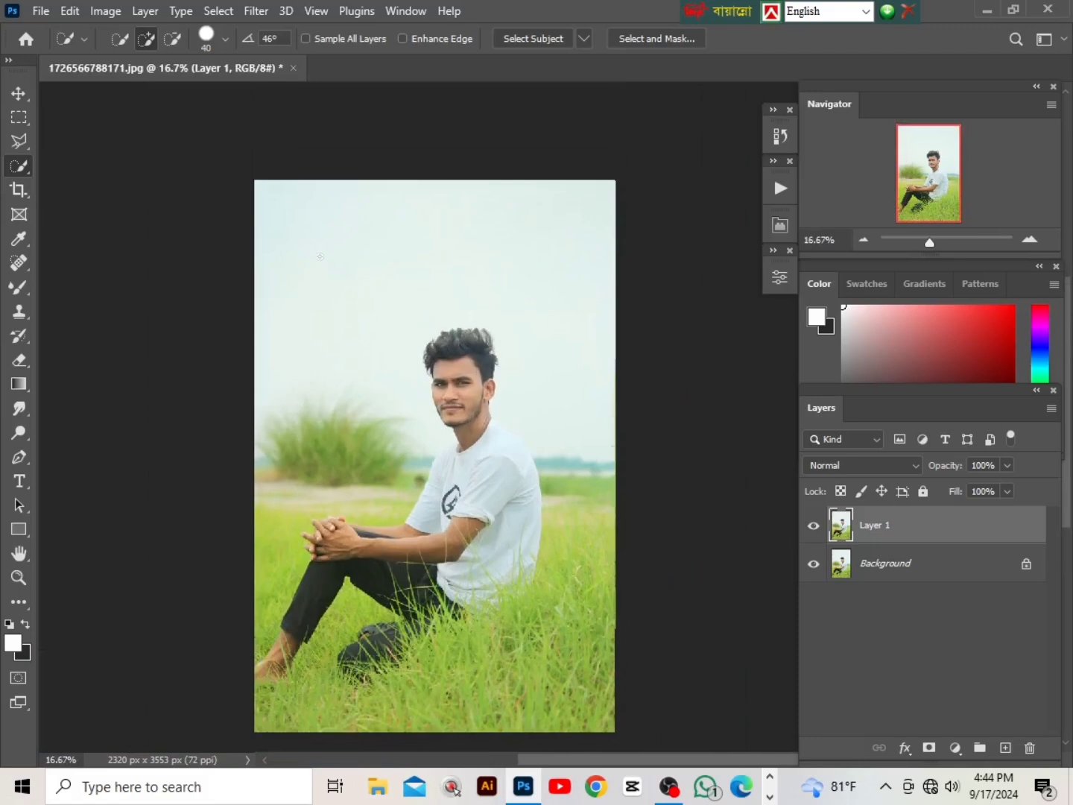
click(256, 10)
click(295, 155)
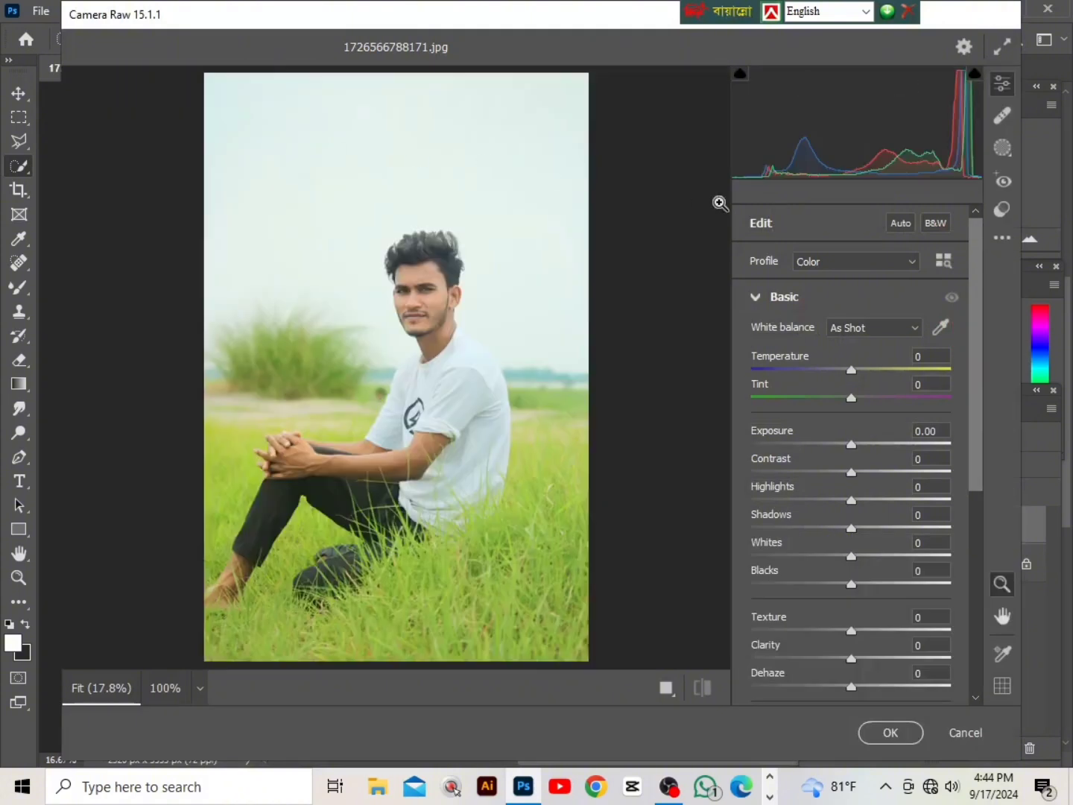
click(1008, 213)
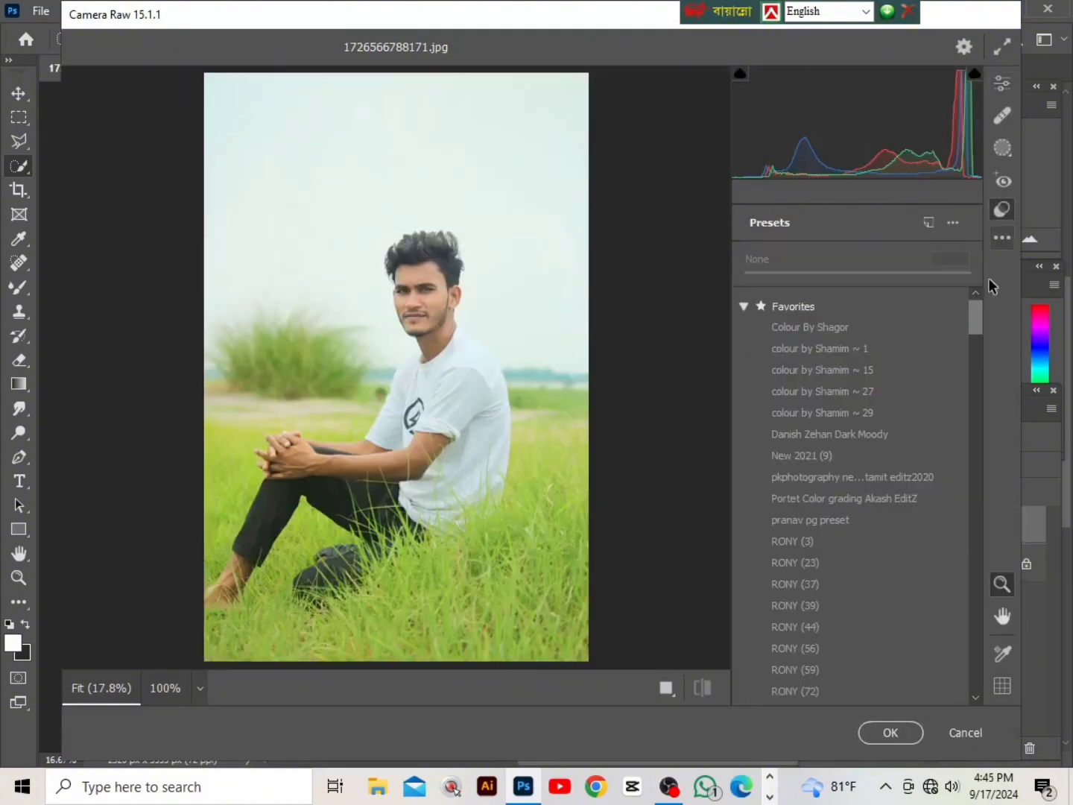
click(854, 392)
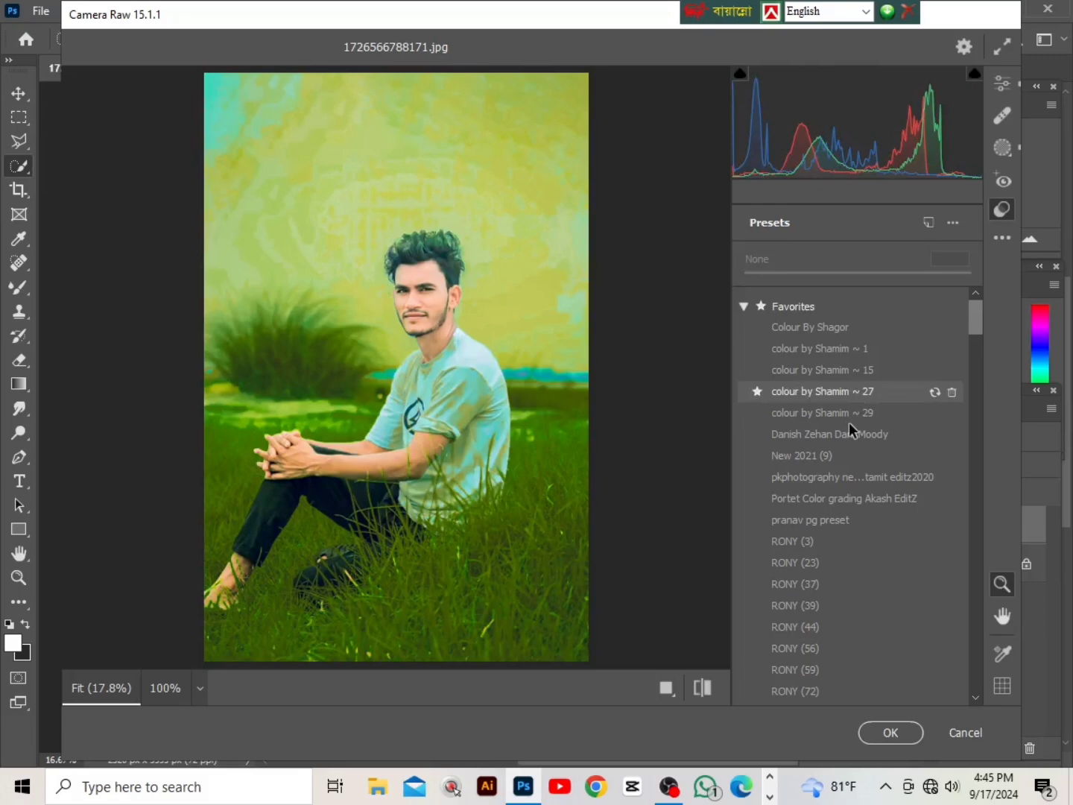
click(827, 437)
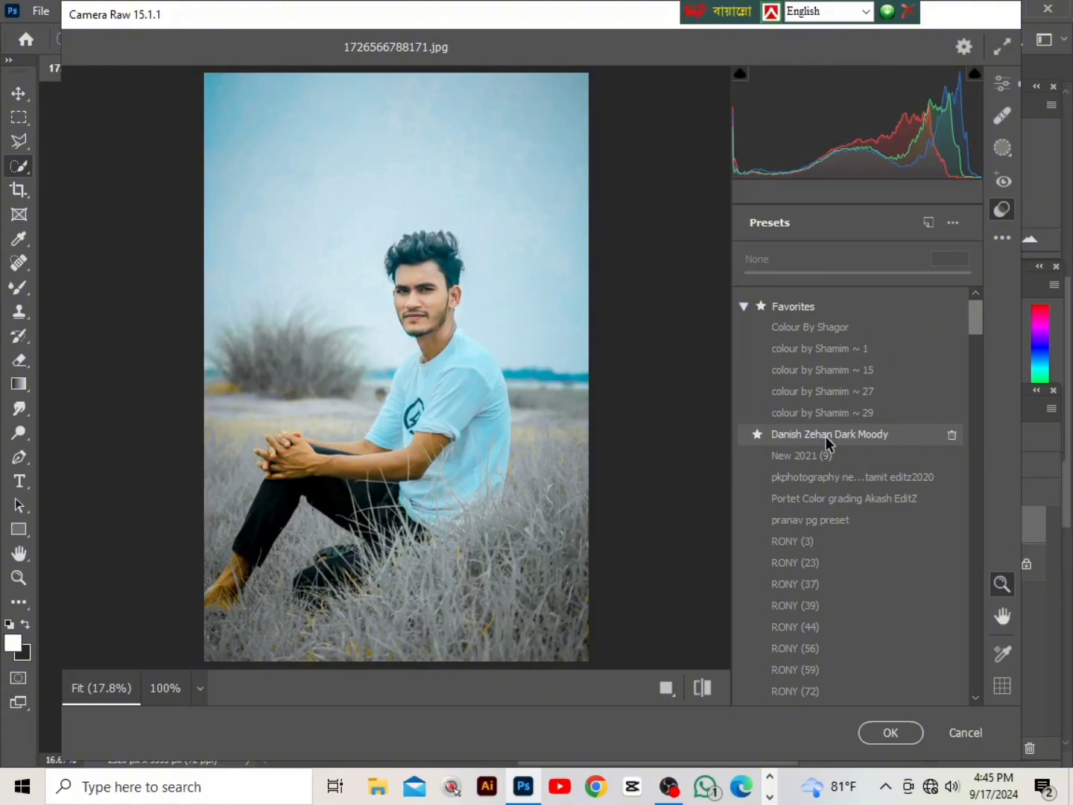
click(827, 440)
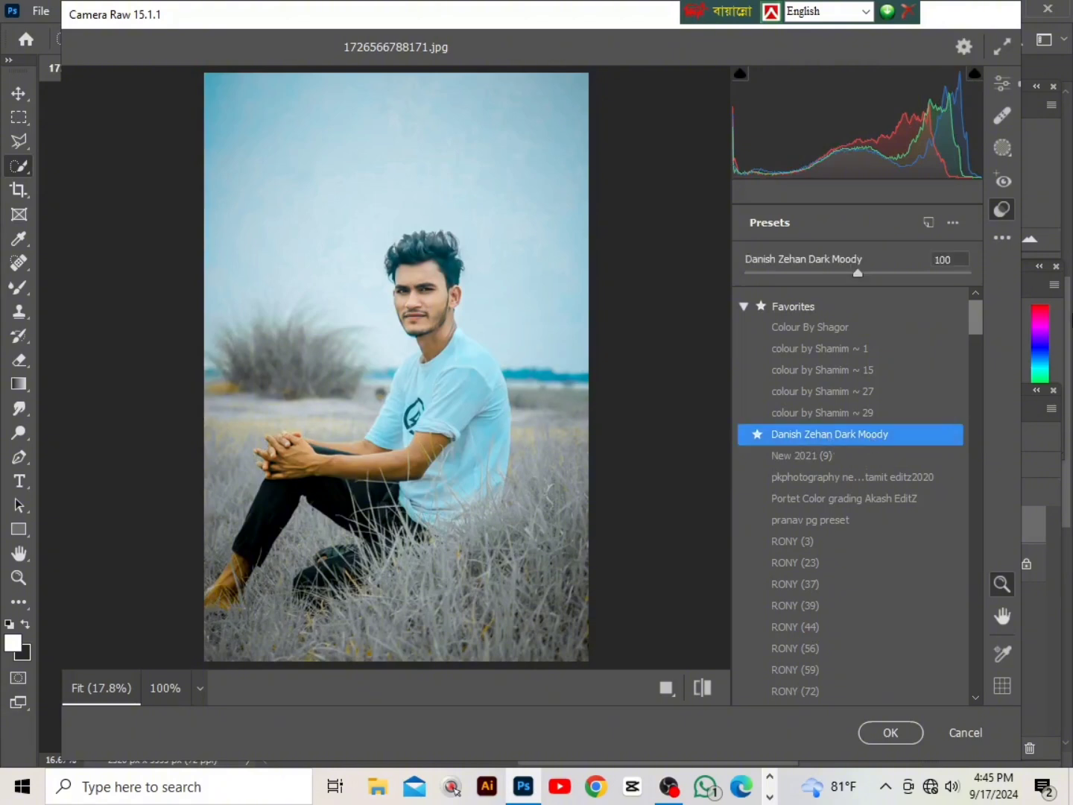
Step: In the Basic adjustments, set Shadows to +26, raise Highlights moderately, and set Clarity to +32
click(1002, 84)
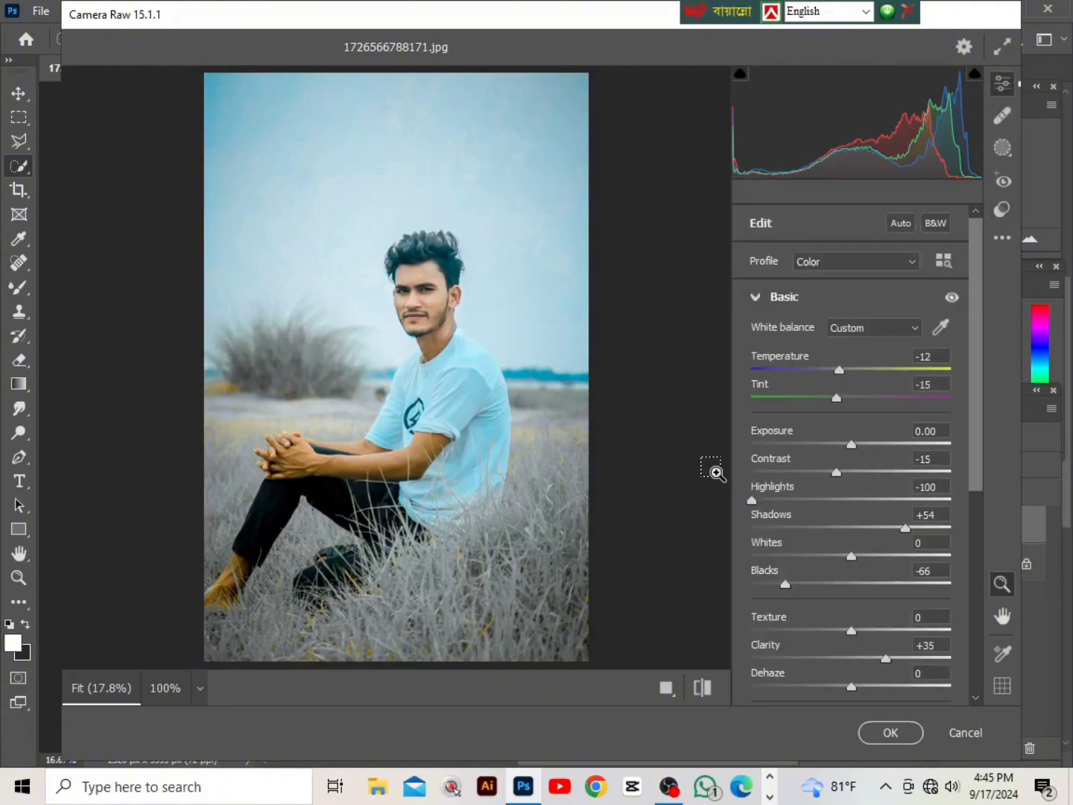
key(ctrl+equal)
scroll(890, 541, down, 5)
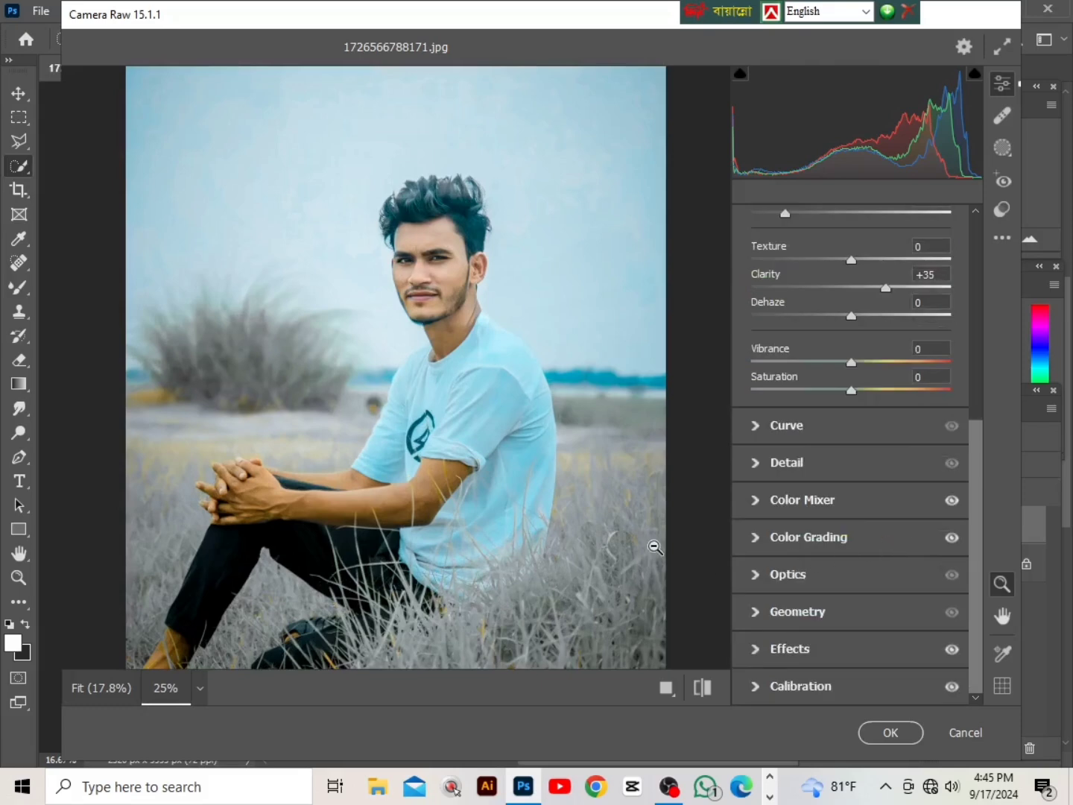
scroll(821, 539, up, 5)
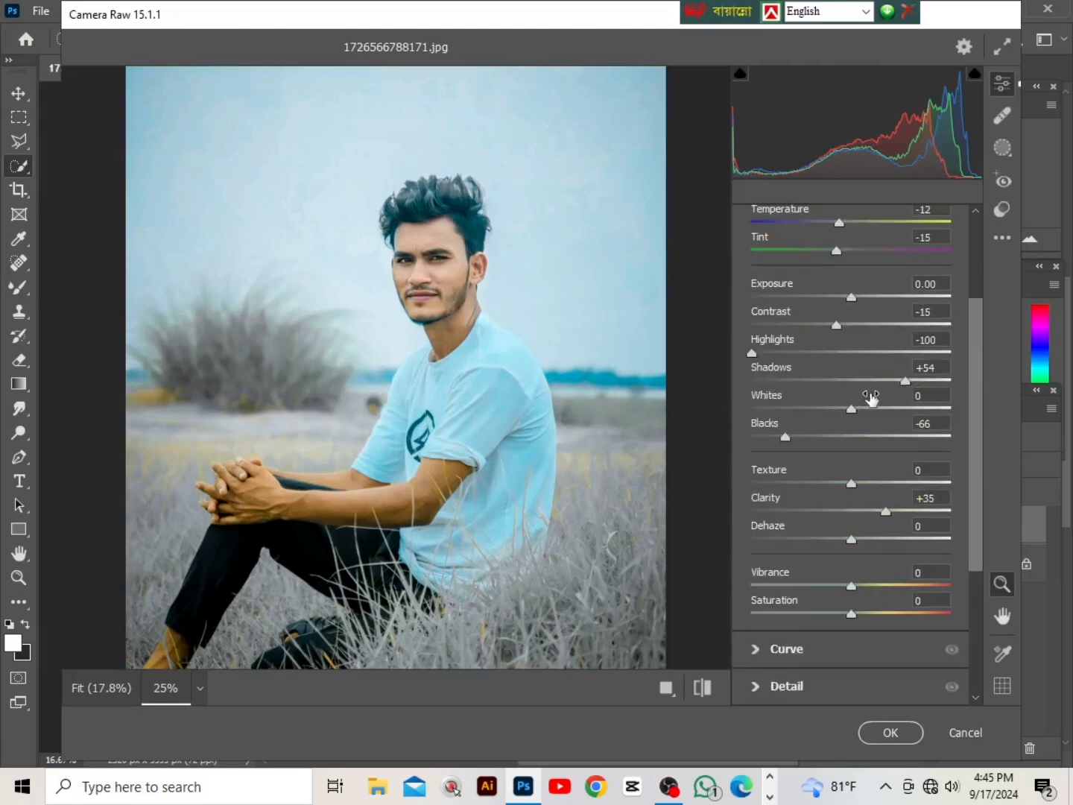
drag(904, 384, 876, 399)
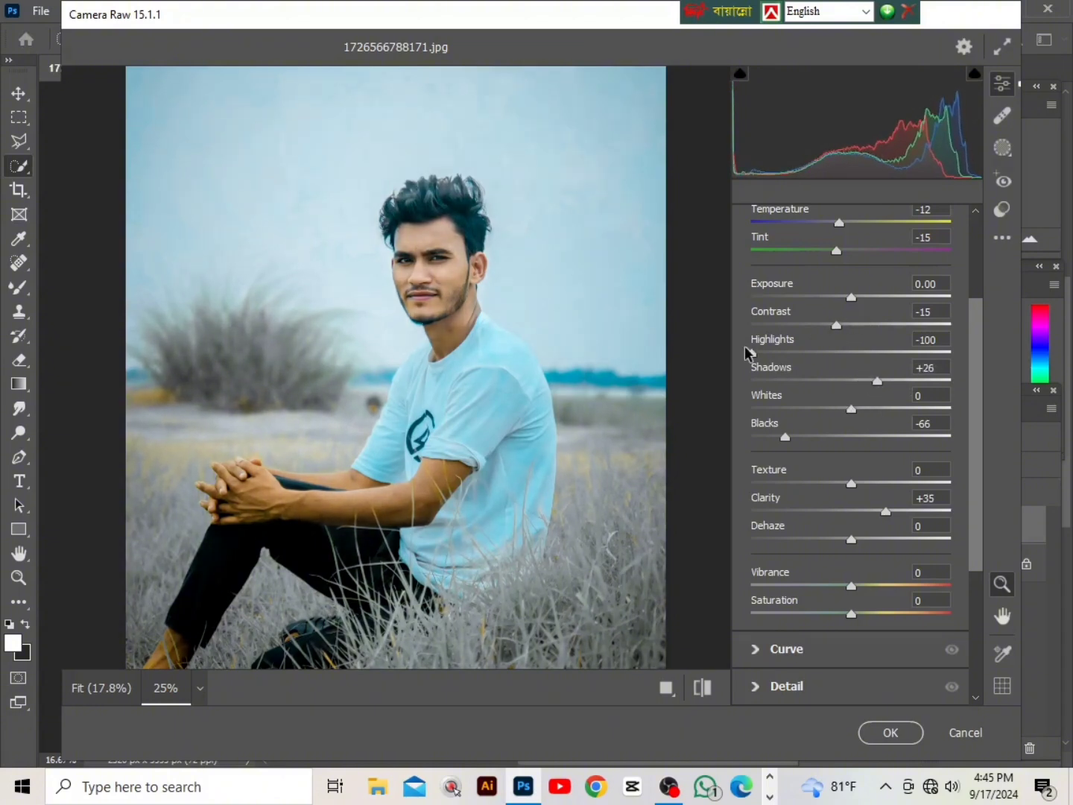
drag(745, 351, 787, 373)
scroll(786, 372, down, 3)
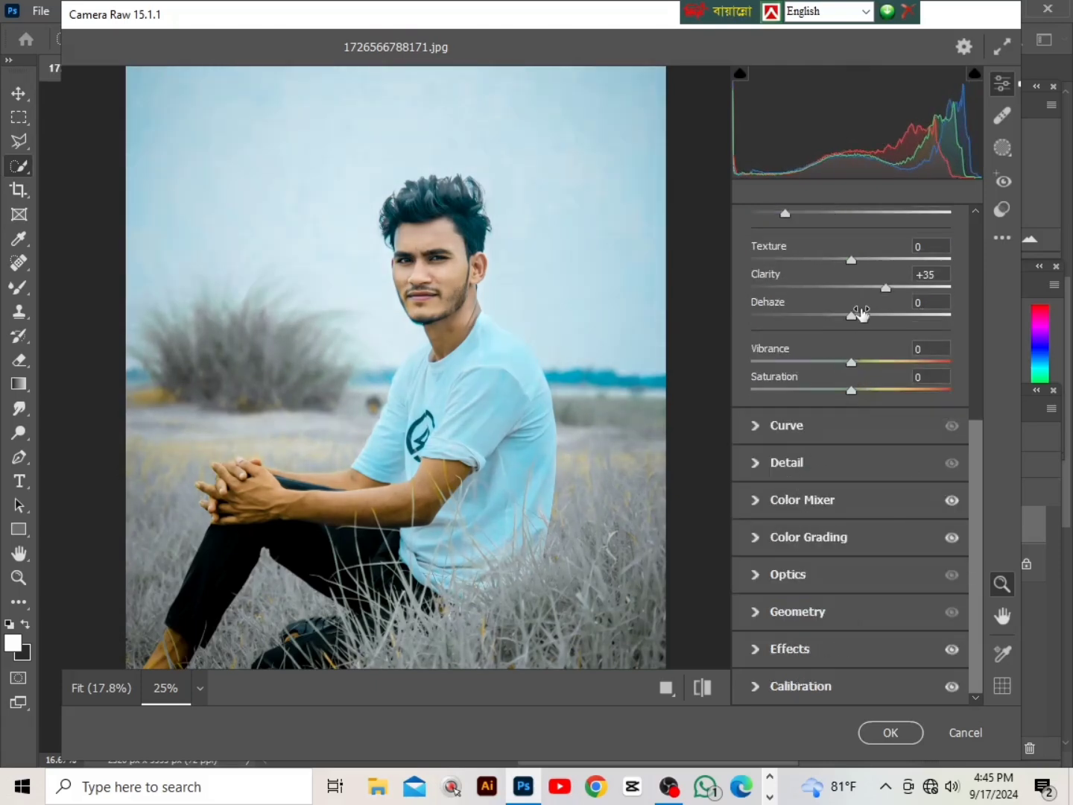
drag(883, 288, 881, 290)
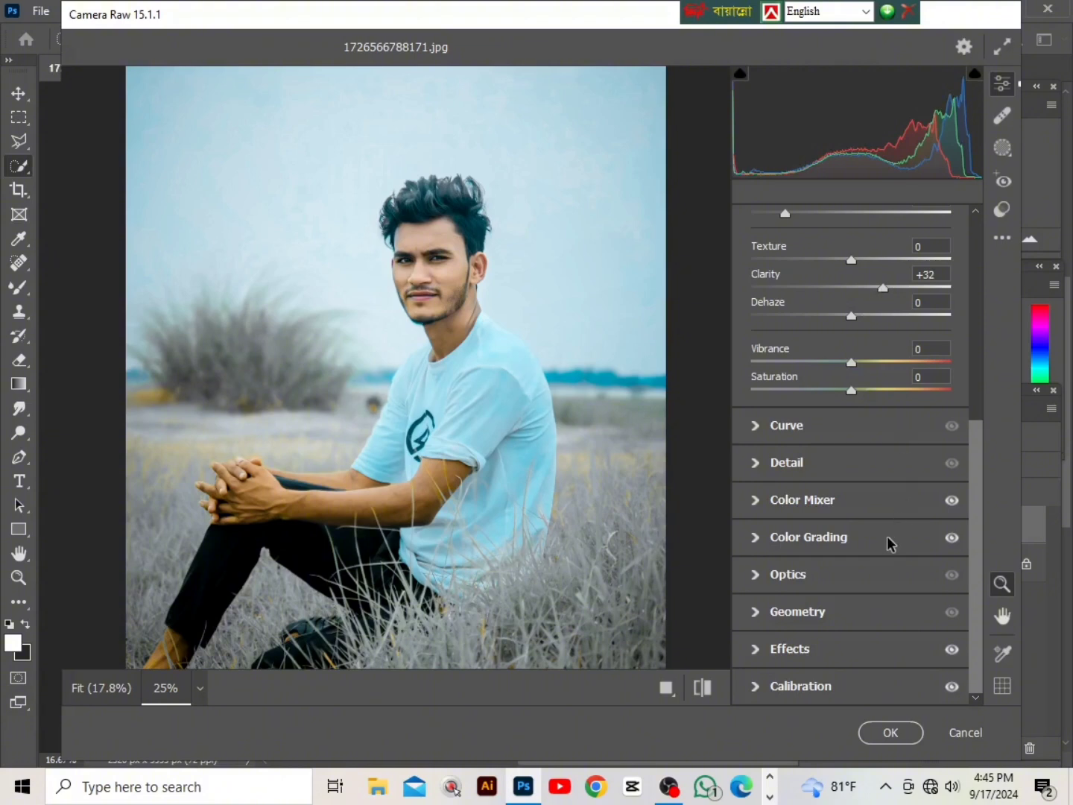
Step: In the Color Mixer, lower the Yellows hue and set the saturation of Reds to +35 and Oranges to +23
click(835, 509)
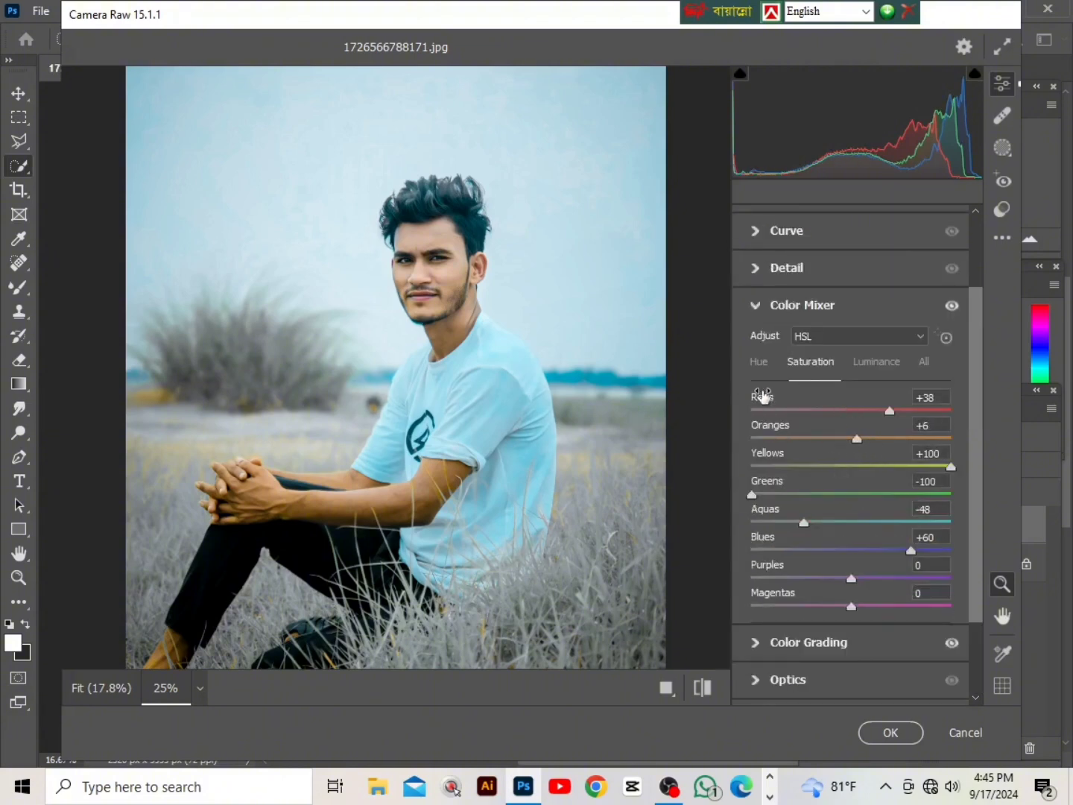
click(758, 362)
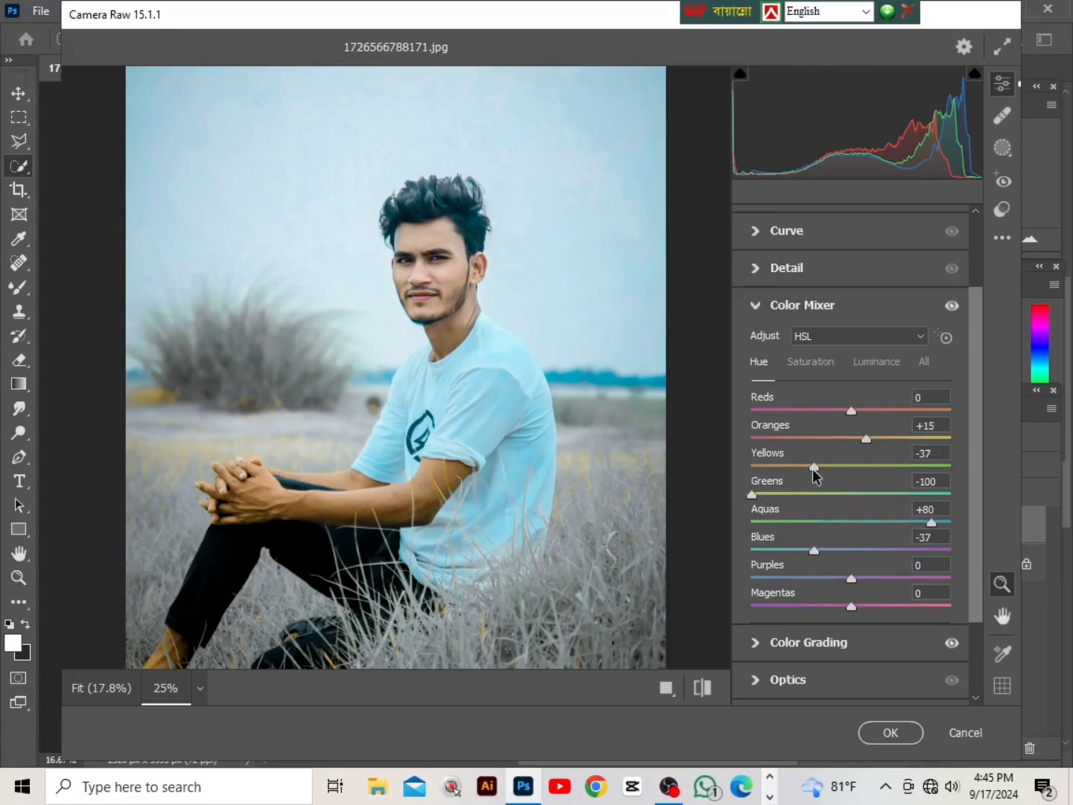
drag(813, 468, 773, 485)
click(808, 362)
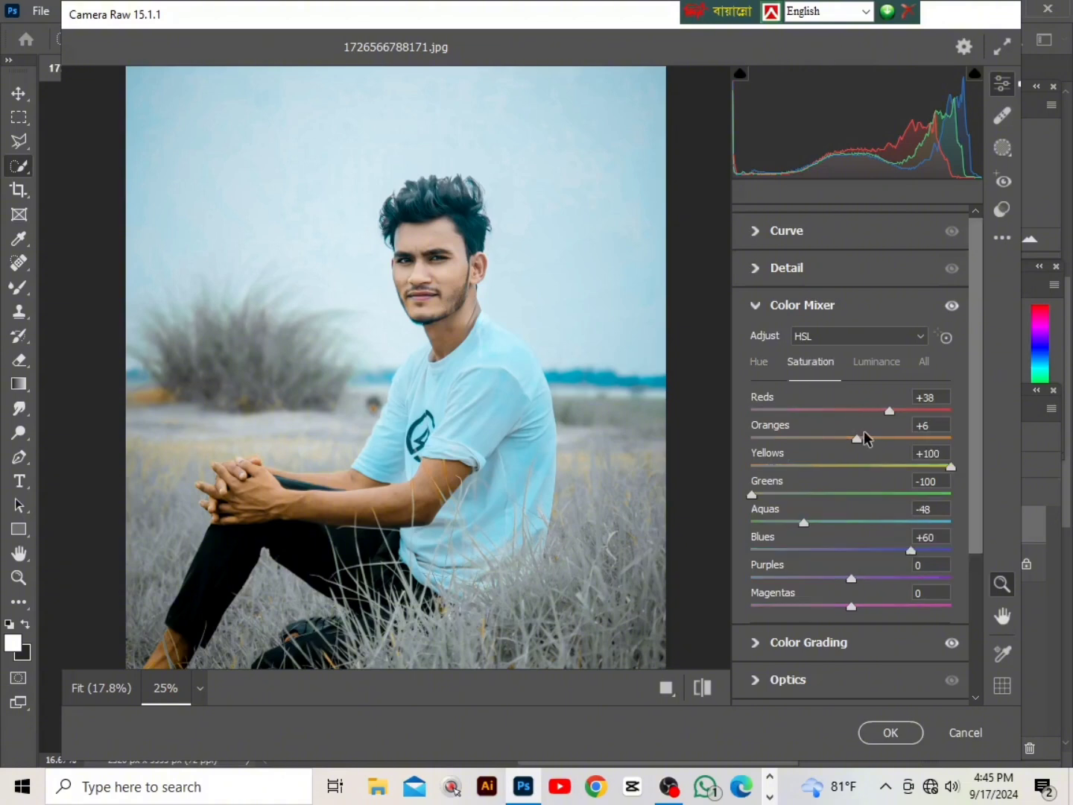
drag(859, 444, 880, 455)
Step: Paint a brush mask over the man's hair, set the mask's Exposure to -1.25, and apply the Camera Raw filter
key(ctrl+minus)
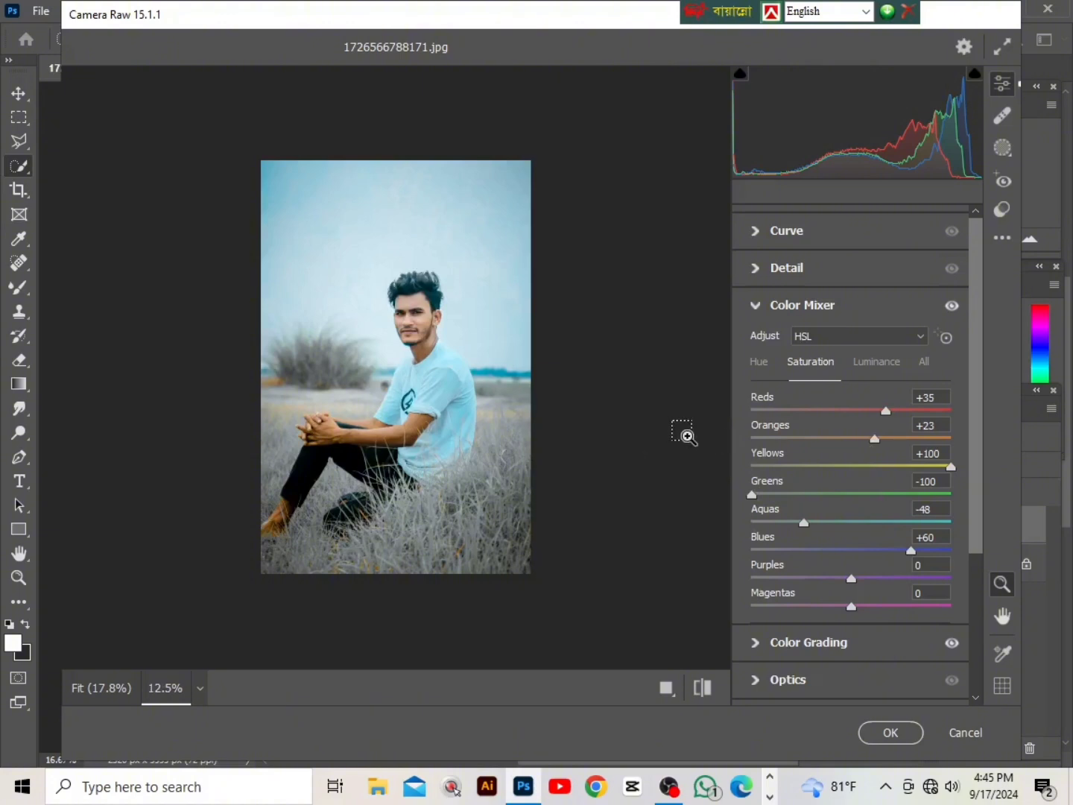
key(ctrl+plus)
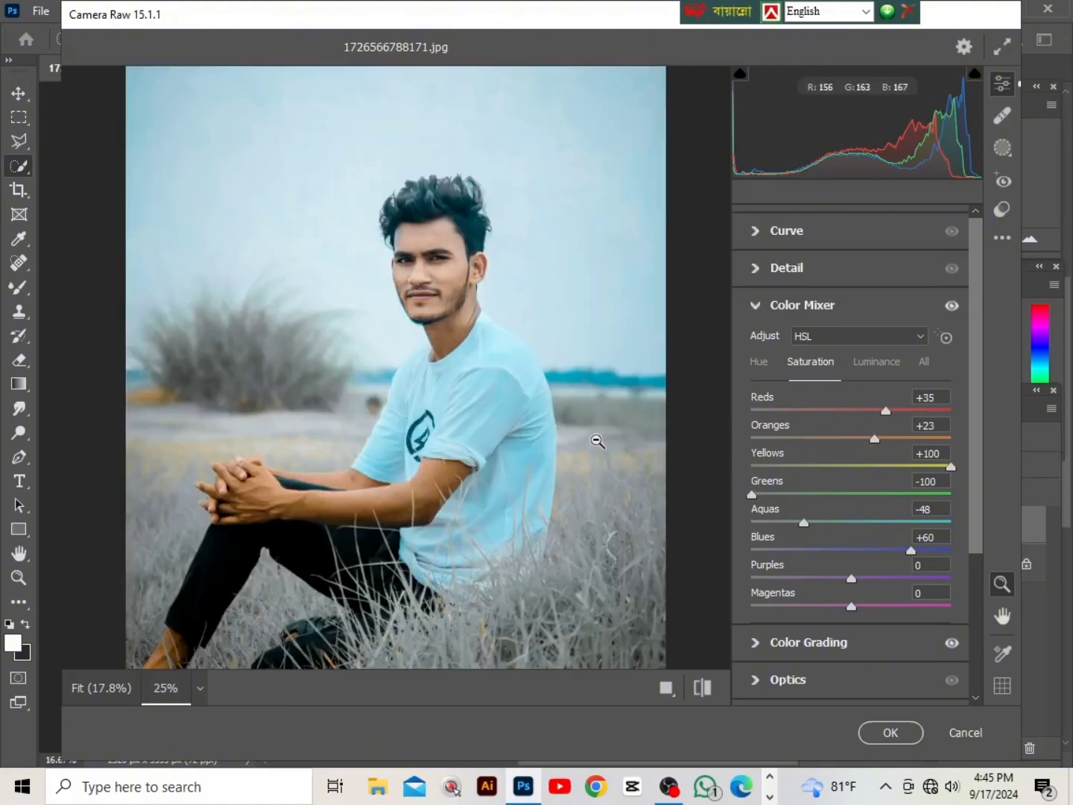
click(1010, 149)
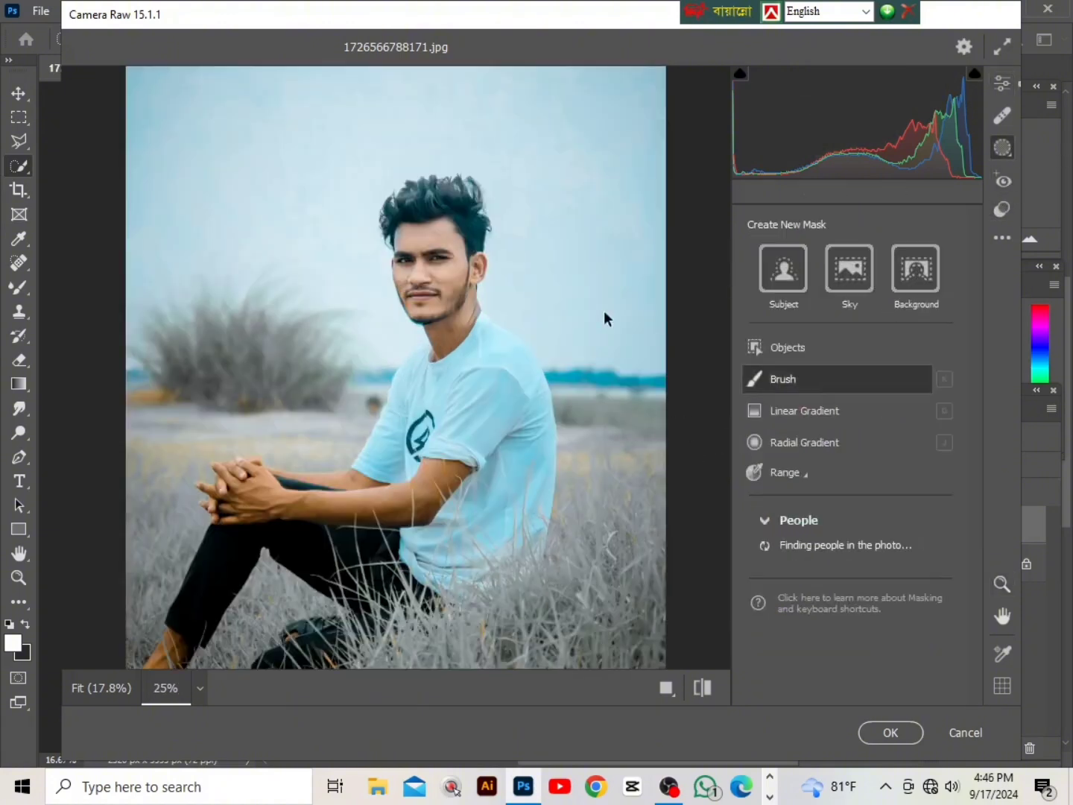
key(ctrl+plus)
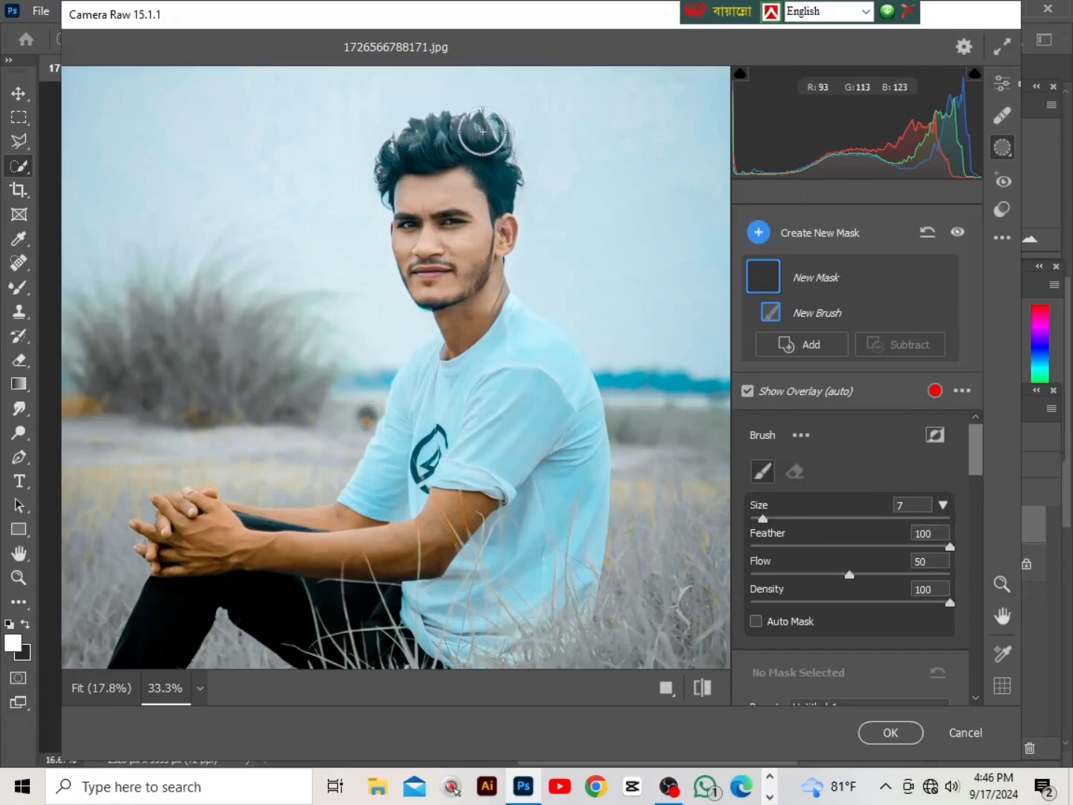
mouse_move(482, 131)
mouse_down()
mouse_move(405, 133)
mouse_move(391, 154)
mouse_move(509, 161)
mouse_move(510, 174)
mouse_move(490, 166)
mouse_move(496, 203)
mouse_up()
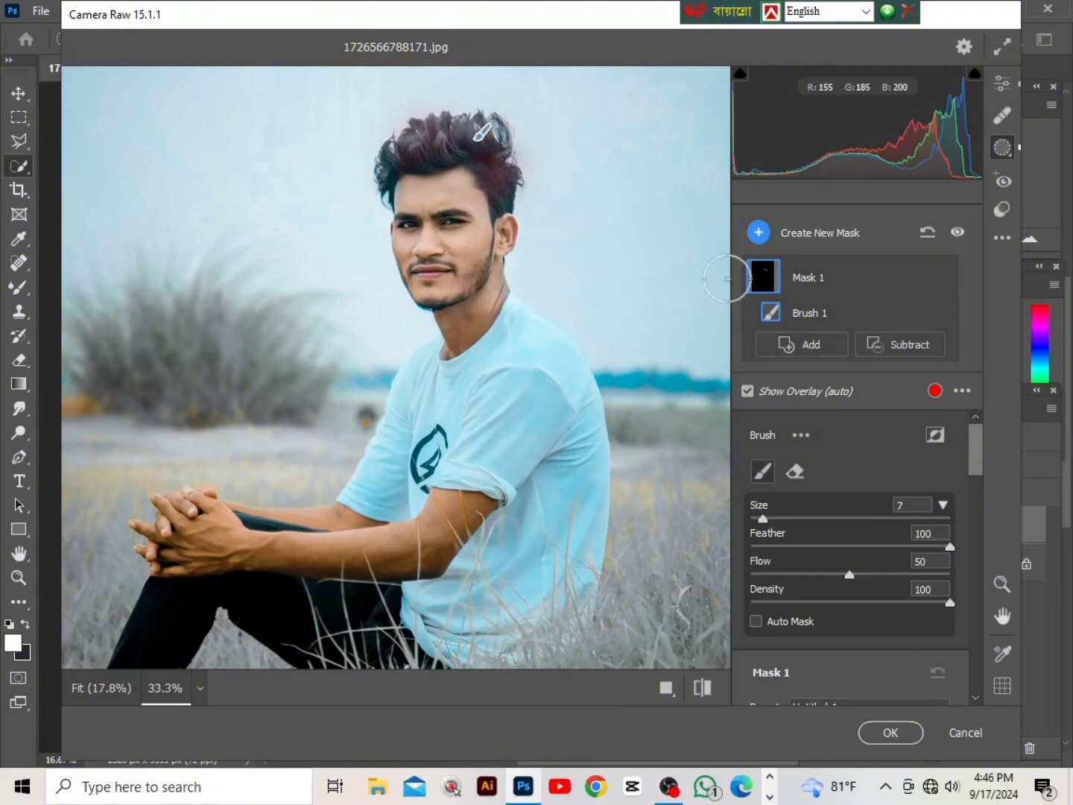
scroll(841, 543, down, 5)
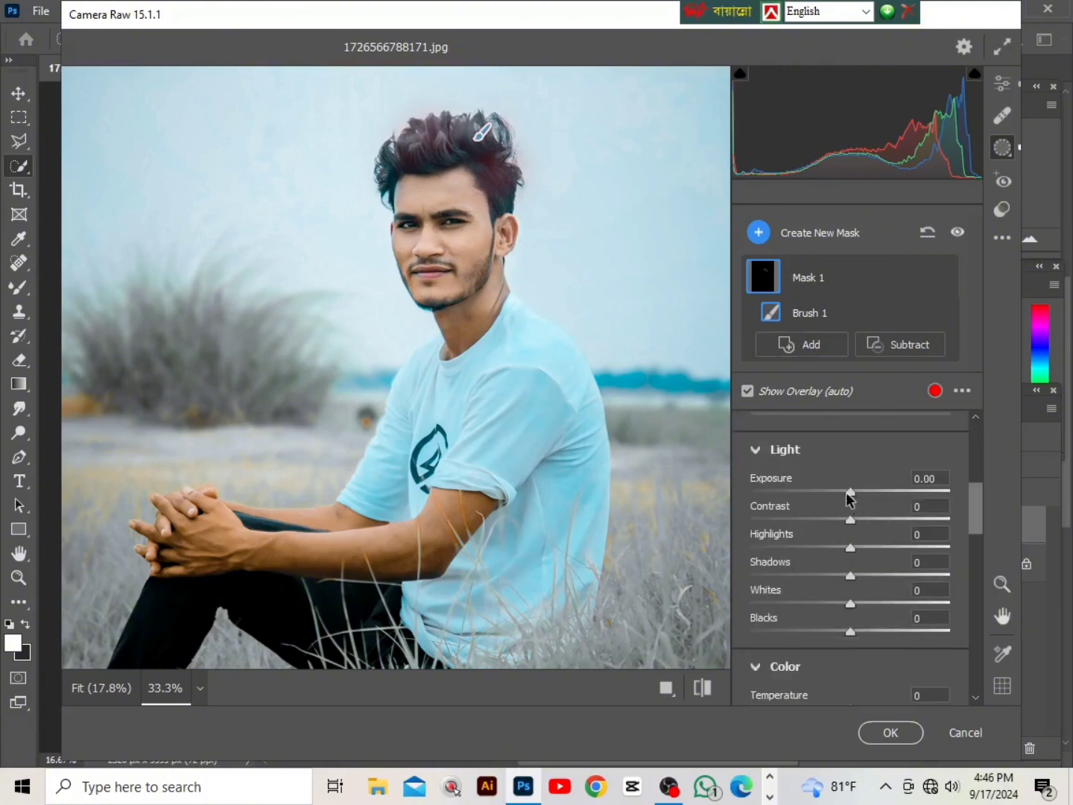
drag(848, 493, 818, 493)
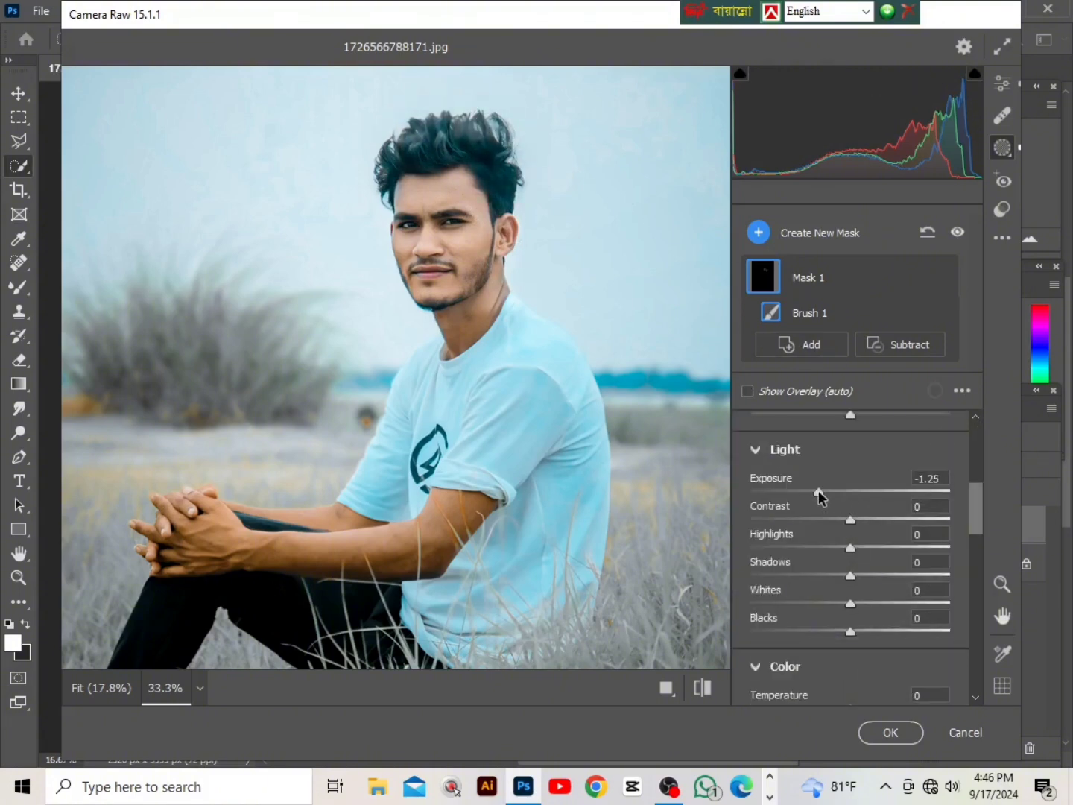
click(888, 737)
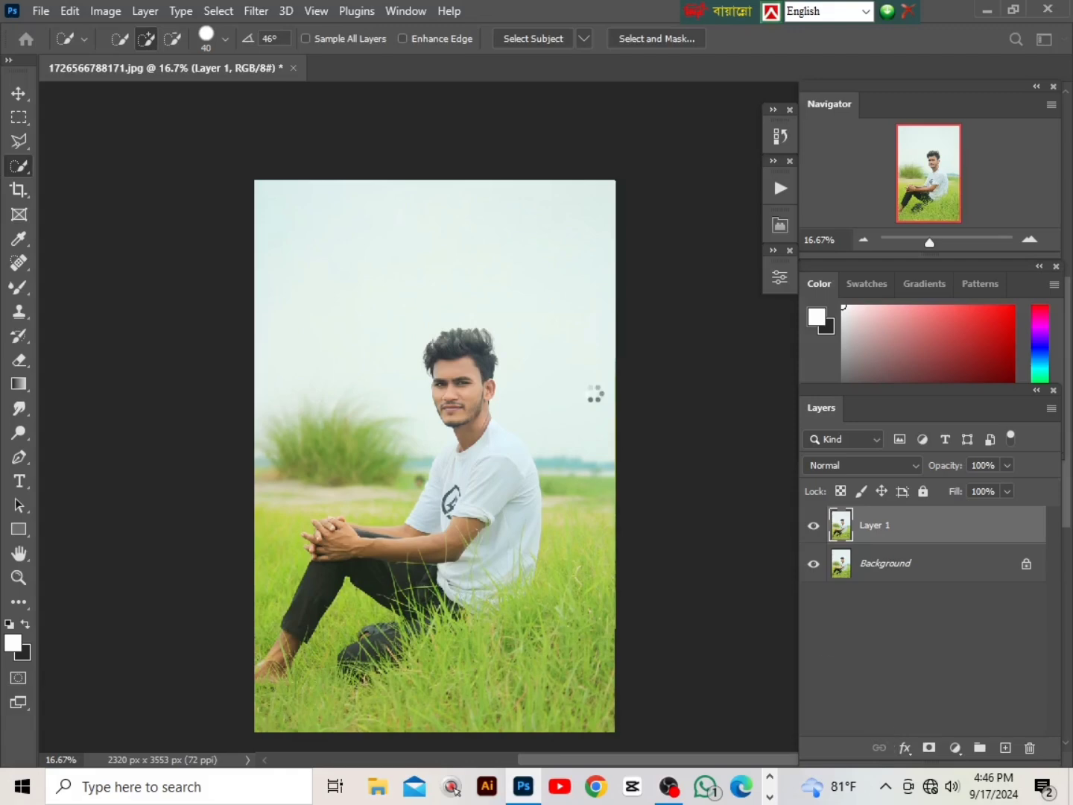
Step: Examine the color-graded portrait as a whole at different magnifications
scroll(543, 359, up, 1)
scroll(531, 366, down, 2)
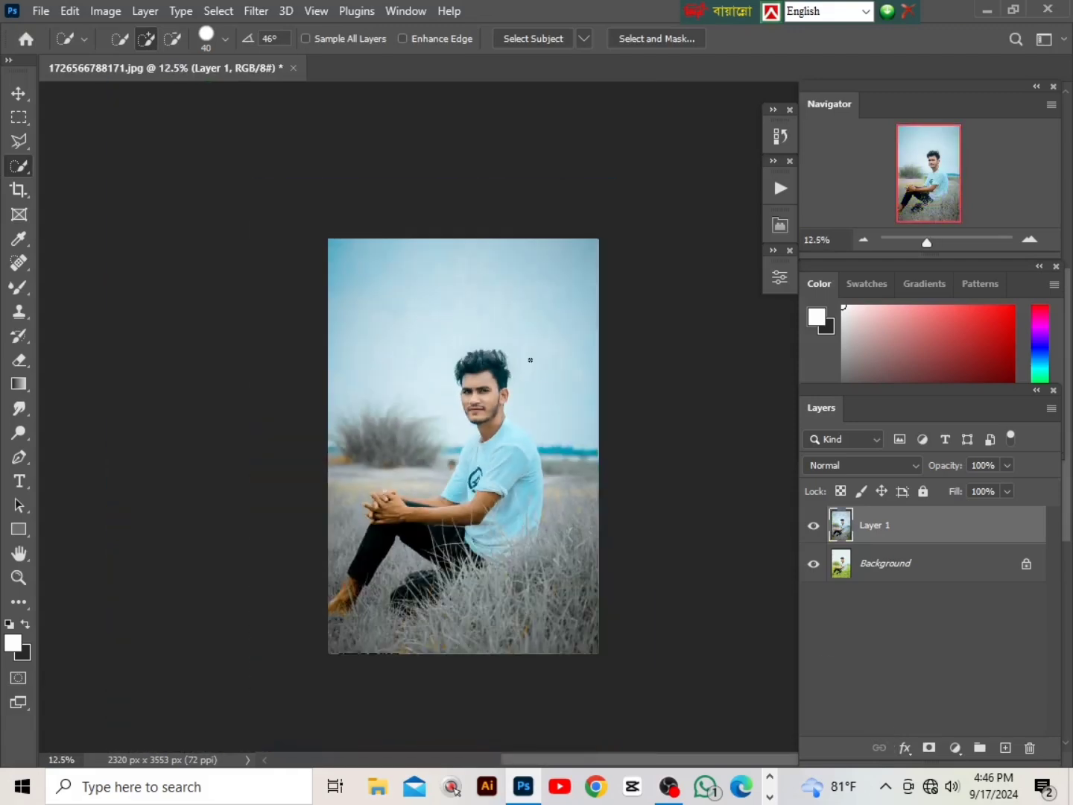
scroll(541, 376, up, 1)
scroll(493, 425, up, 3)
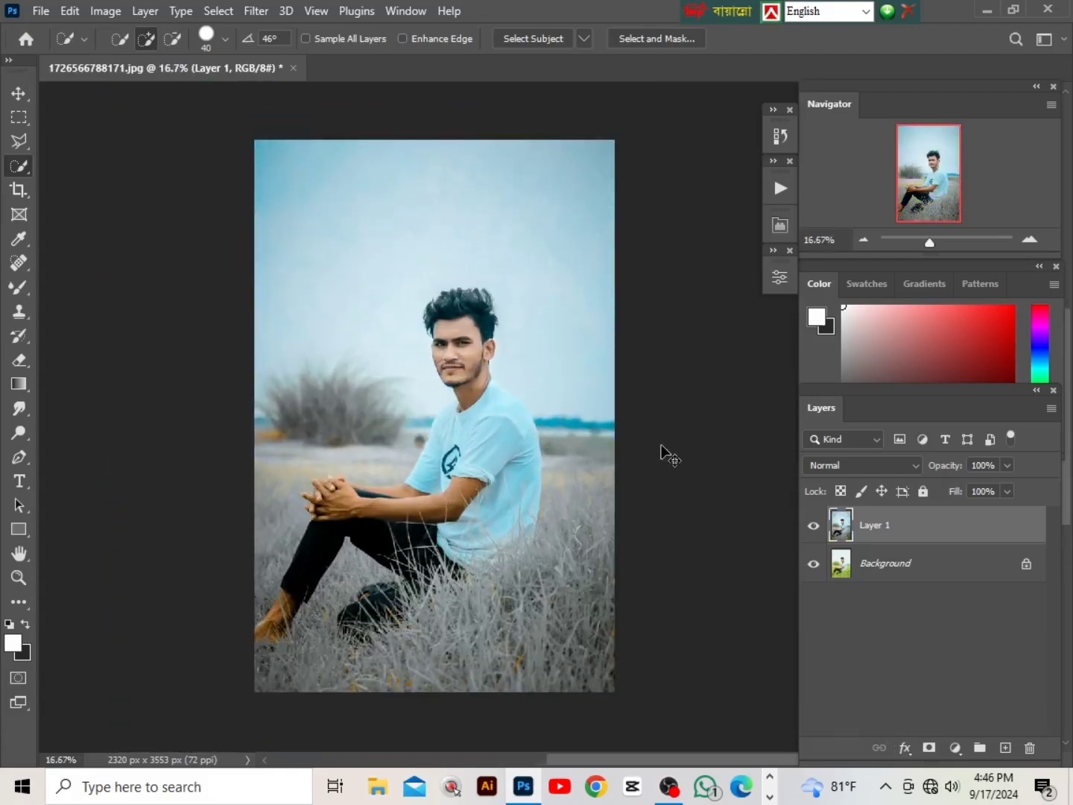
scroll(533, 431, up, 1)
scroll(532, 431, down, 1)
scroll(532, 429, up, 1)
scroll(541, 441, down, 1)
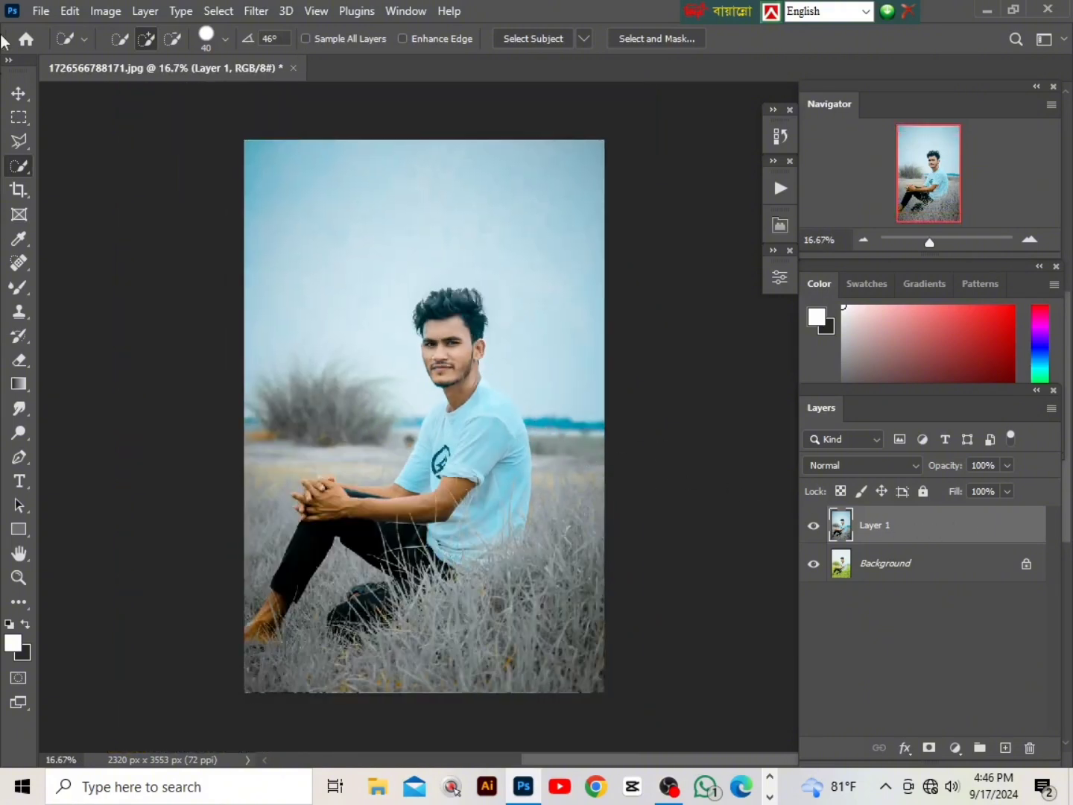
Step: Start Sky Replacement with the blue rippled-cloud sky, setting Shift Edge to -29, Brightness to 31 and Temperature to -31
click(68, 15)
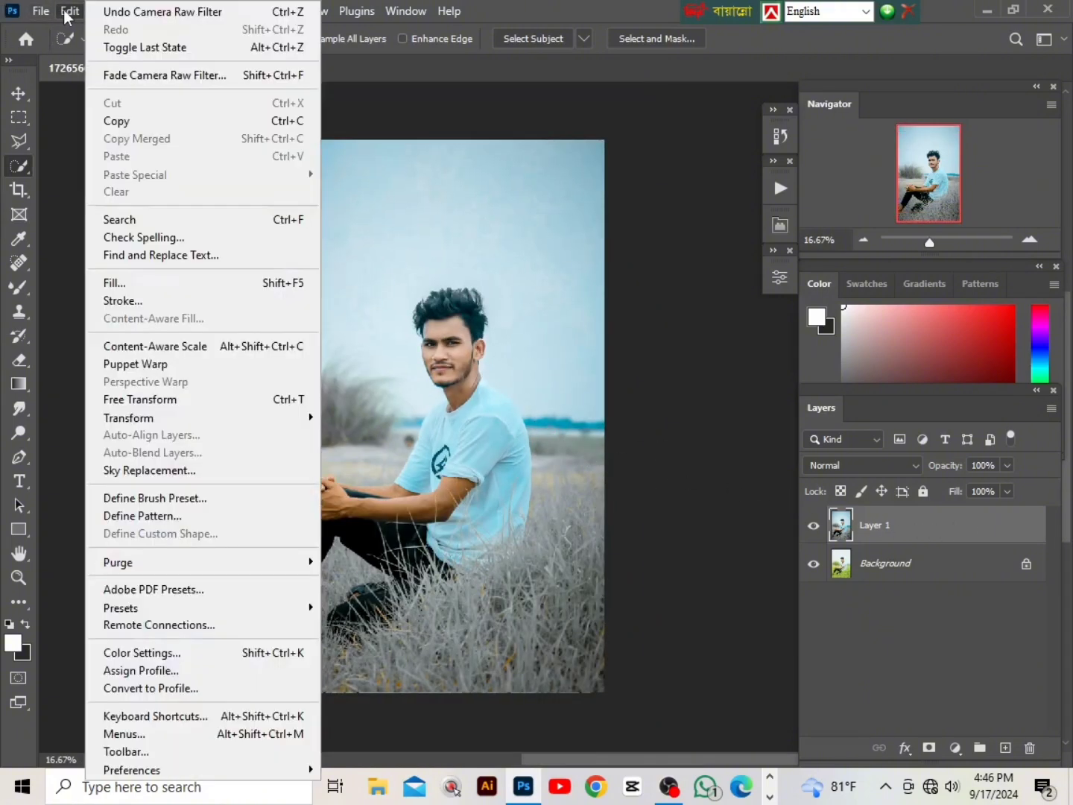
click(149, 470)
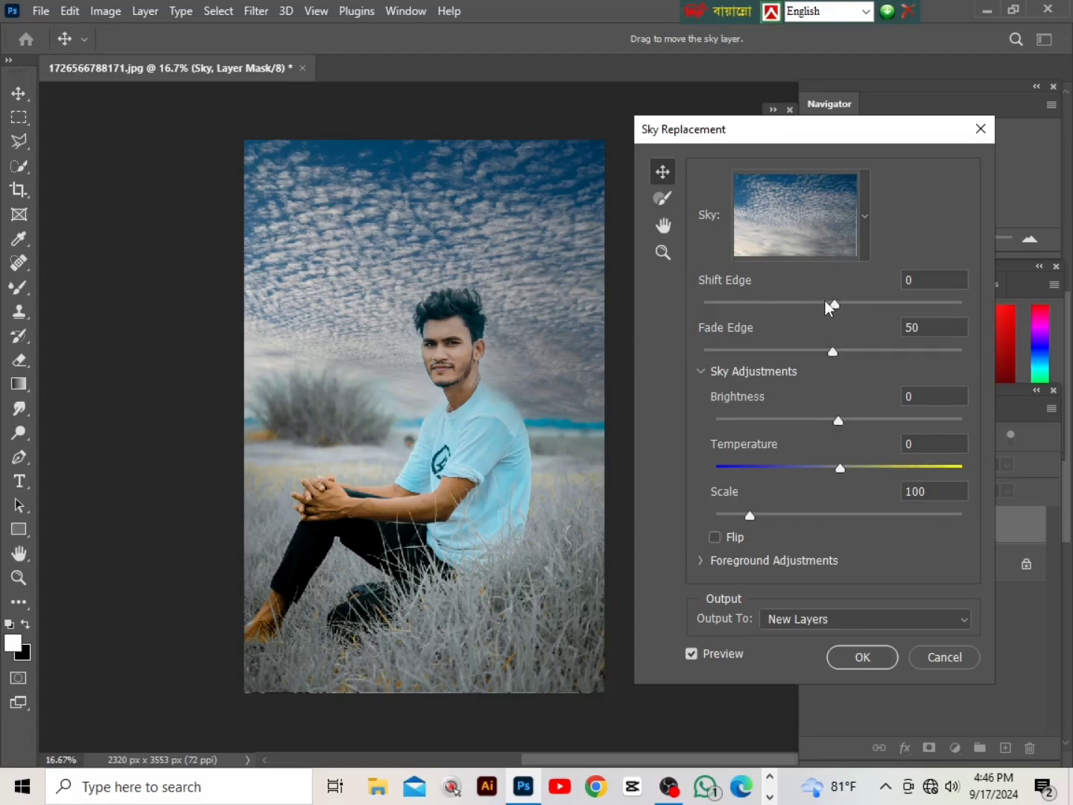
drag(827, 304, 796, 306)
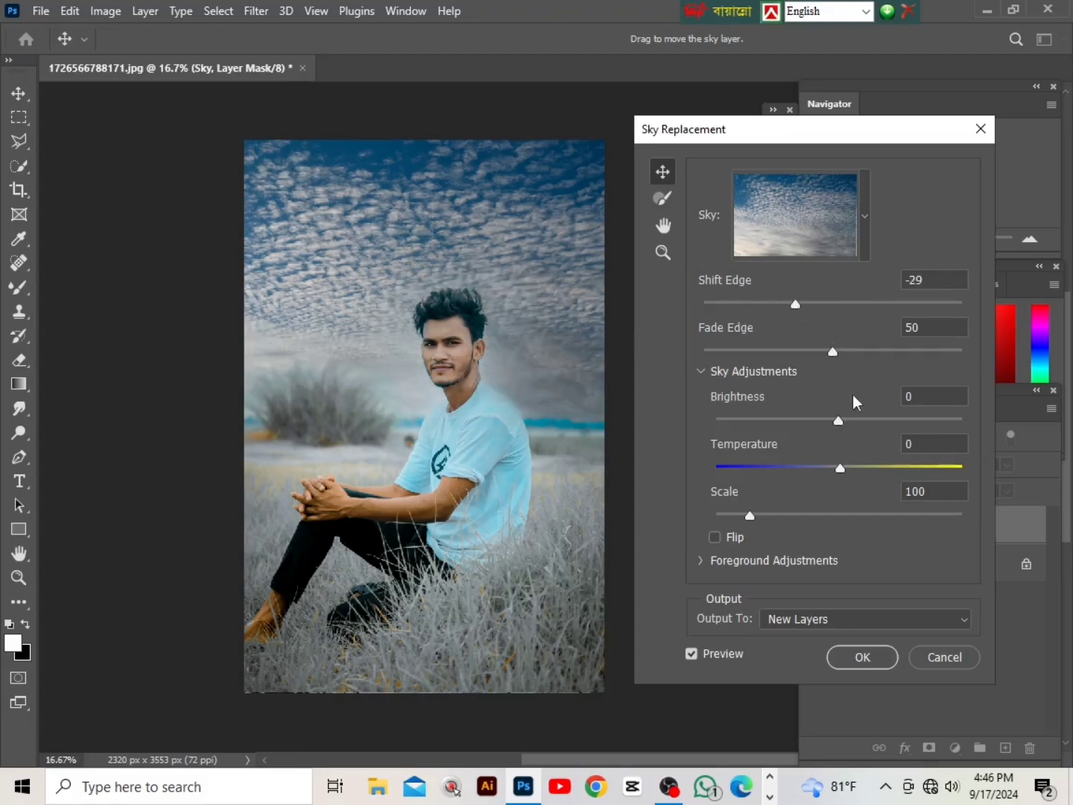
drag(836, 470, 802, 470)
click(714, 539)
drag(829, 421, 887, 423)
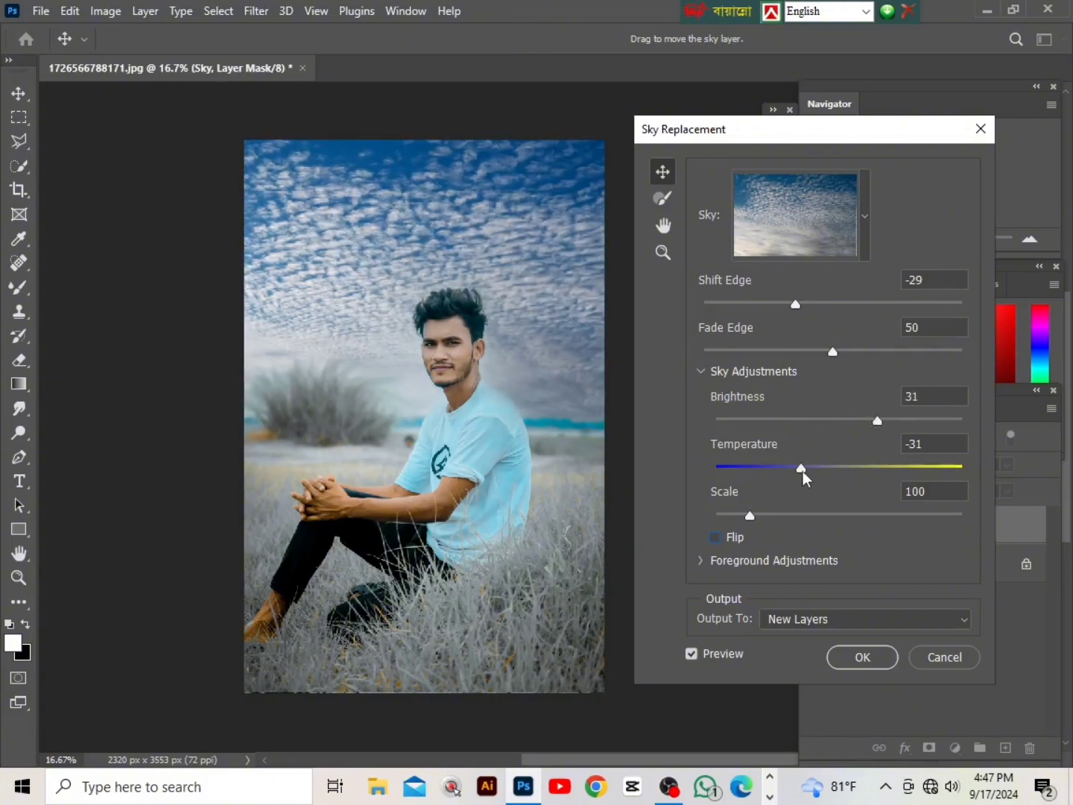
Step: Set the replacement sky's Temperature to -43 and Scale to 108, and apply it as new layers
mouse_move(803, 472)
mouse_down()
mouse_move(732, 474)
mouse_move(825, 472)
mouse_move(787, 474)
mouse_up()
click(762, 516)
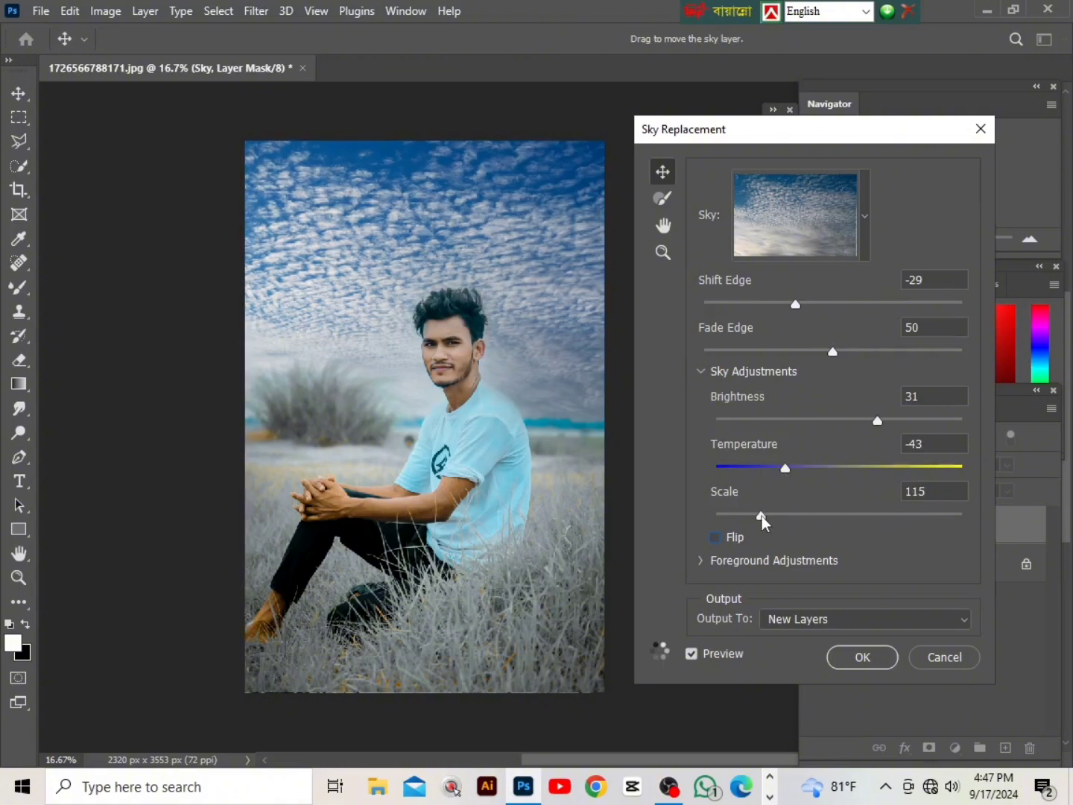
drag(761, 516, 751, 516)
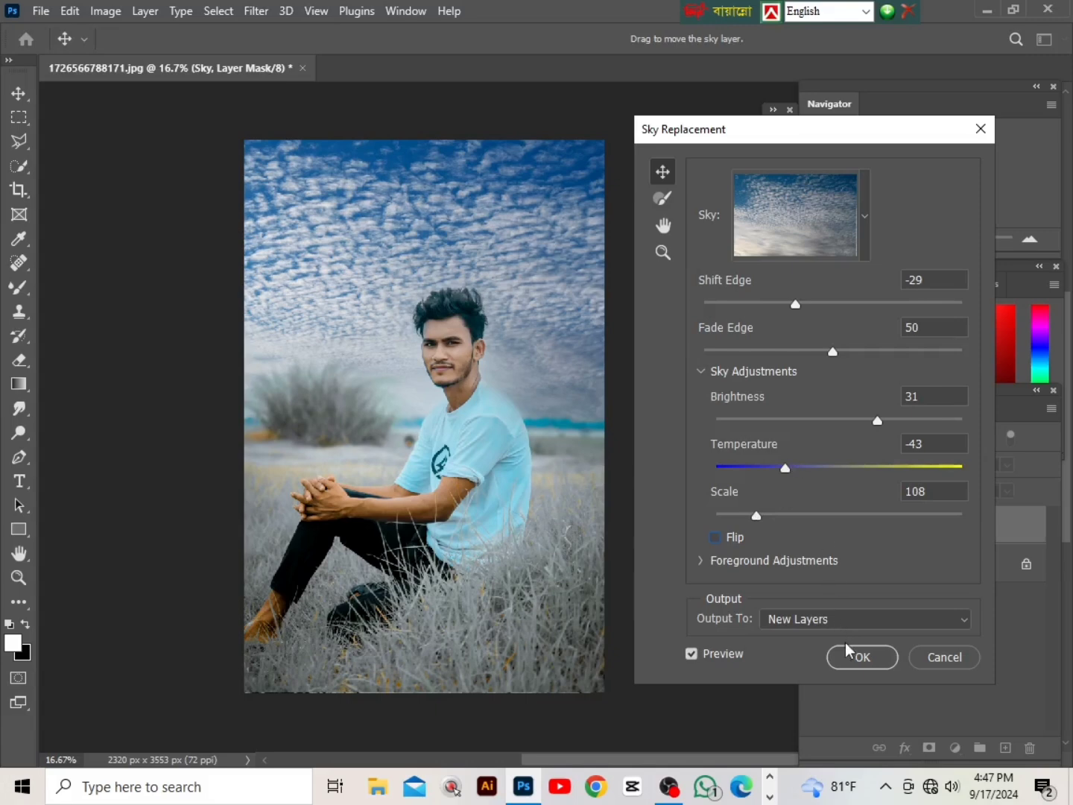
click(860, 658)
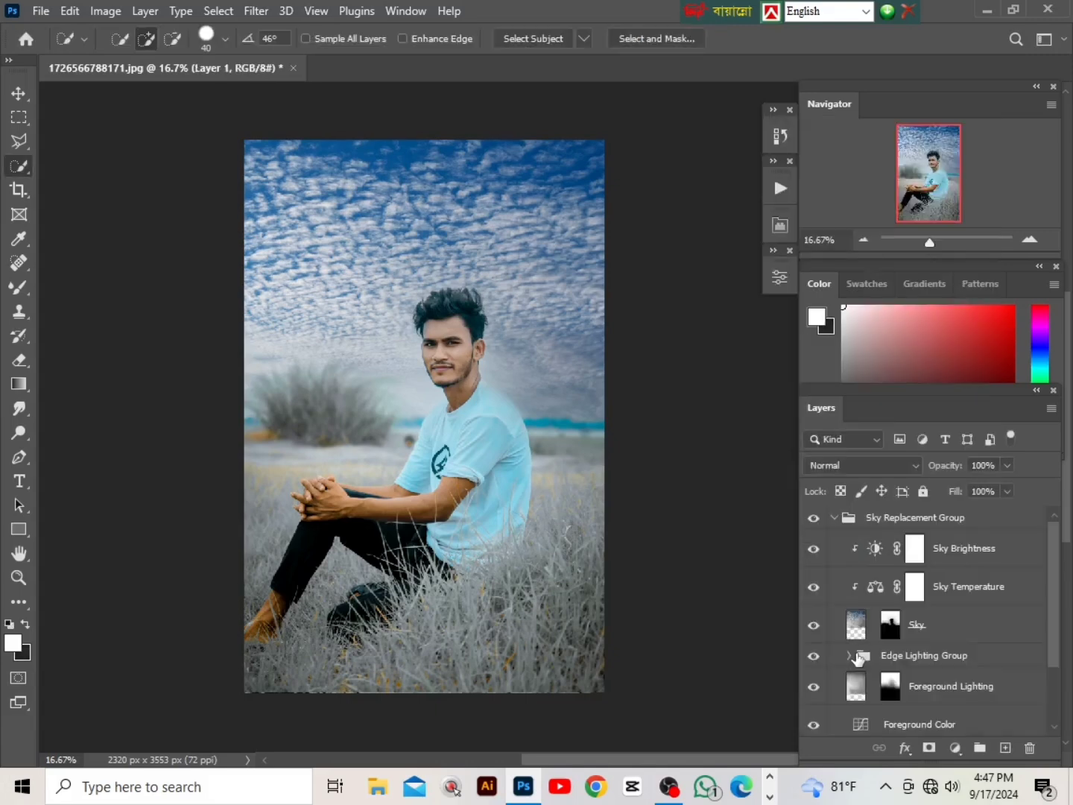
Step: Hide the Foreground Lighting layer and merge Layer 1 down into the Background
click(814, 687)
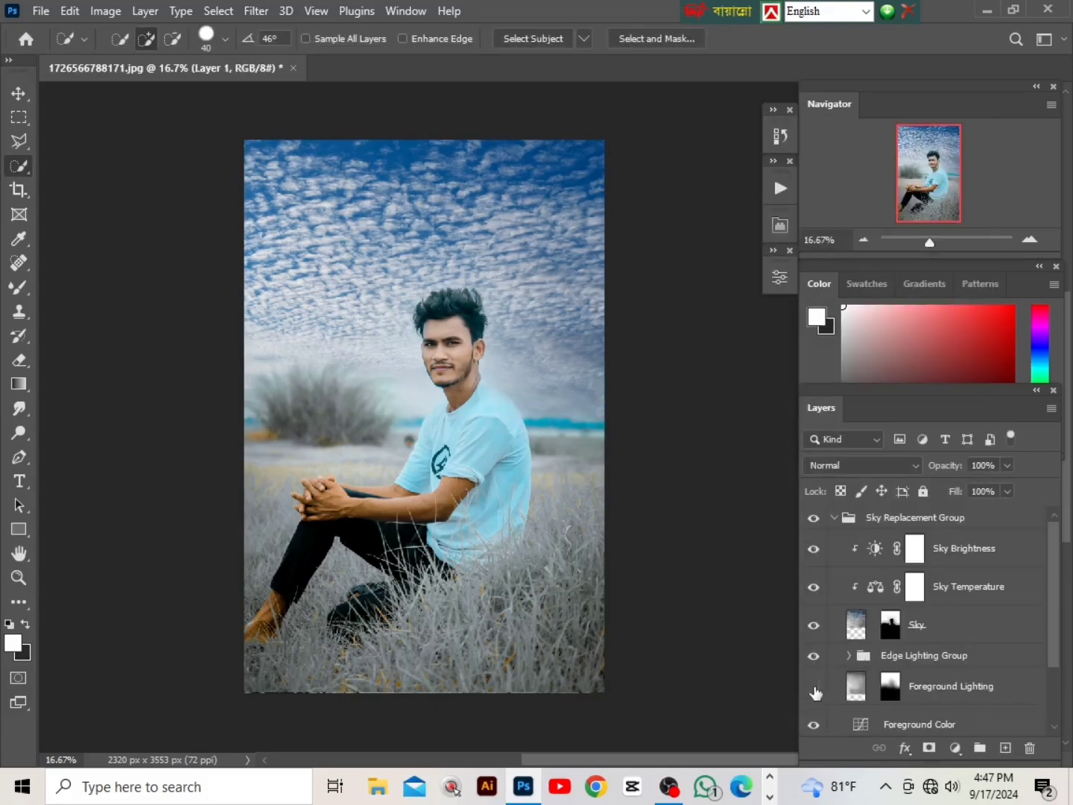
scroll(909, 674, down, 3)
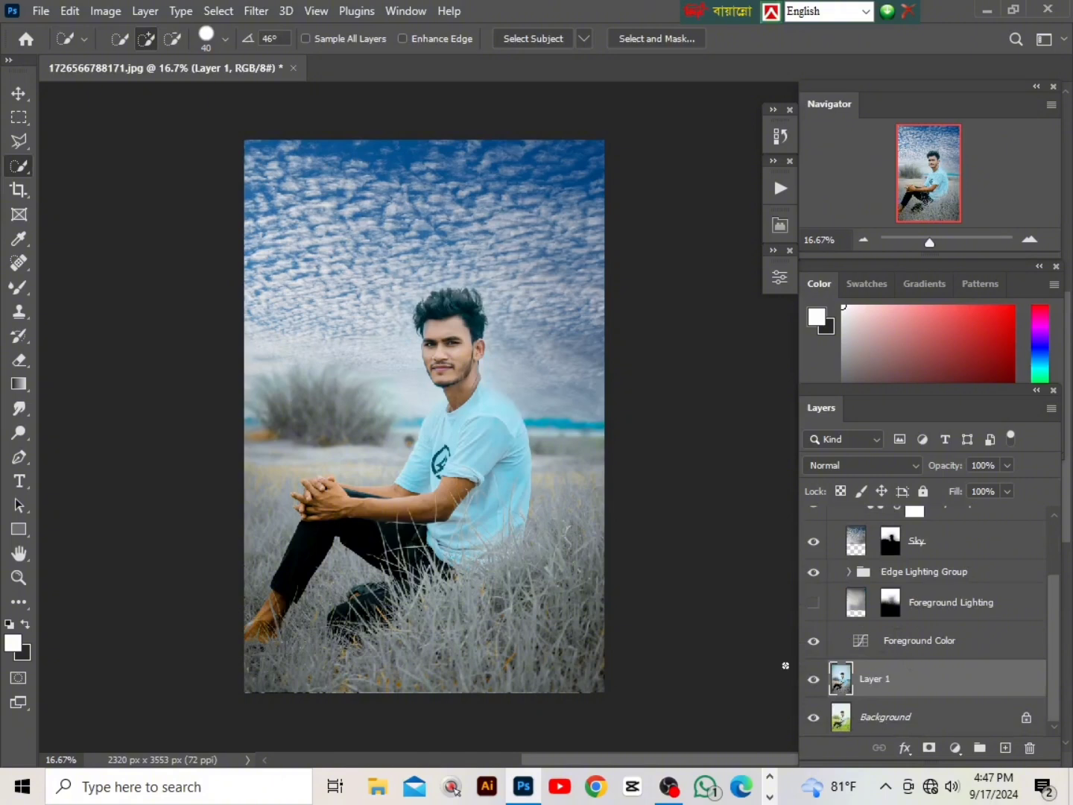
key(ctrl+minus)
right_click(912, 681)
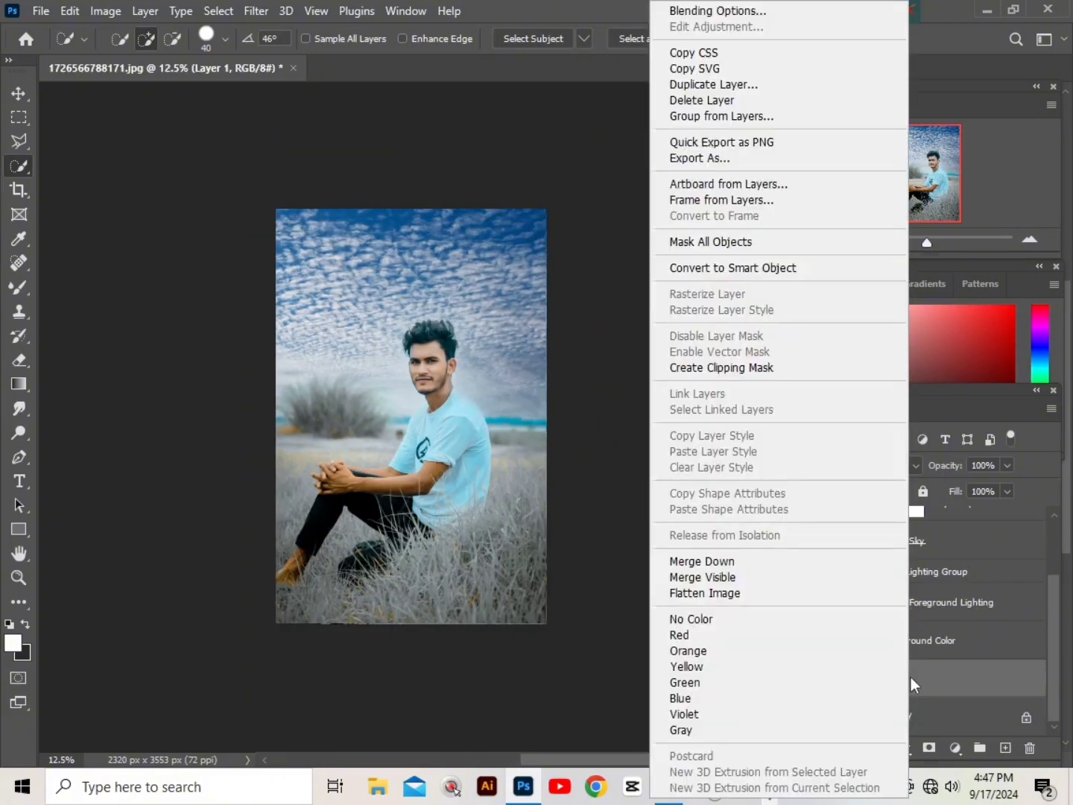
click(755, 569)
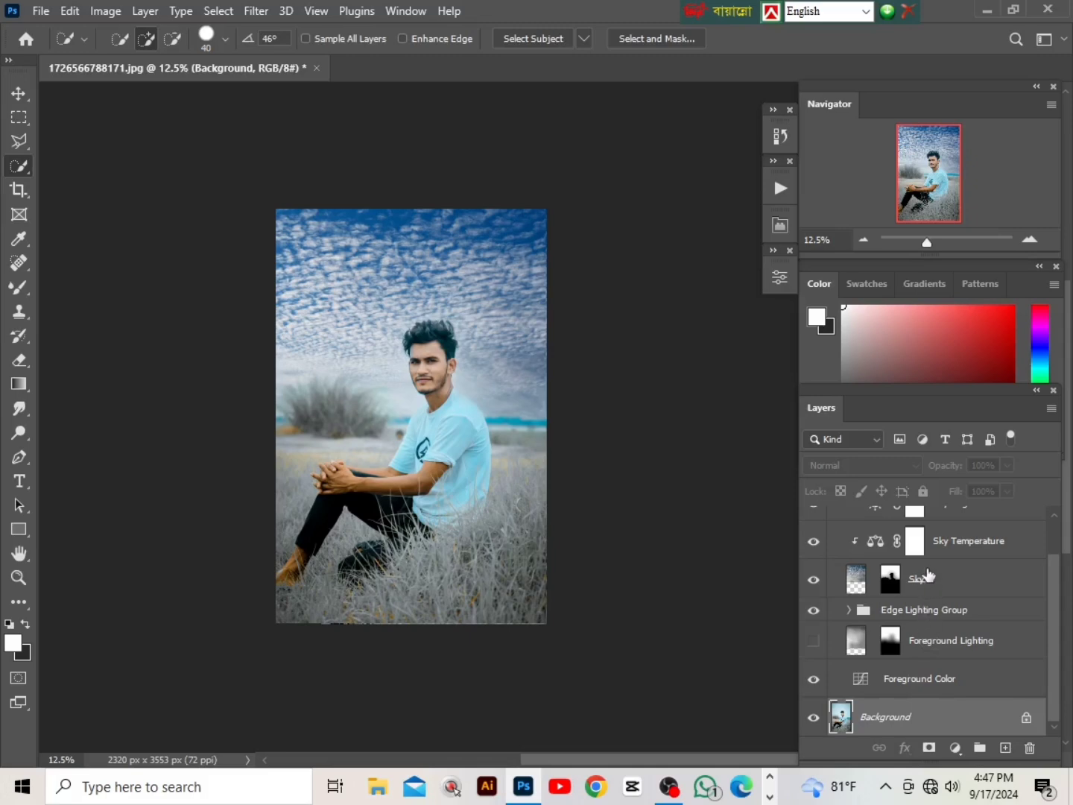
Step: Merge all visible layers into the Background and delete the hidden Foreground Lighting layer
scroll(978, 575, up, 2)
click(932, 546)
right_click(933, 544)
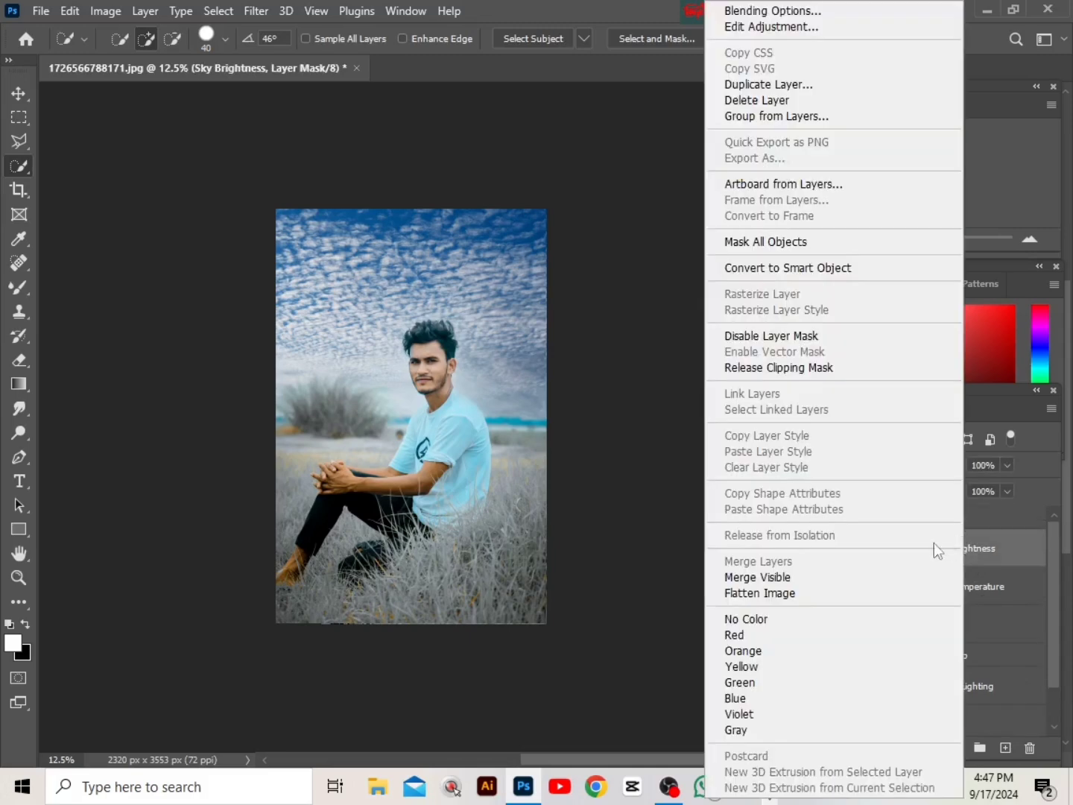
click(791, 580)
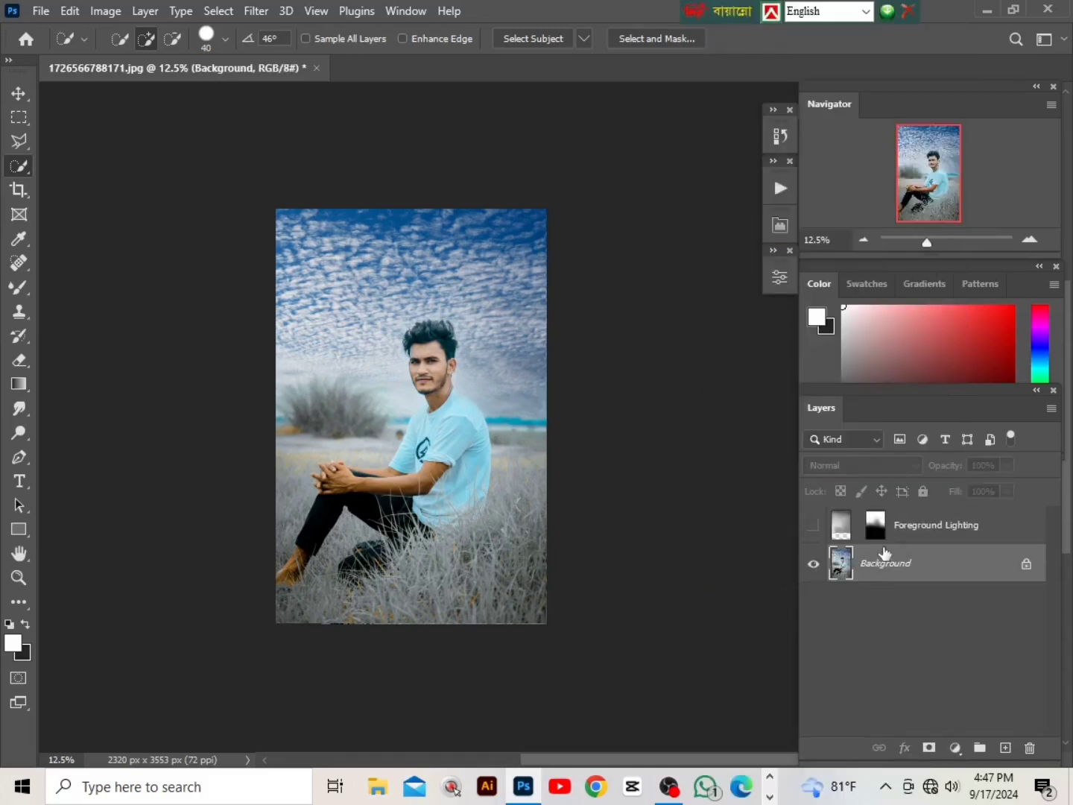
drag(937, 528, 1028, 747)
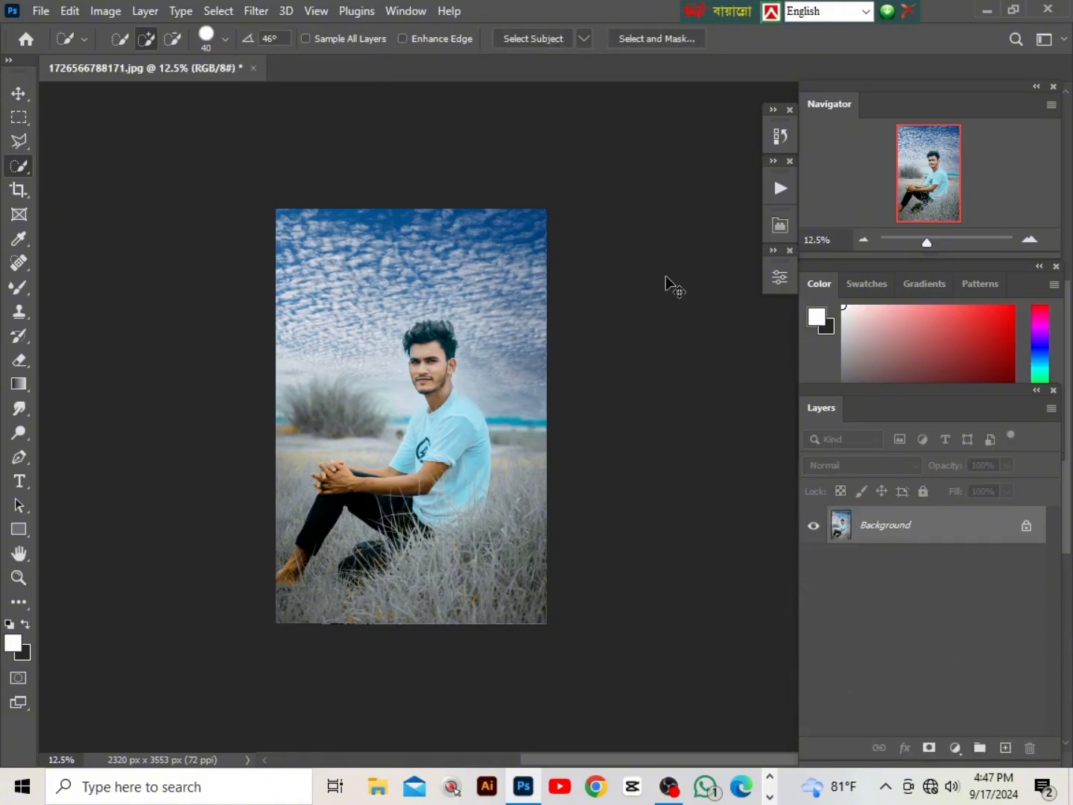
Step: Examine the man's face, hair and surrounding sky up close in the merged image
key(ctrl+plus)
key(ctrl+plus)
scroll(686, 298, left, 5)
key(ctrl+plus)
scroll(600, 328, up, 1)
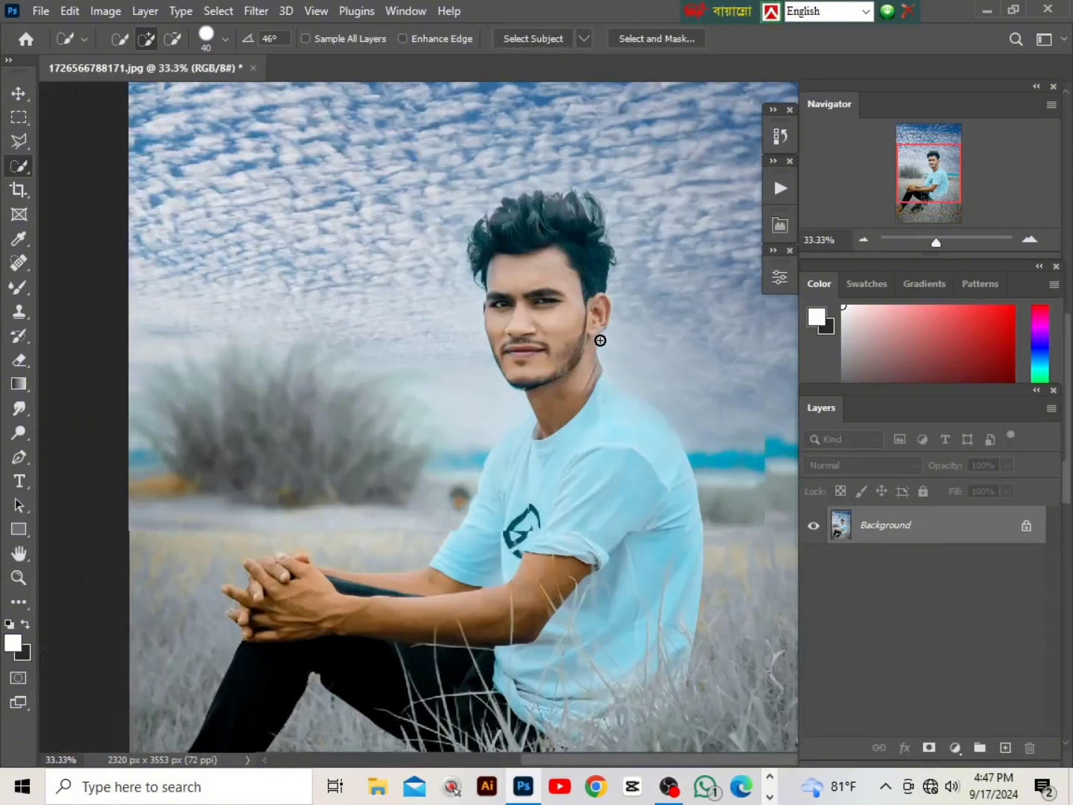
scroll(599, 339, up, 3)
key(ctrl+plus)
scroll(599, 339, right, 3)
key(ctrl+minus)
key(ctrl+minus)
key(ctrl+minus)
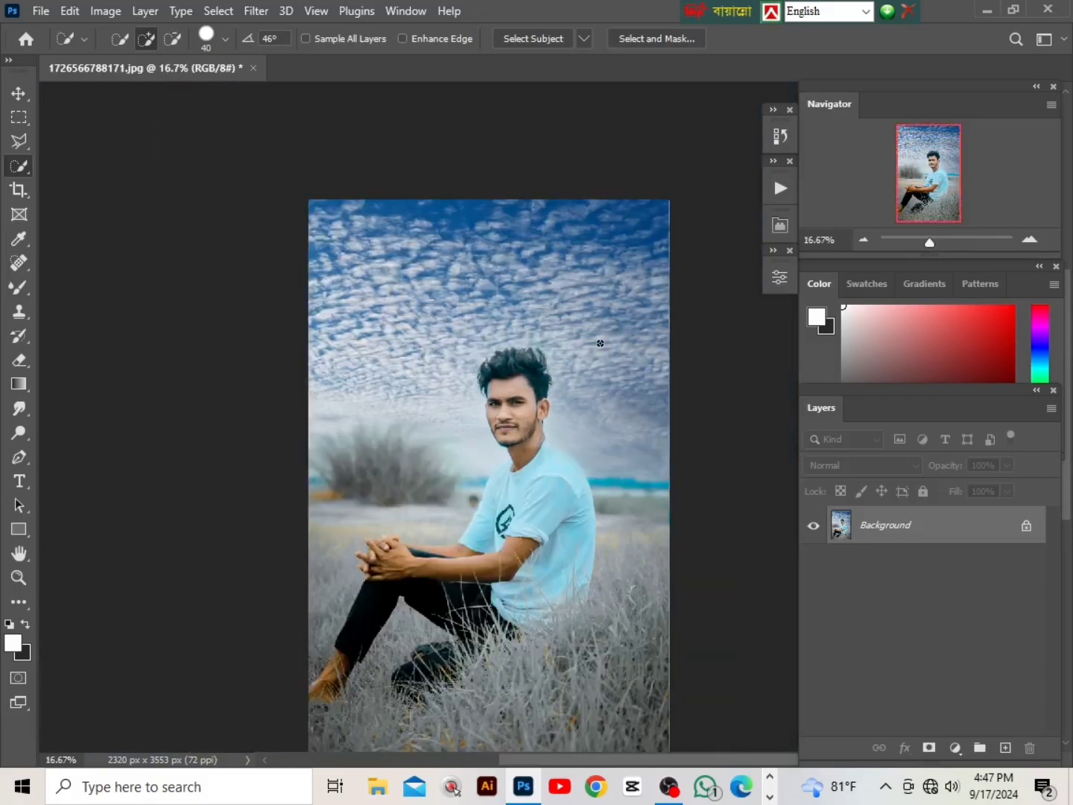
scroll(599, 342, down, 3)
Step: Run the SHAGOR EDITZ action with a Gaussian Blur radius of 3 pixels and collapse the actions list
click(780, 189)
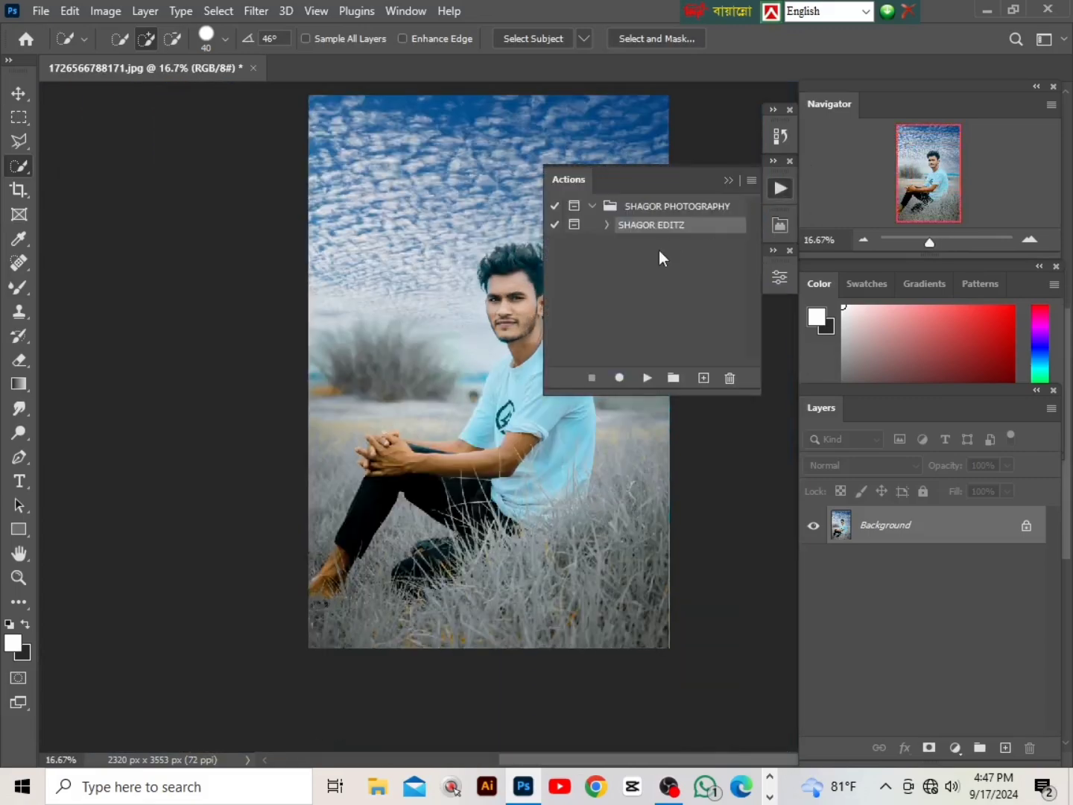
click(645, 378)
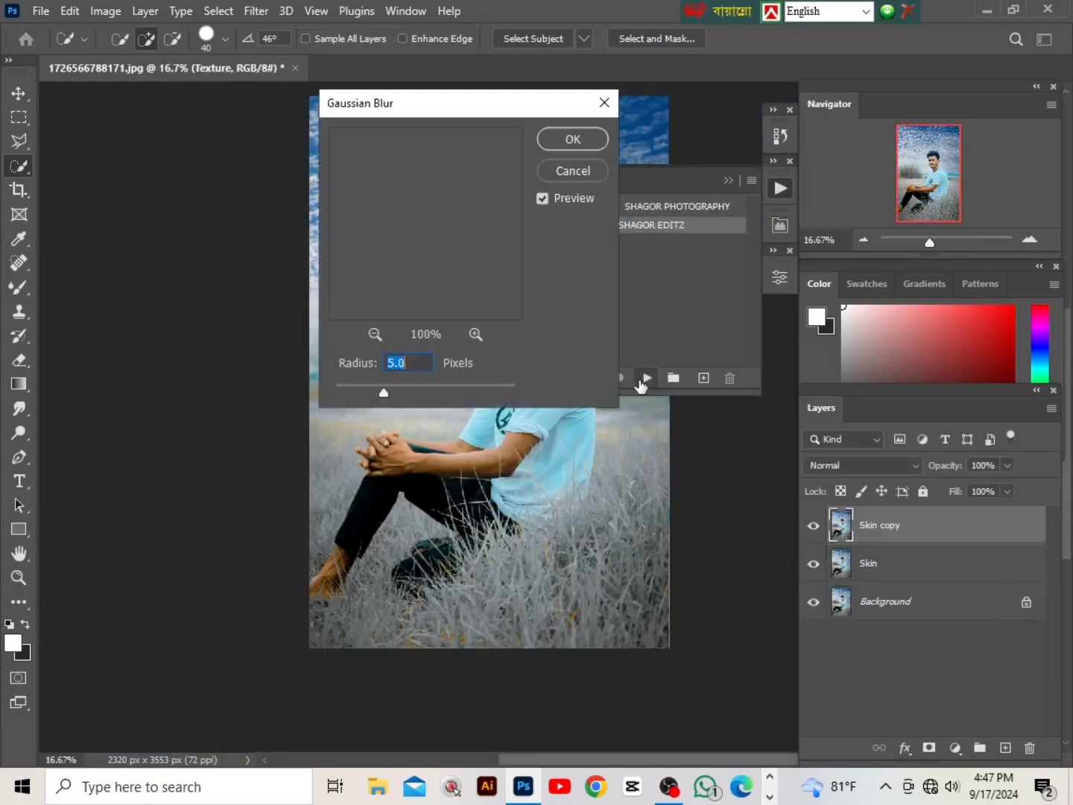
text(3)
key(Return)
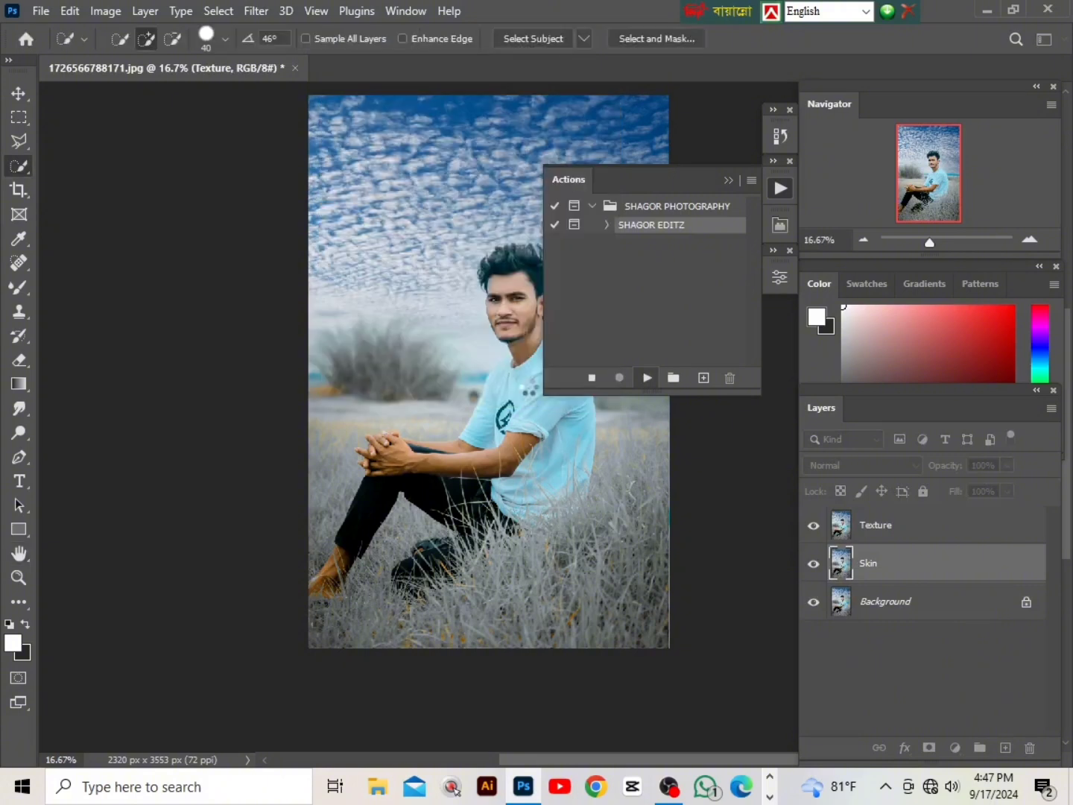
click(728, 181)
Step: Choose the Mixer Brush for retouching the face on the Skin layer and set its size to 59 px
key(ctrl+plus)
key(ctrl+plus)
key(ctrl+plus)
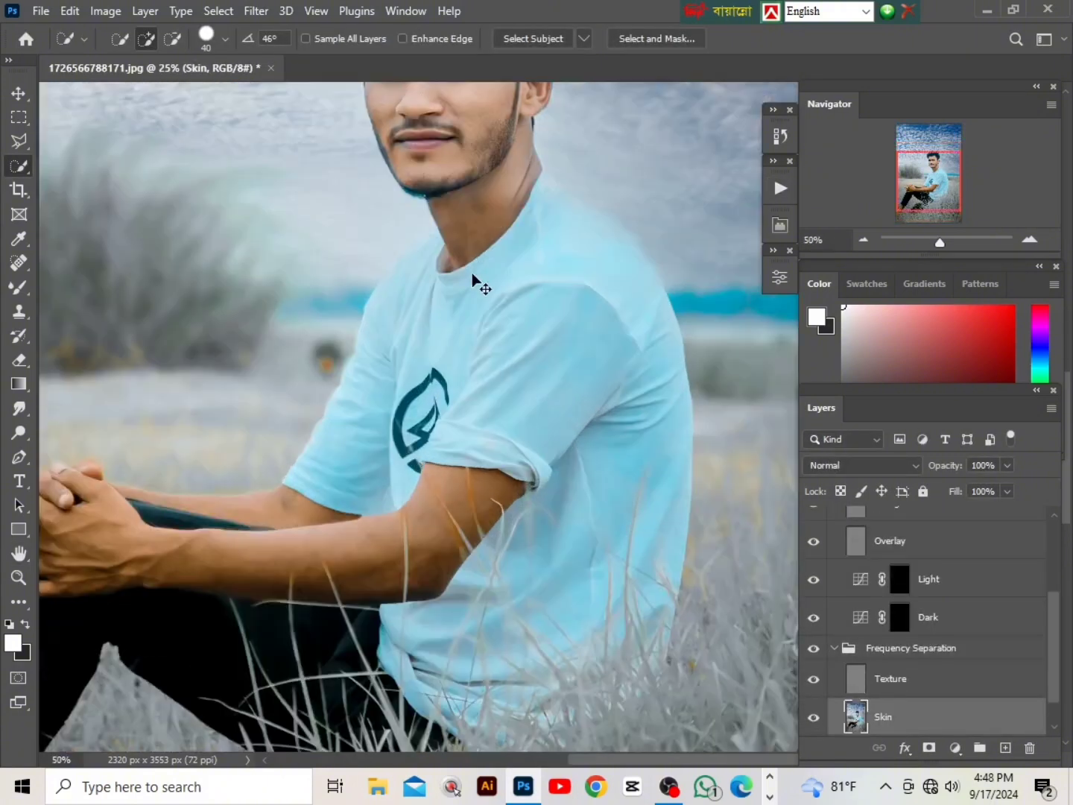
scroll(382, 460, up, 3)
scroll(382, 459, up, 2)
scroll(108, 389, right, 3)
key(ctrl+plus)
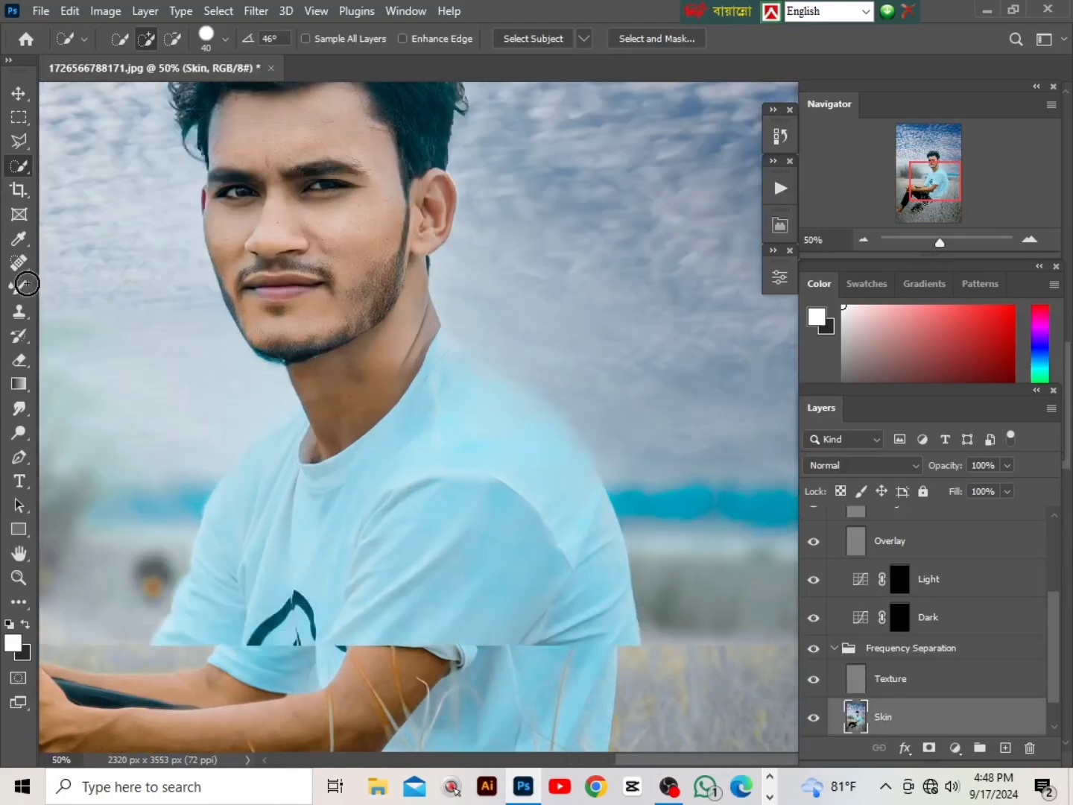
right_click(18, 287)
click(104, 342)
scroll(556, 316, up, 4)
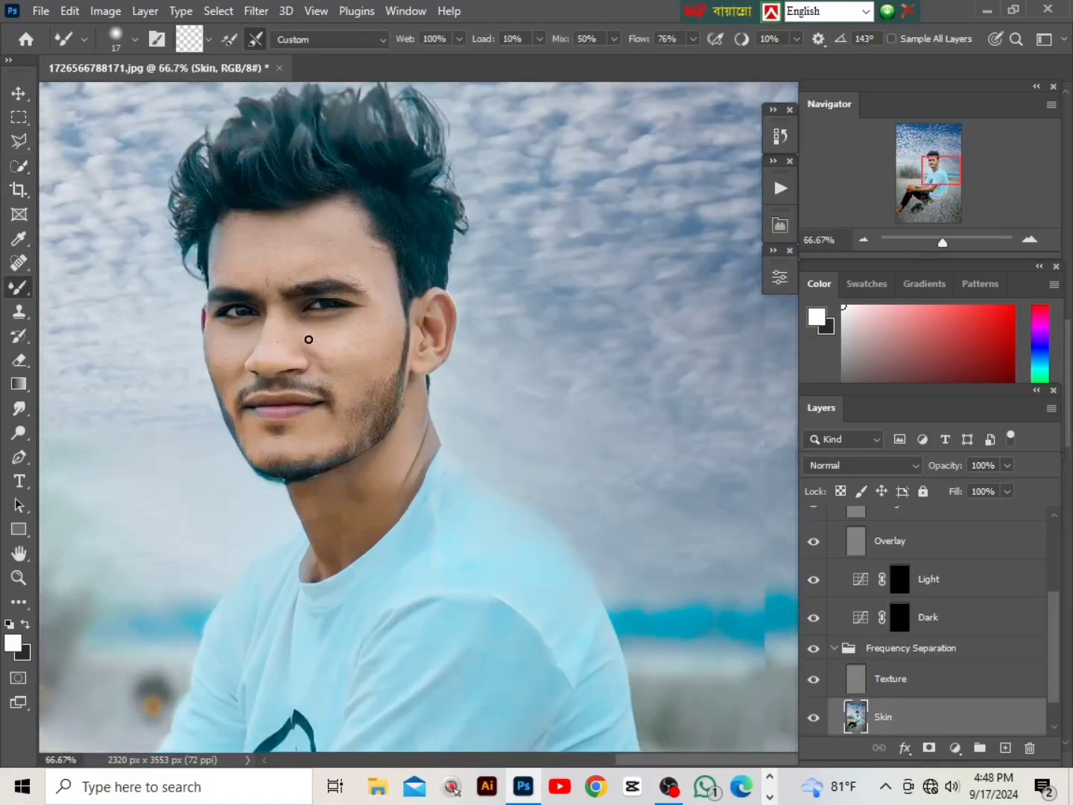
right_click(306, 338)
click(441, 386)
key(ctrl+plus)
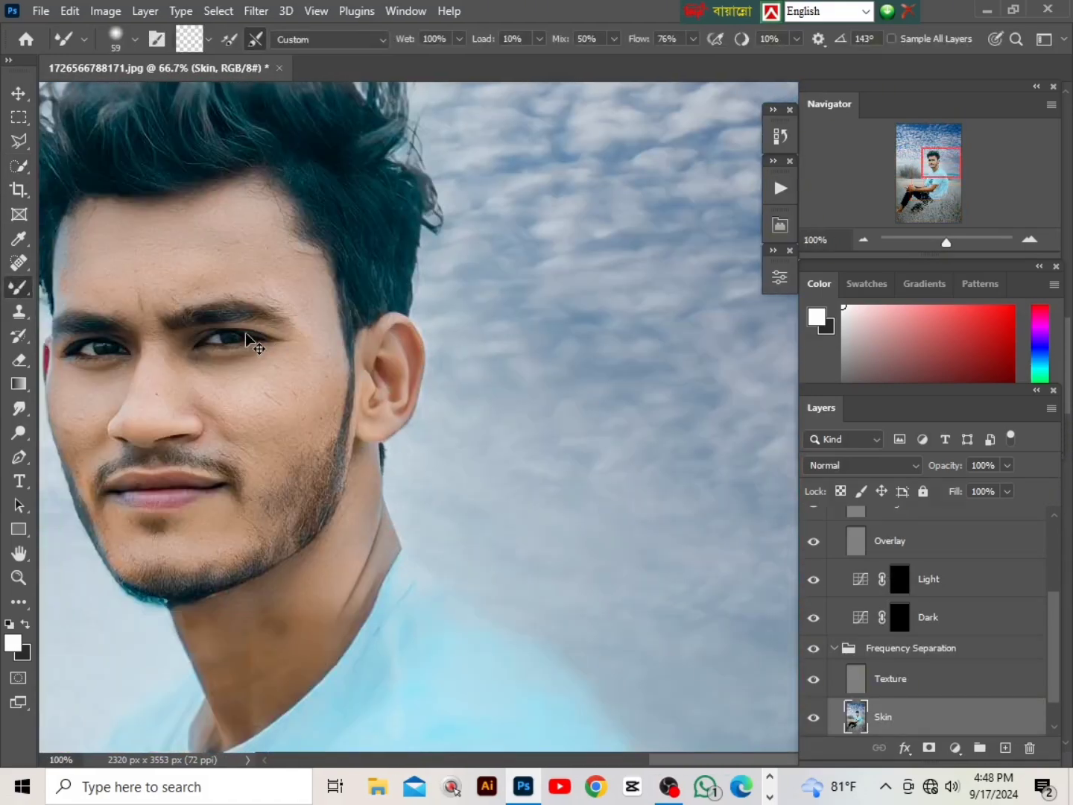
Step: Adjust the Mixer Brush size to 58 px for the man's face
scroll(257, 343, left, 2)
key(ctrl+minus)
scroll(326, 365, left, 2)
scroll(350, 378, up, 2)
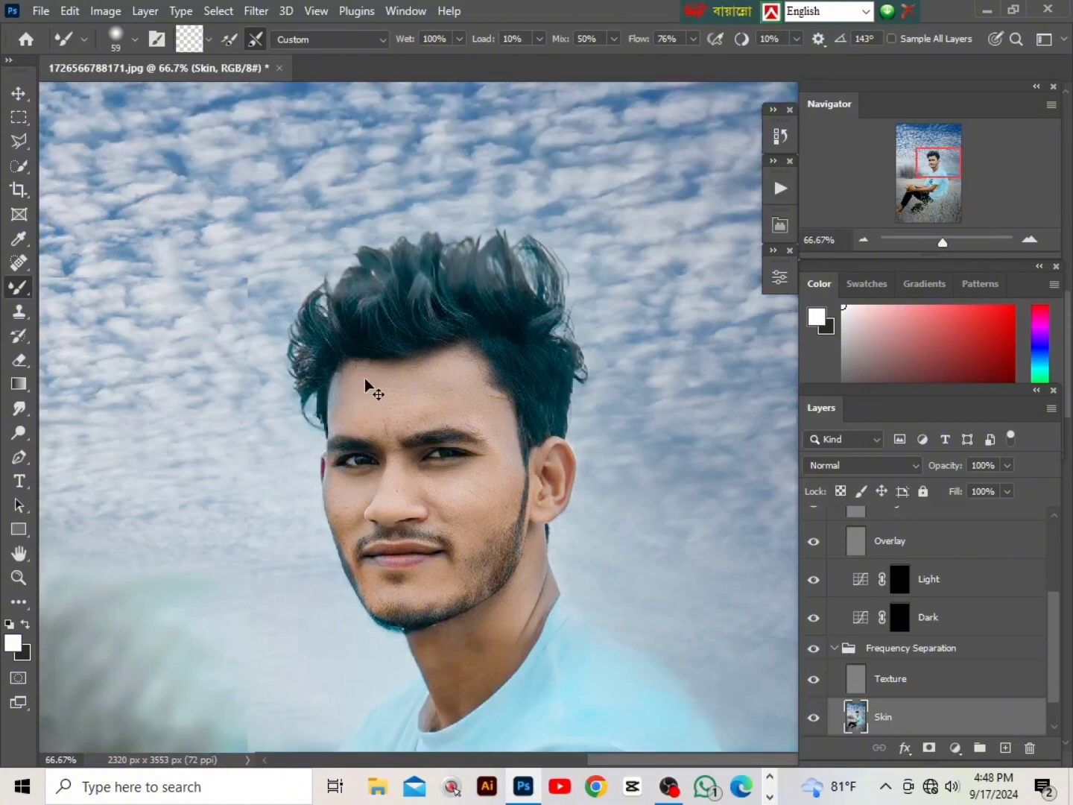
key(ctrl+plus)
scroll(357, 358, down, 2)
right_click(345, 333)
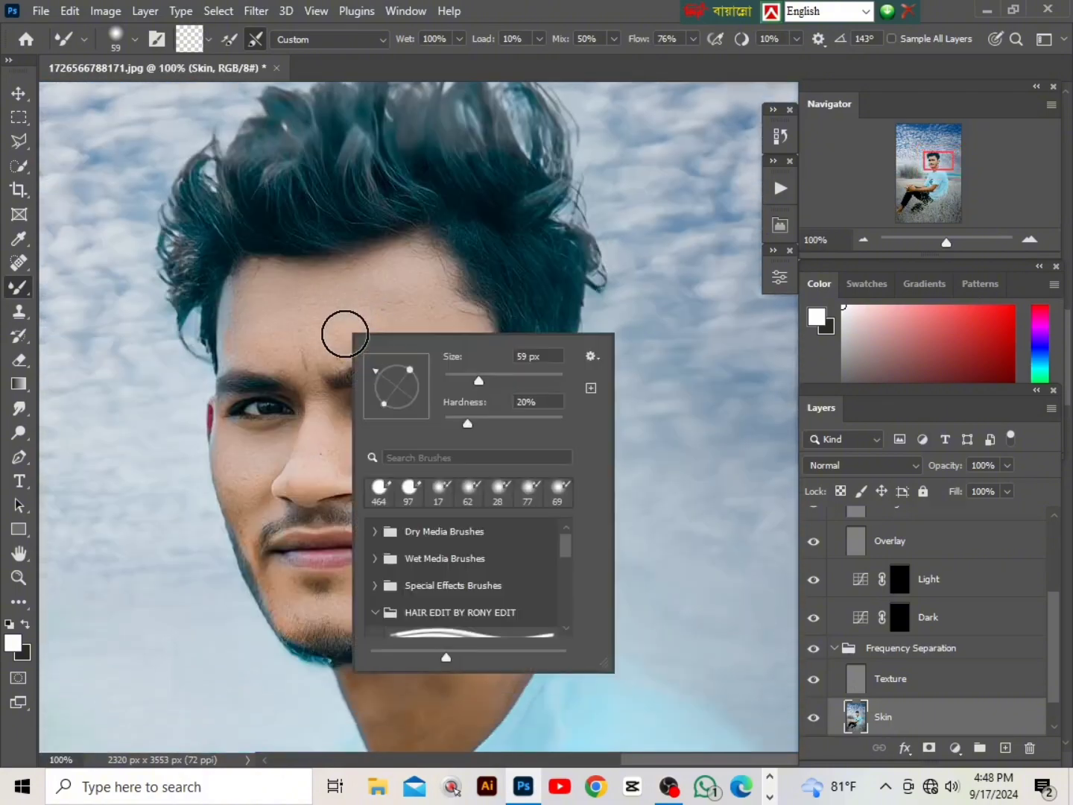
click(493, 377)
click(240, 321)
right_click(407, 309)
click(540, 356)
key(Return)
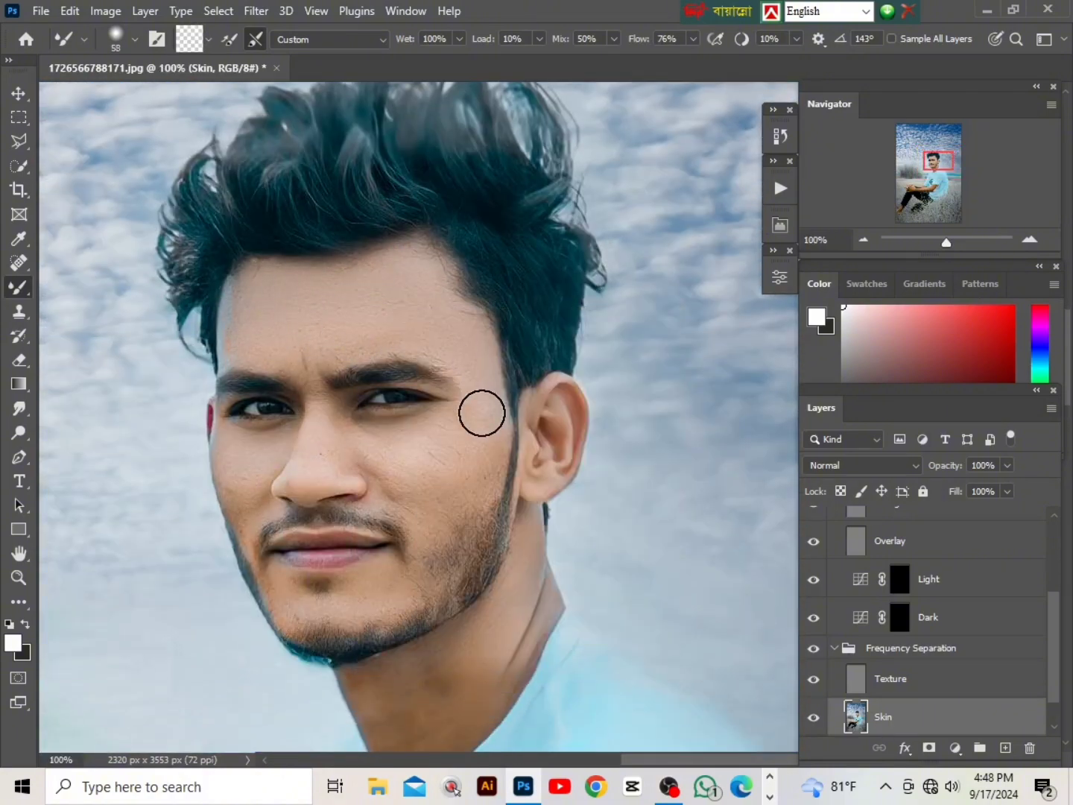
Step: Show the black-and-white Group 1 check layers over the face and reduce the Mixer Brush size to 48 px
scroll(824, 570, up, 3)
click(813, 518)
key(ctrl+plus)
key(ctrl+minus)
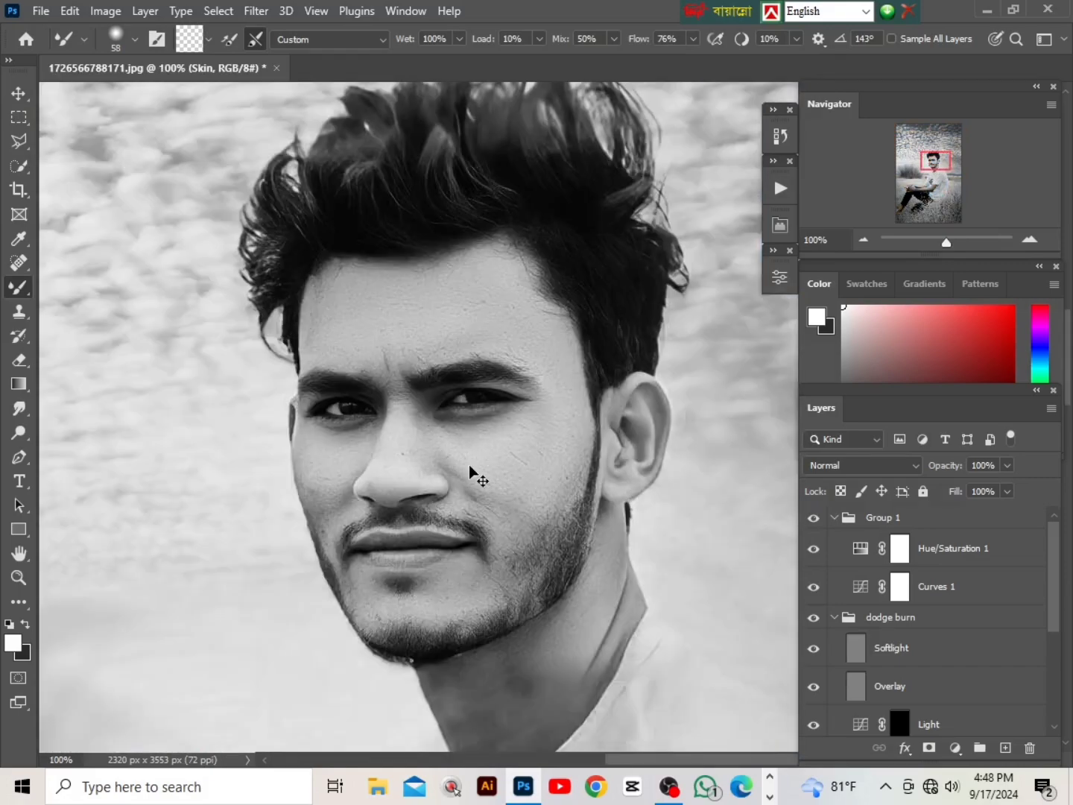
key(ctrl+plus)
scroll(514, 496, down, 2)
right_click(536, 384)
click(658, 419)
key(Return)
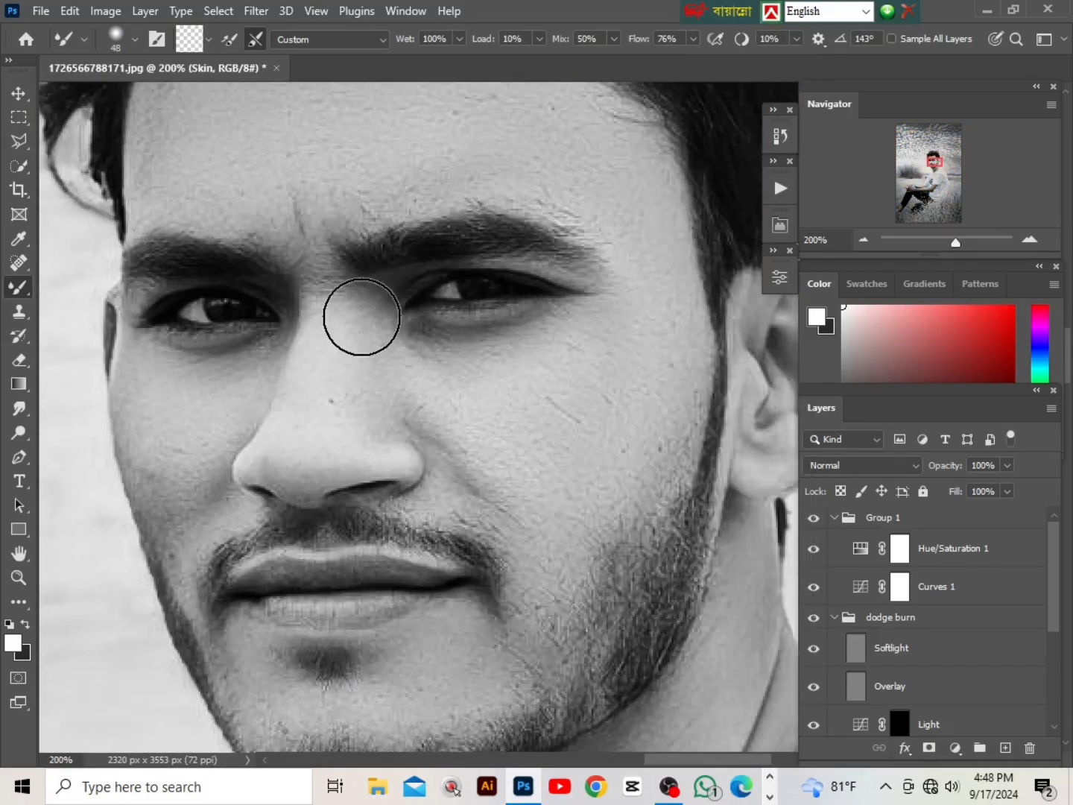
Step: Try a 31 px Mixer Brush on the face, and change its size to 50 px
right_click(361, 317)
click(451, 354)
key(Return)
key(ctrl+minus)
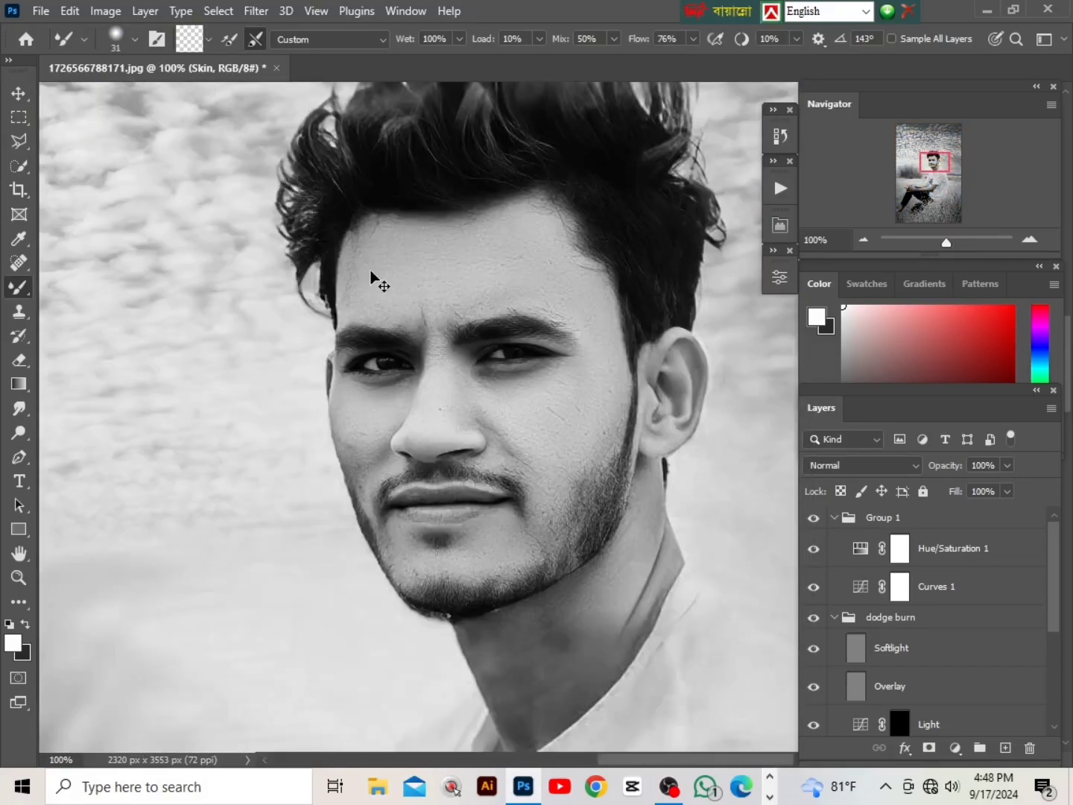
key(ctrl+plus)
key(ctrl+plus)
right_click(228, 384)
click(350, 430)
key(Return)
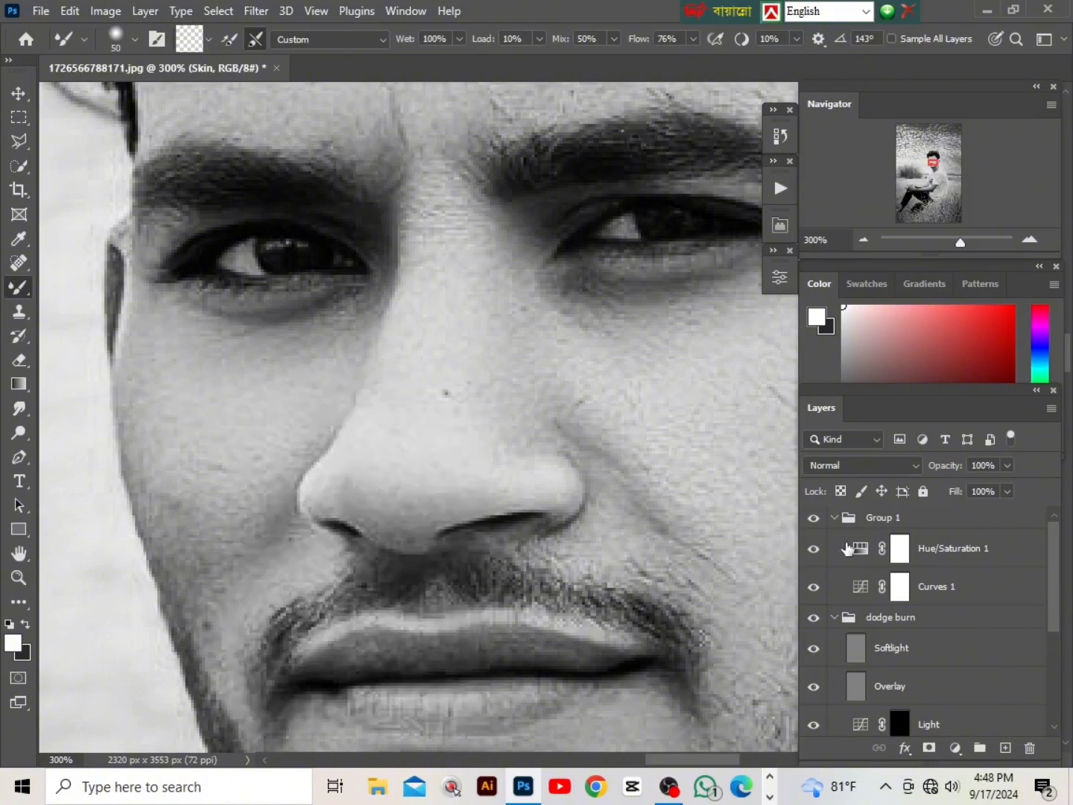
Step: Hide the black-and-white Group 1 and set the Mixer Brush size to 34 px for the lower face
click(813, 517)
right_click(256, 408)
click(351, 450)
key(Return)
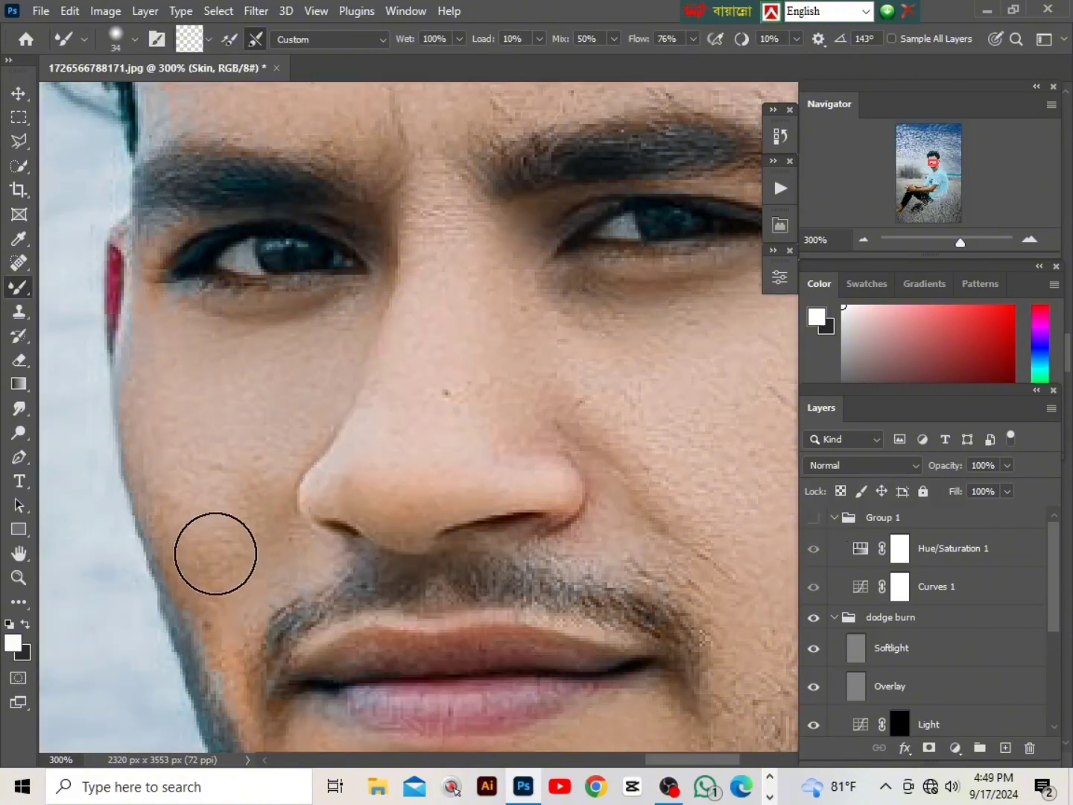
scroll(246, 414, down, 4)
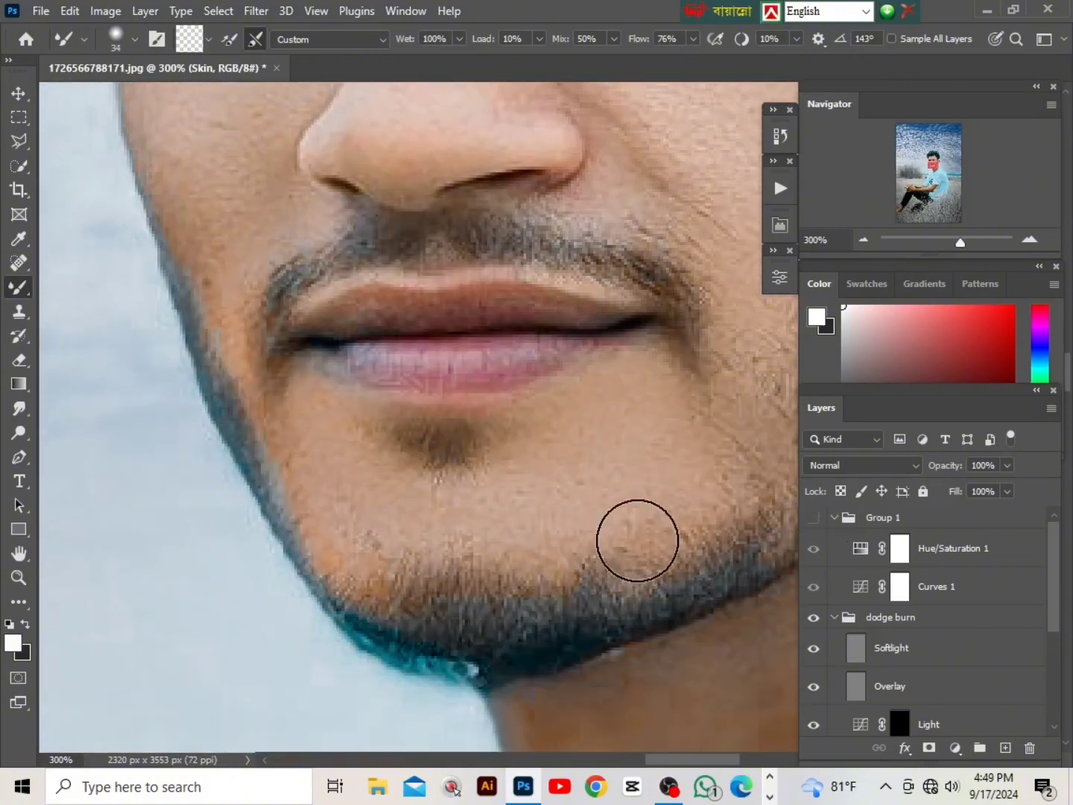
Step: Examine the smoothed skin around the mouth, cheek, eye and beard close up, and compare it with the whole face
key(ctrl+minus)
scroll(520, 470, right, 3)
key(ctrl+plus)
scroll(462, 379, up, 2)
scroll(551, 447, up, 3)
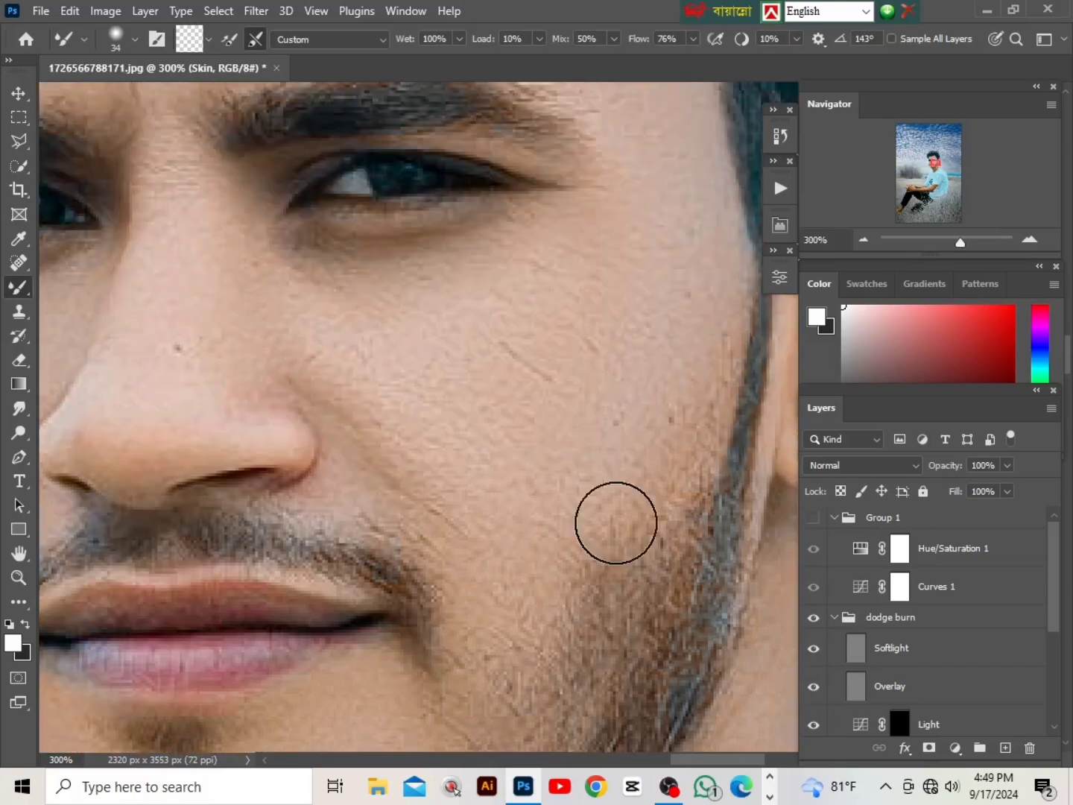
key(ctrl+minus)
key(ctrl+minus)
key(ctrl+minus)
scroll(556, 487, right, 3)
key(ctrl+plus)
key(ctrl+plus)
scroll(526, 424, down, 1)
key(ctrl+minus)
scroll(463, 460, down, 2)
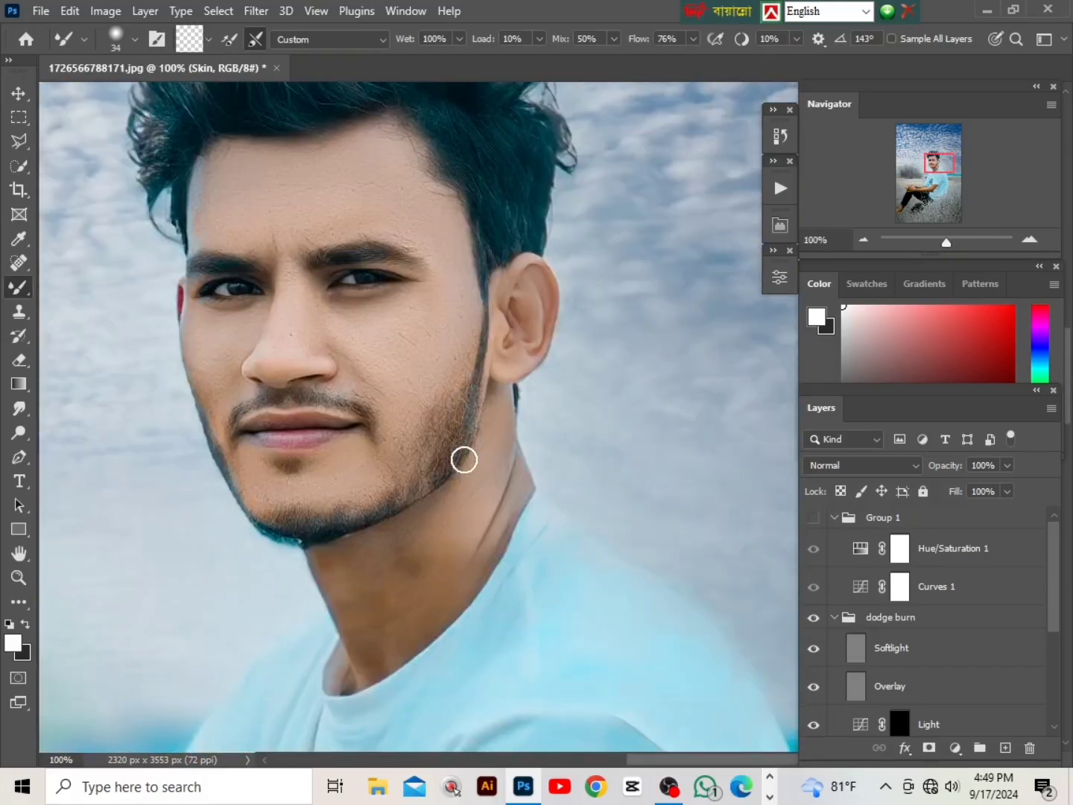
Step: Set the Mixer Brush size to 67 px and blend the uneven skin tones on the man's neck
scroll(463, 459, up, 1)
scroll(477, 373, down, 4)
scroll(481, 345, up, 1)
right_click(484, 330)
drag(607, 380, 625, 380)
key(Return)
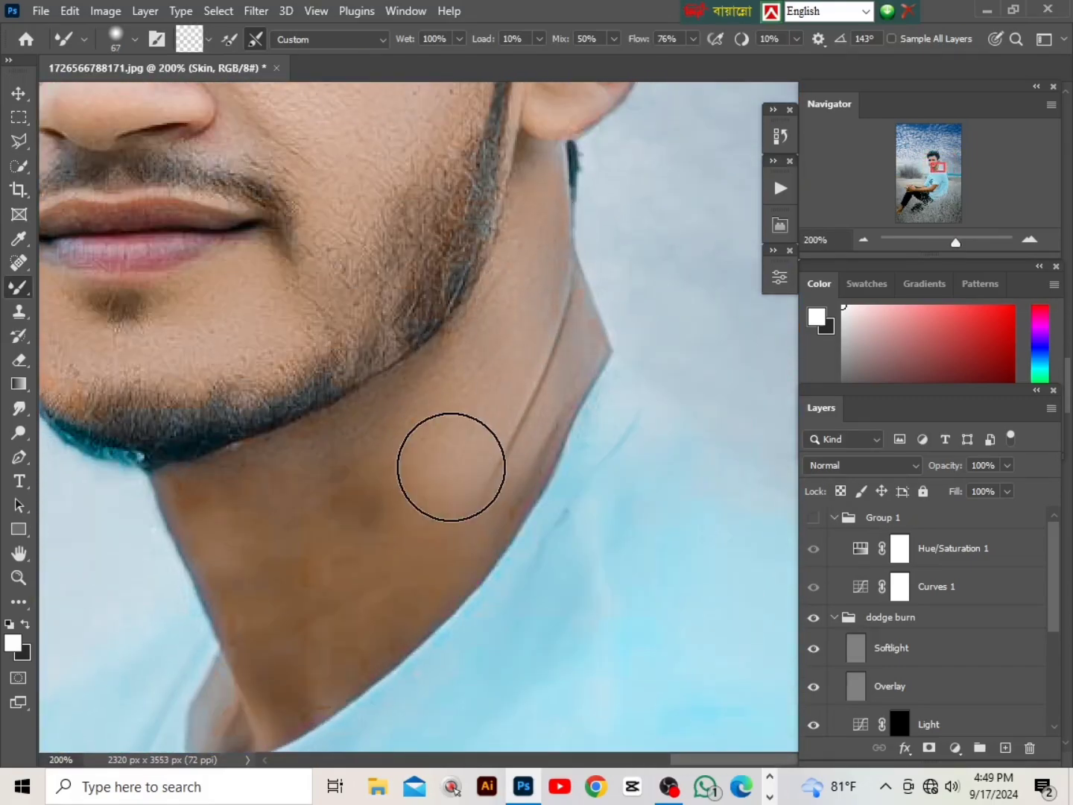
scroll(447, 470, down, 2)
mouse_move(340, 525)
mouse_down()
mouse_move(456, 362)
mouse_move(343, 441)
mouse_move(249, 459)
mouse_move(344, 386)
mouse_move(364, 481)
mouse_up()
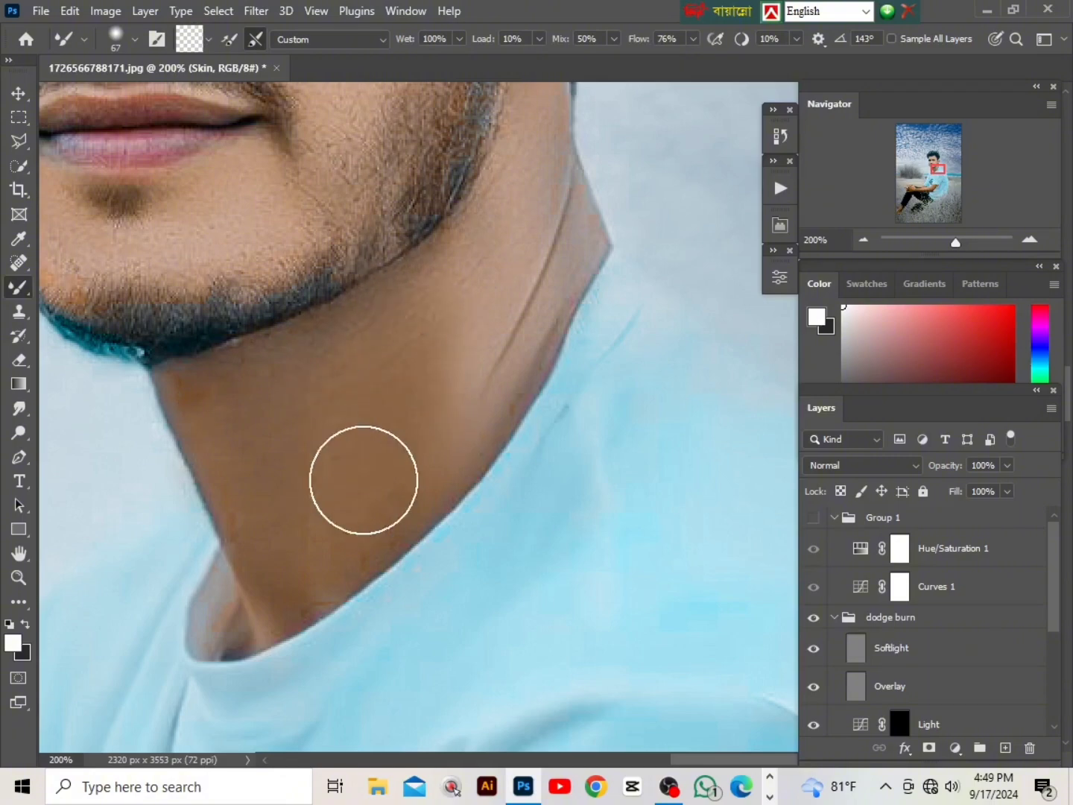
Step: Show the black-and-white Group 1 check layers over the arms and set the Mixer Brush size to 83 px
key(ctrl+minus)
key(ctrl+minus)
key(ctrl+minus)
scroll(447, 447, down, 5)
key(ctrl+plus)
key(ctrl+plus)
click(812, 518)
scroll(491, 485, up, 1)
right_click(488, 485)
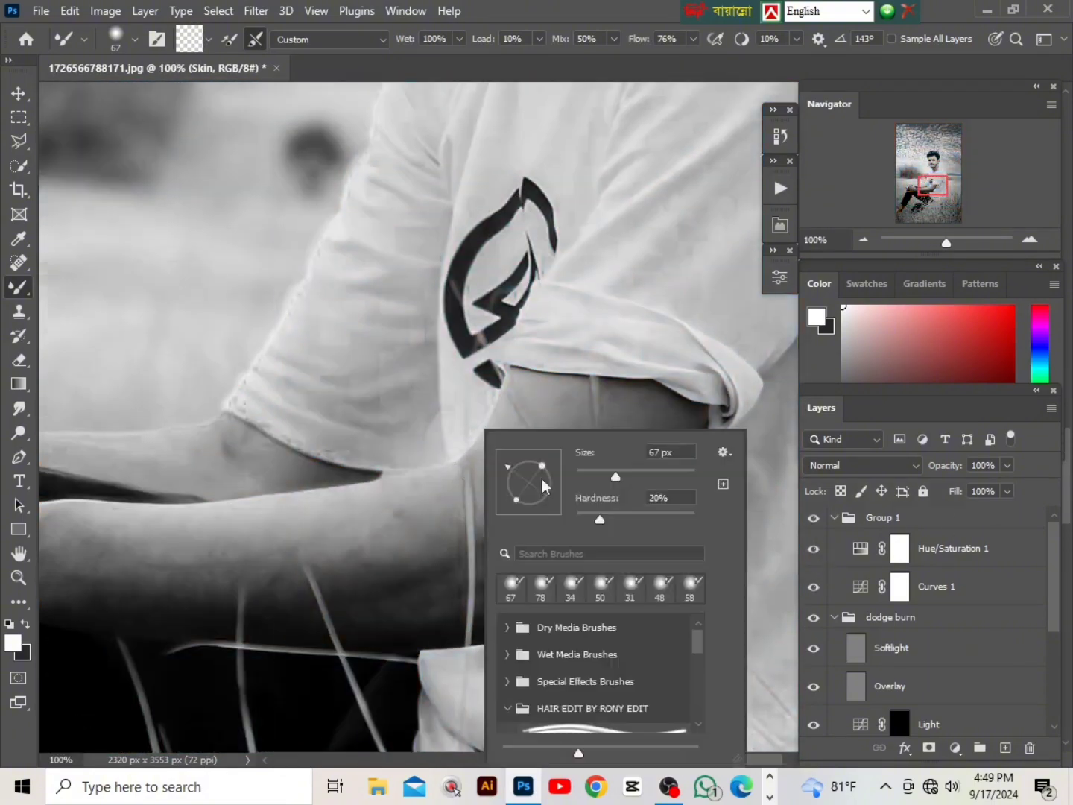
drag(623, 476, 615, 475)
key(Return)
Step: Blend the uneven skin tones along the forearm and elbow with the Mixer Brush on the Skin layer
key(ctrl+minus)
key(ctrl+plus)
key(ctrl+plus)
drag(479, 620, 518, 677)
key(ctrl+minus)
key(ctrl+minus)
scroll(421, 423, left, 2)
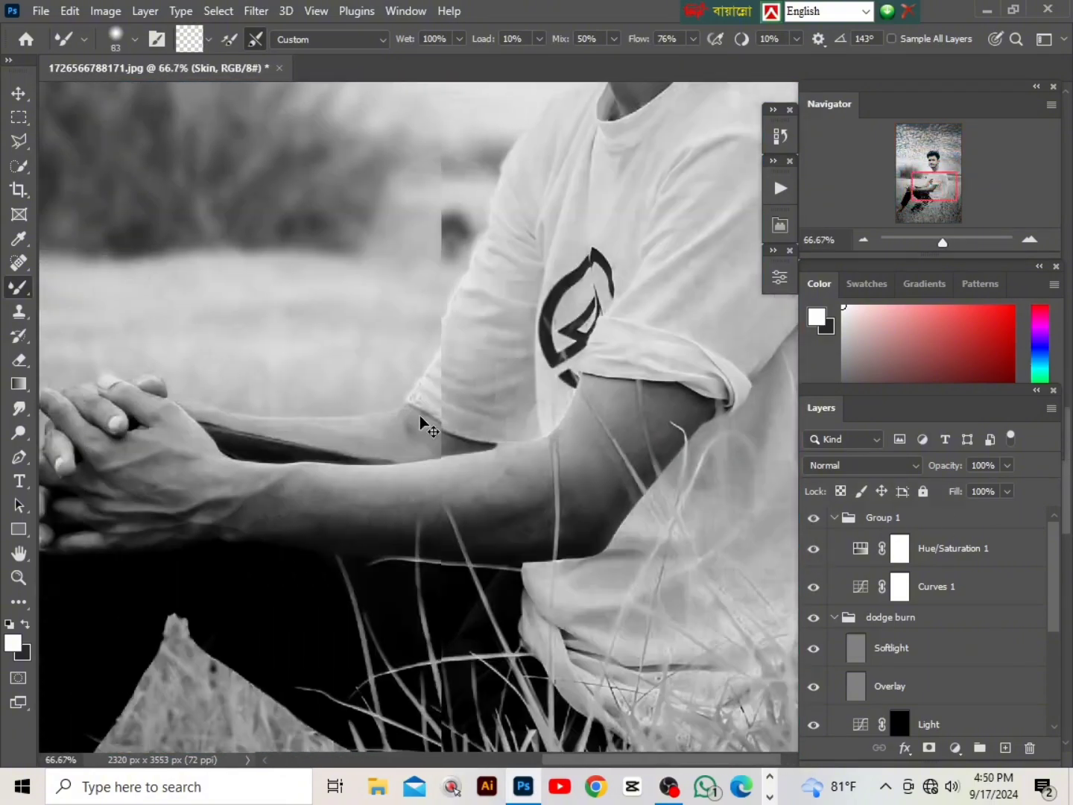
key(ctrl+plus)
mouse_move(444, 537)
mouse_down()
mouse_move(312, 570)
mouse_move(591, 577)
mouse_up()
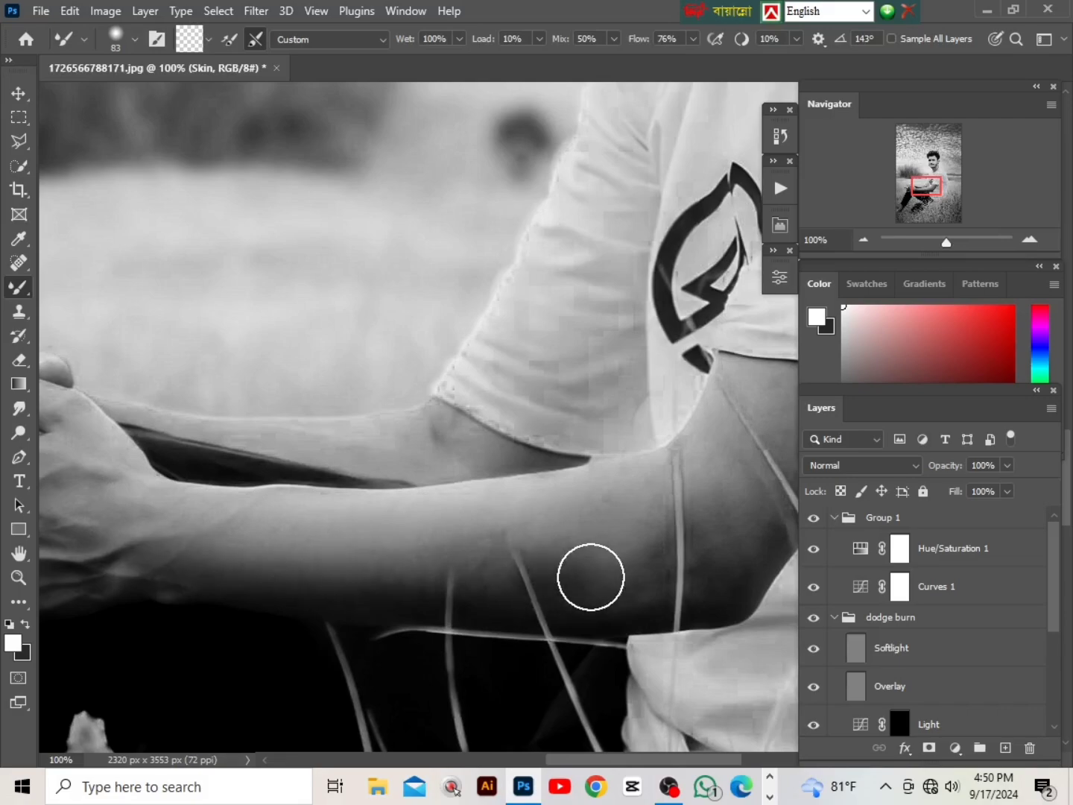
scroll(473, 550, left, 5)
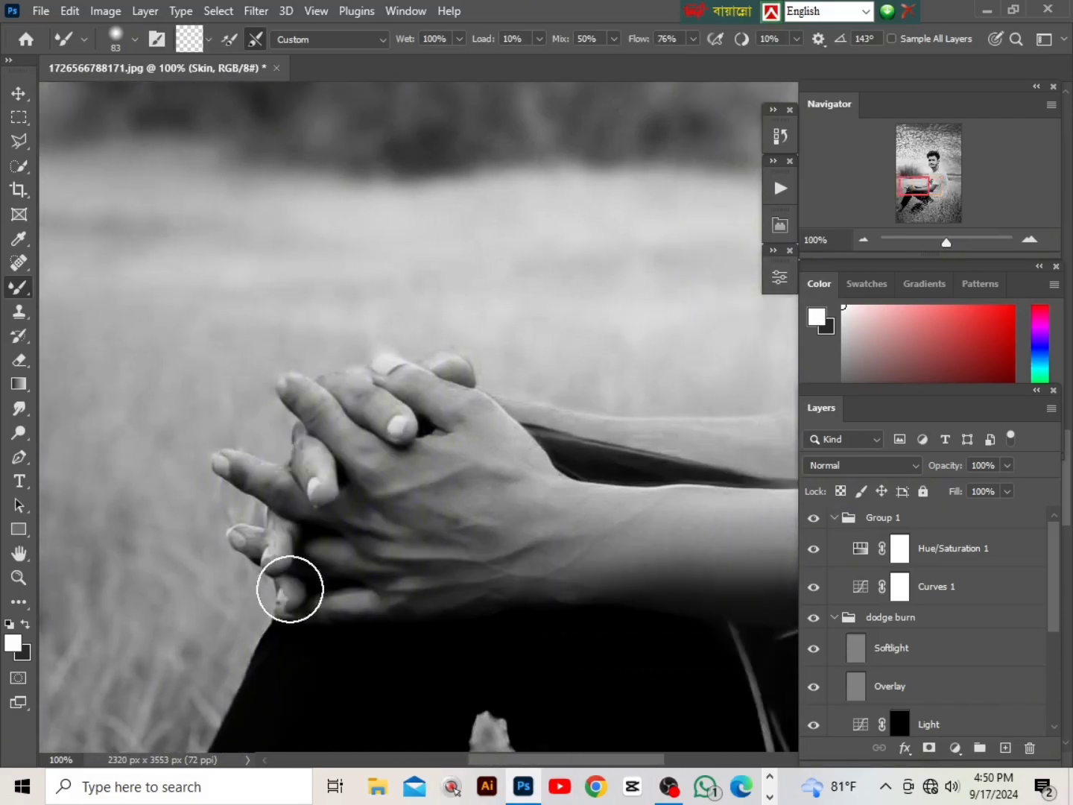
scroll(478, 523, right, 5)
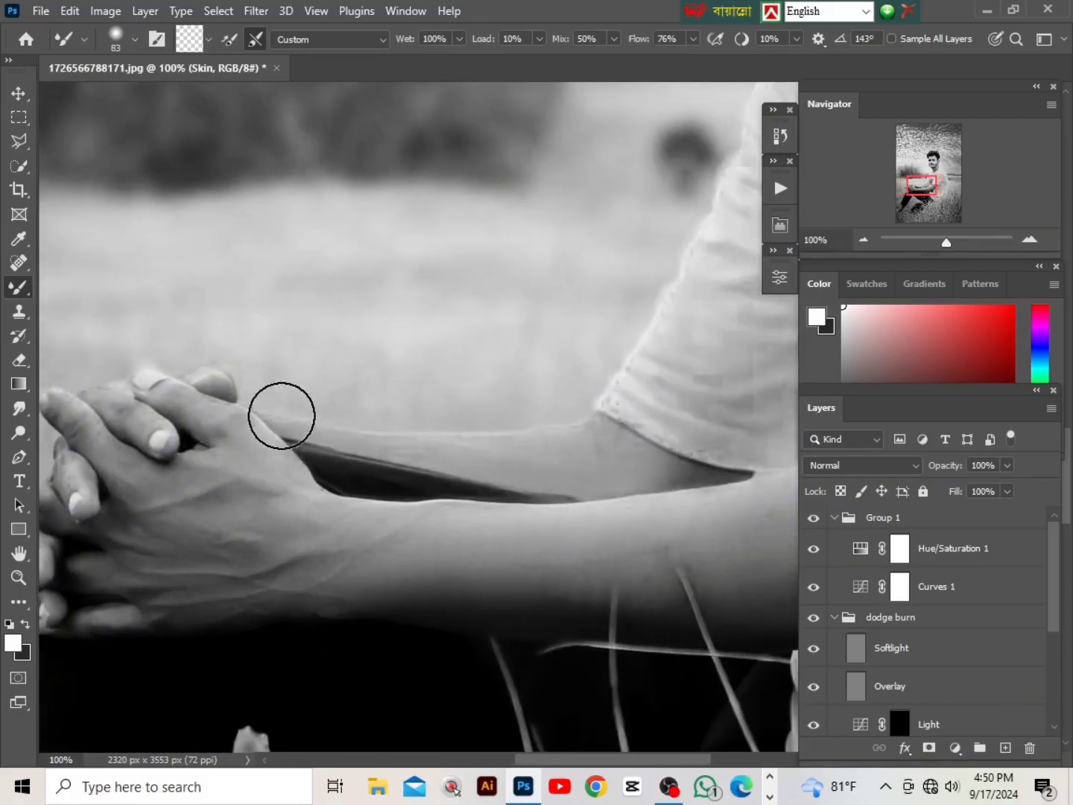
Step: Hide the black-and-white Group 1 and set the Mixer Brush size to 102 px for the lower leg and foot
key(ctrl+minus)
key(ctrl+minus)
key(ctrl+minus)
click(813, 518)
scroll(371, 574, up, 2)
alt+right_click(443, 568)
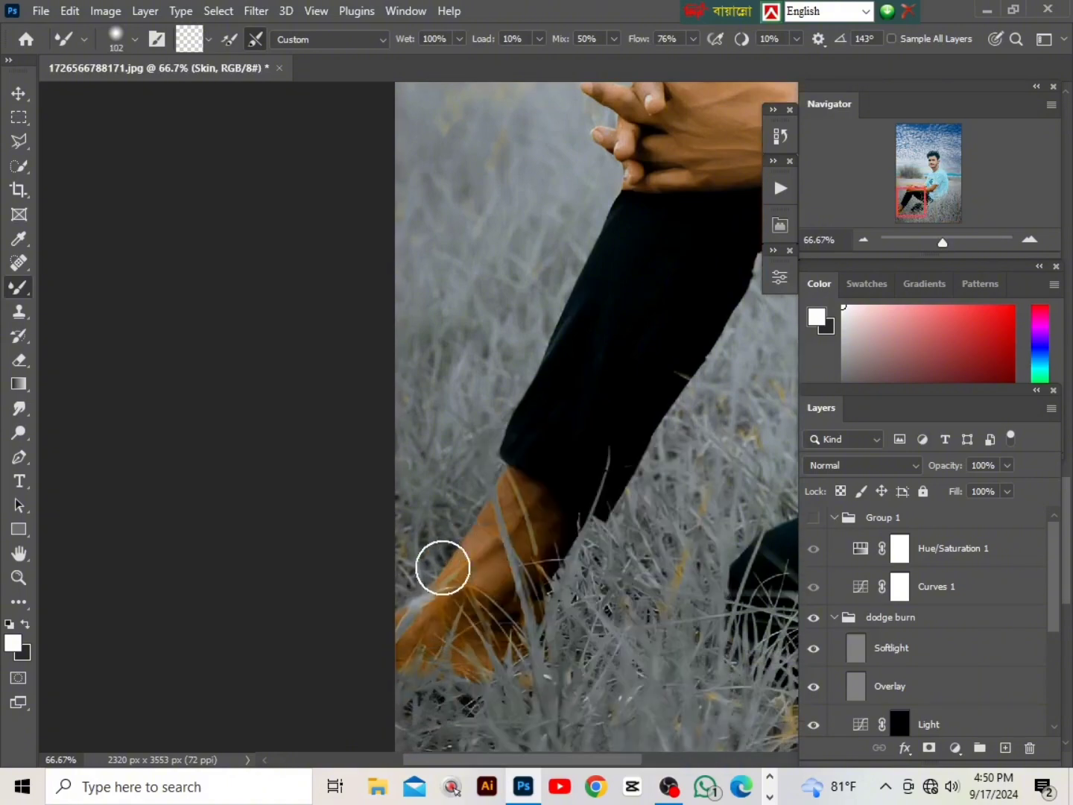
scroll(525, 589, down, 2)
scroll(514, 538, up, 2)
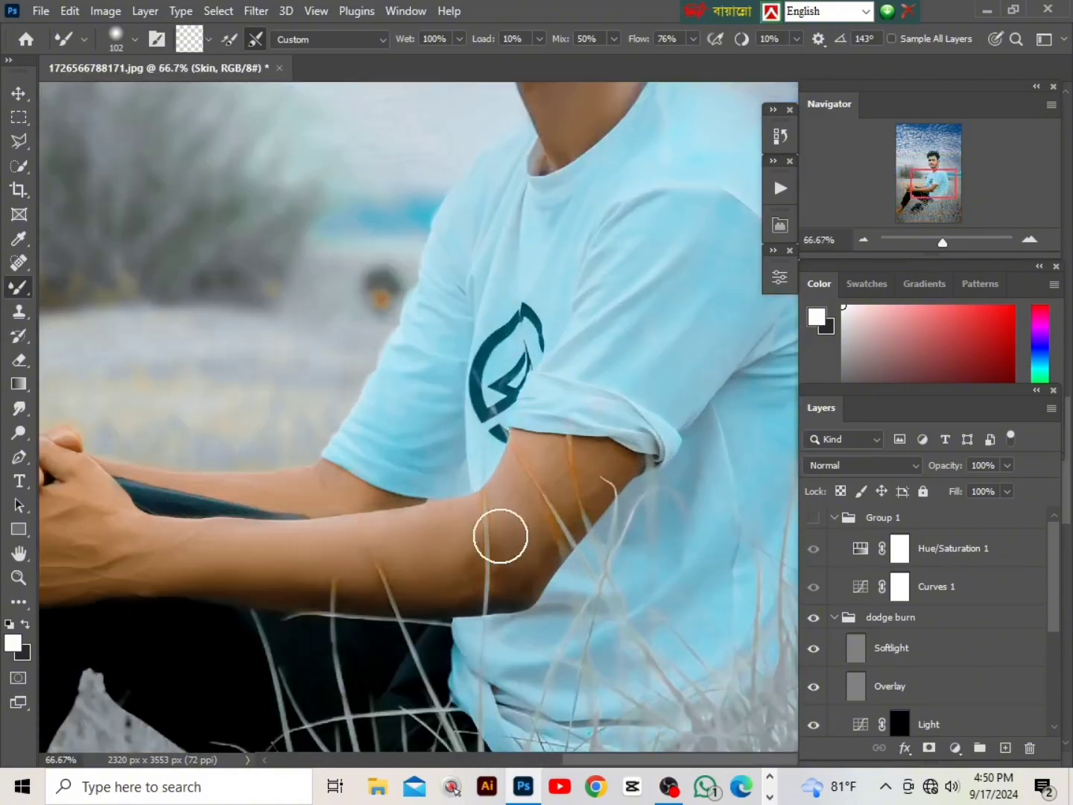
Step: Merge the visible dodge burn and Frequency Separation groups into the Background, keeping the hidden Group 1 separate
scroll(500, 552, down, 3)
scroll(904, 686, down, 3)
right_click(920, 689)
click(779, 577)
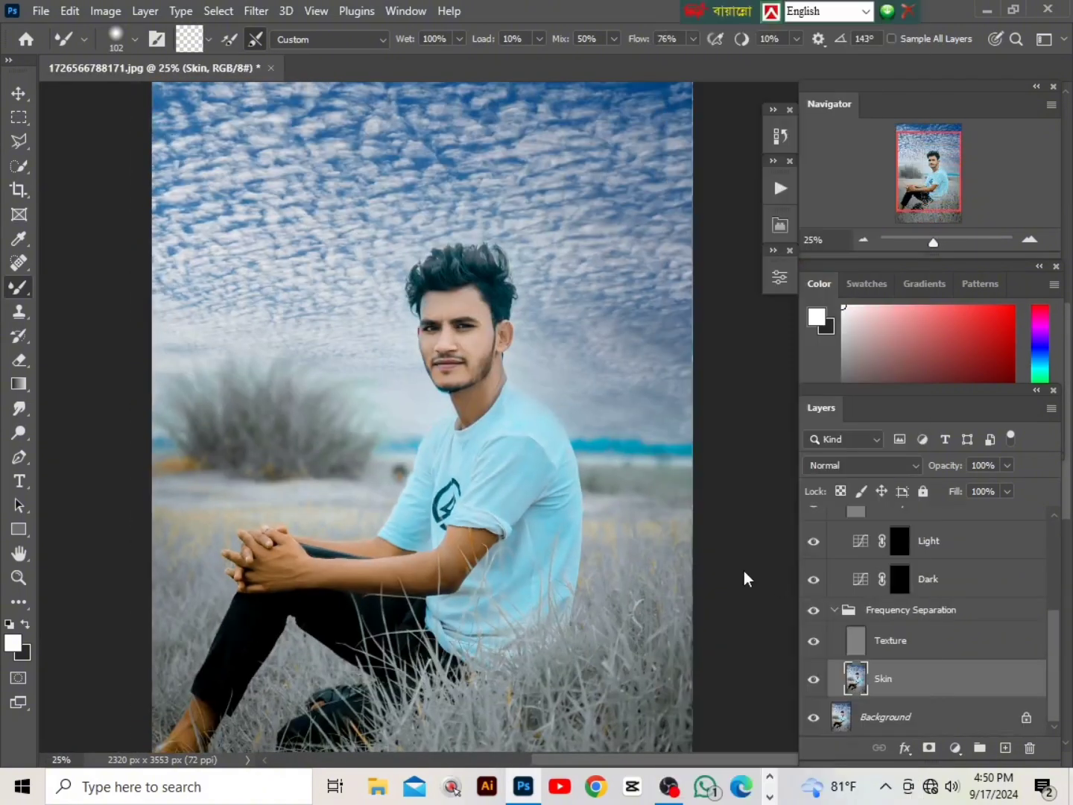
scroll(607, 559, right, 2)
scroll(611, 558, right, 2)
scroll(611, 558, down, 1)
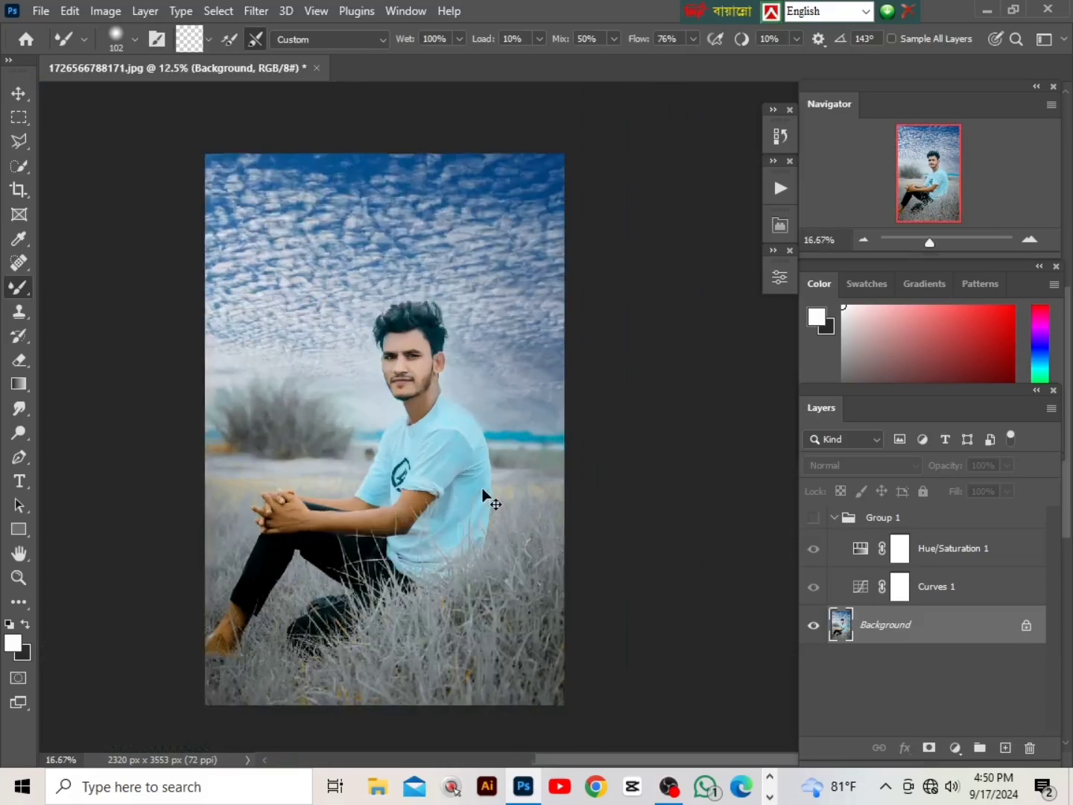
scroll(481, 497, up, 1)
scroll(480, 497, down, 2)
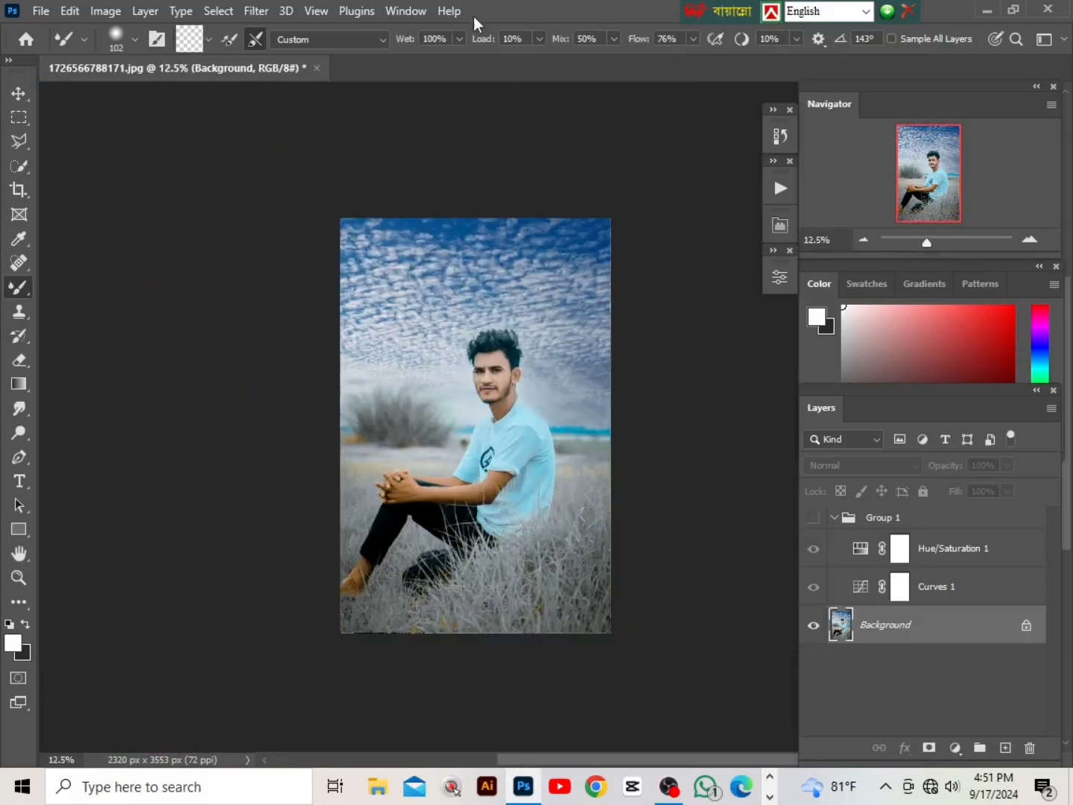
Step: Place the White New Logo image from the desktop's LOGO folder into the portrait document
double_click(496, 19)
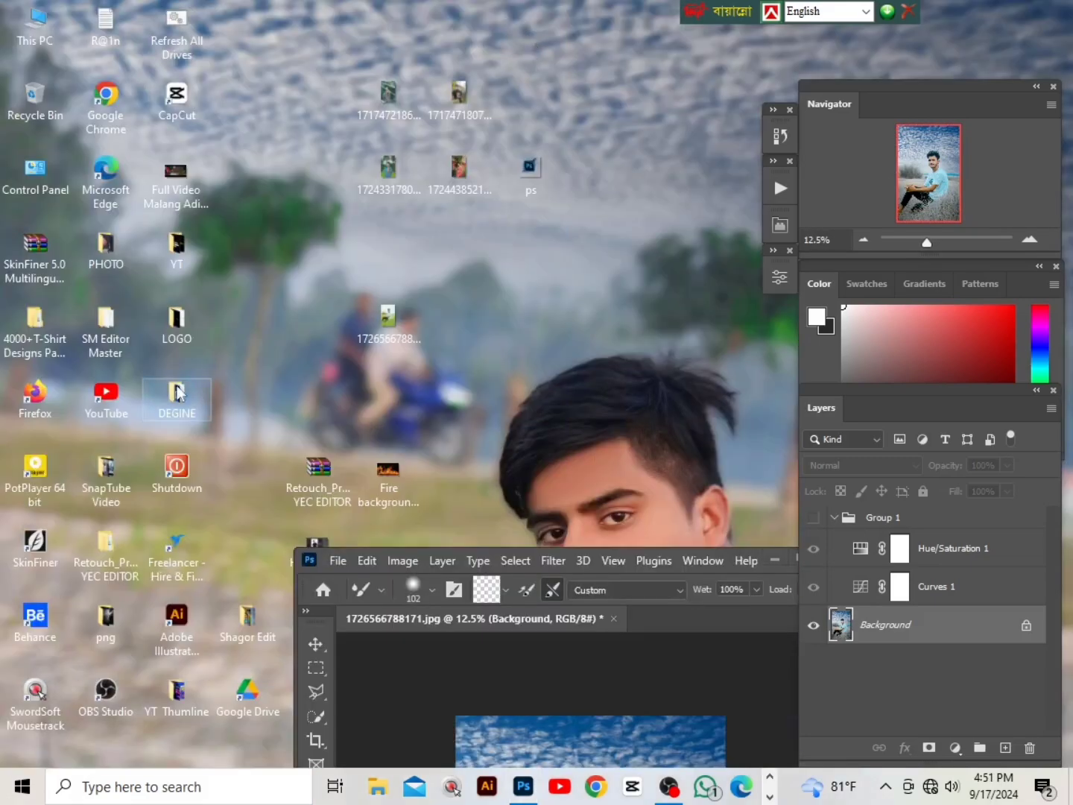
double_click(178, 392)
click(638, 26)
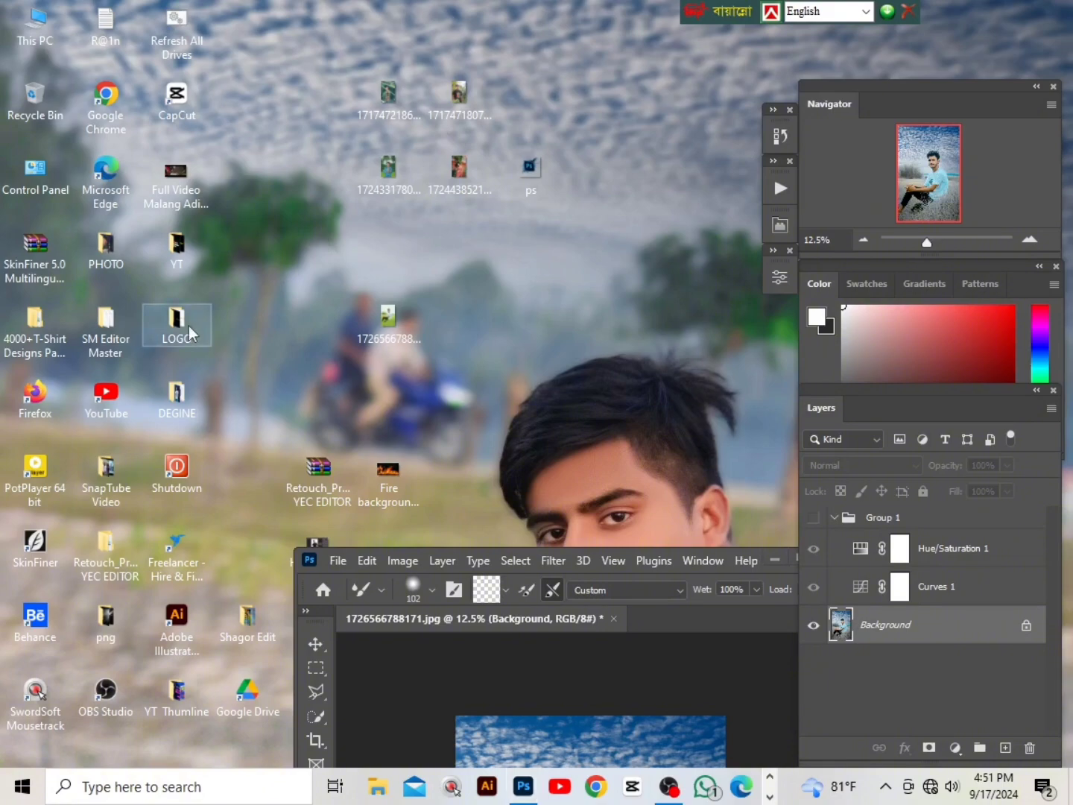
double_click(179, 326)
scroll(527, 336, down, 3)
drag(565, 453, 614, 697)
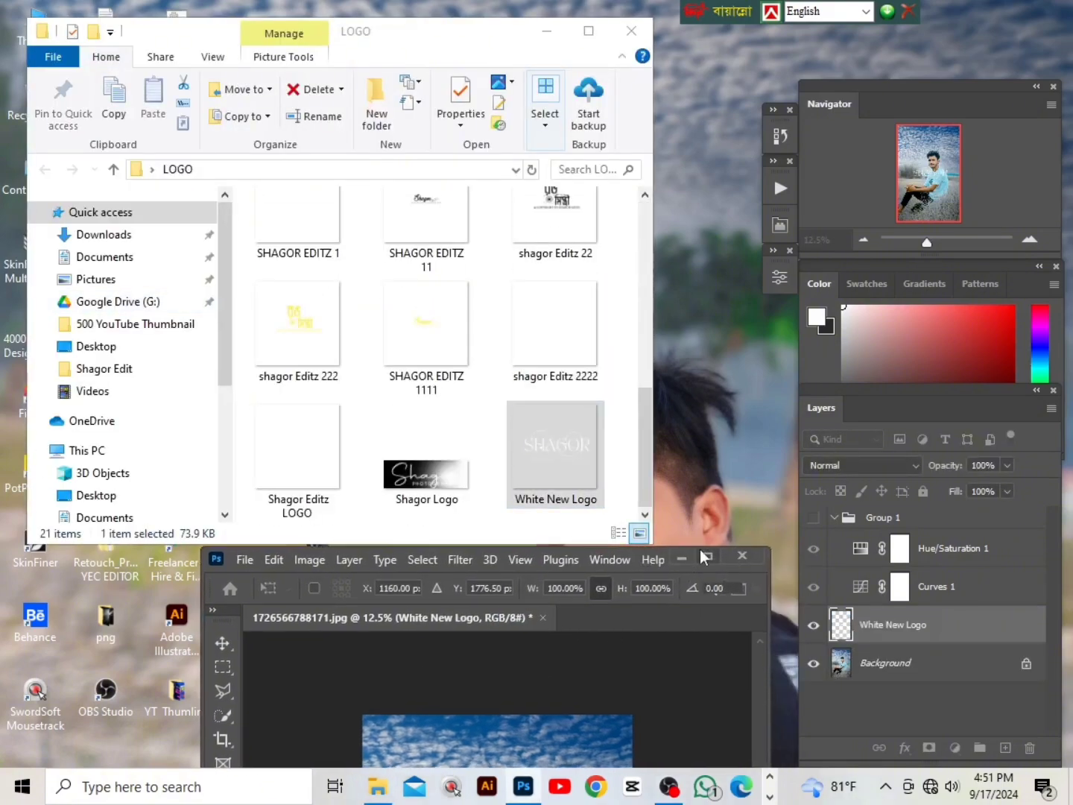
double_click(730, 551)
Step: Scale the placed logo to about 43% and move it to the upper-left corner of the photo's sky
scroll(538, 572, up, 1)
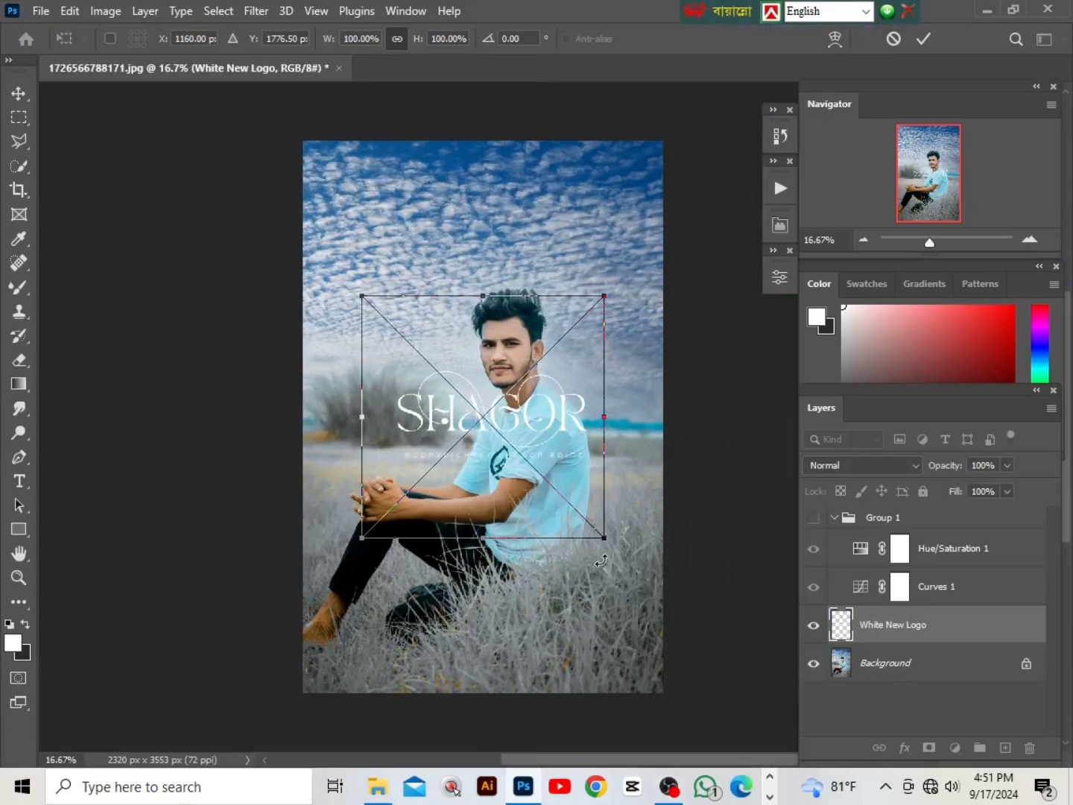
scroll(600, 560, up, 1)
scroll(600, 560, down, 2)
scroll(601, 560, up, 1)
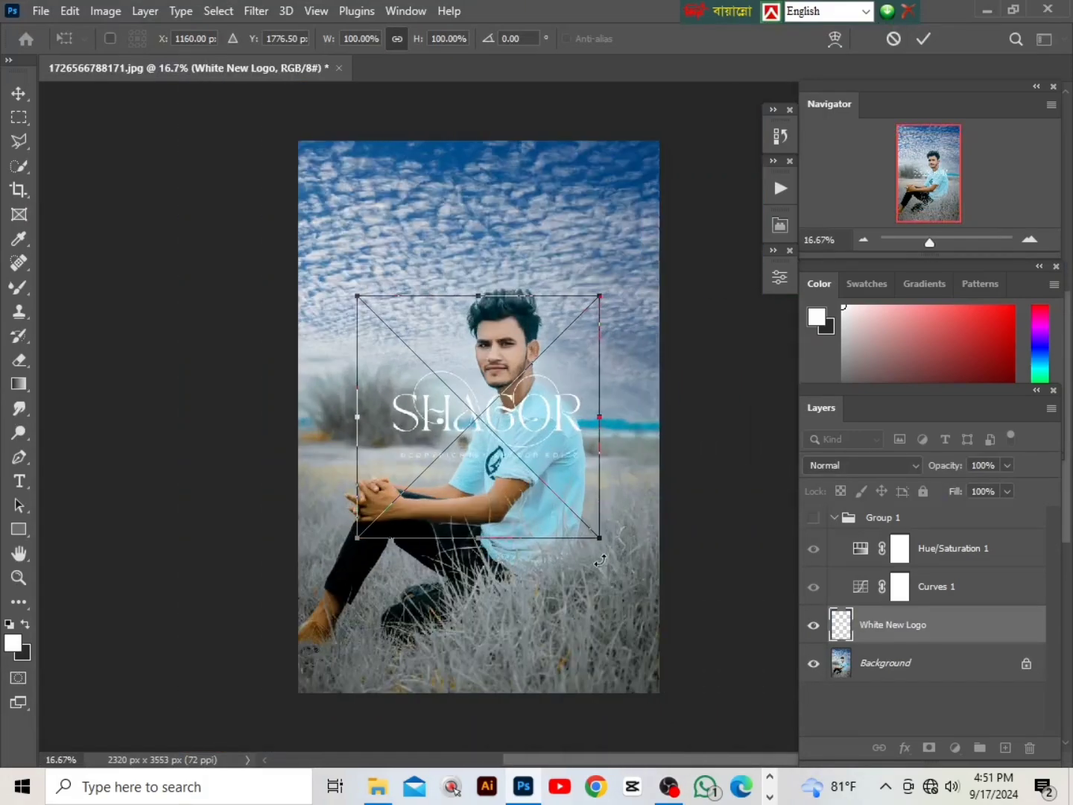
drag(585, 516, 462, 395)
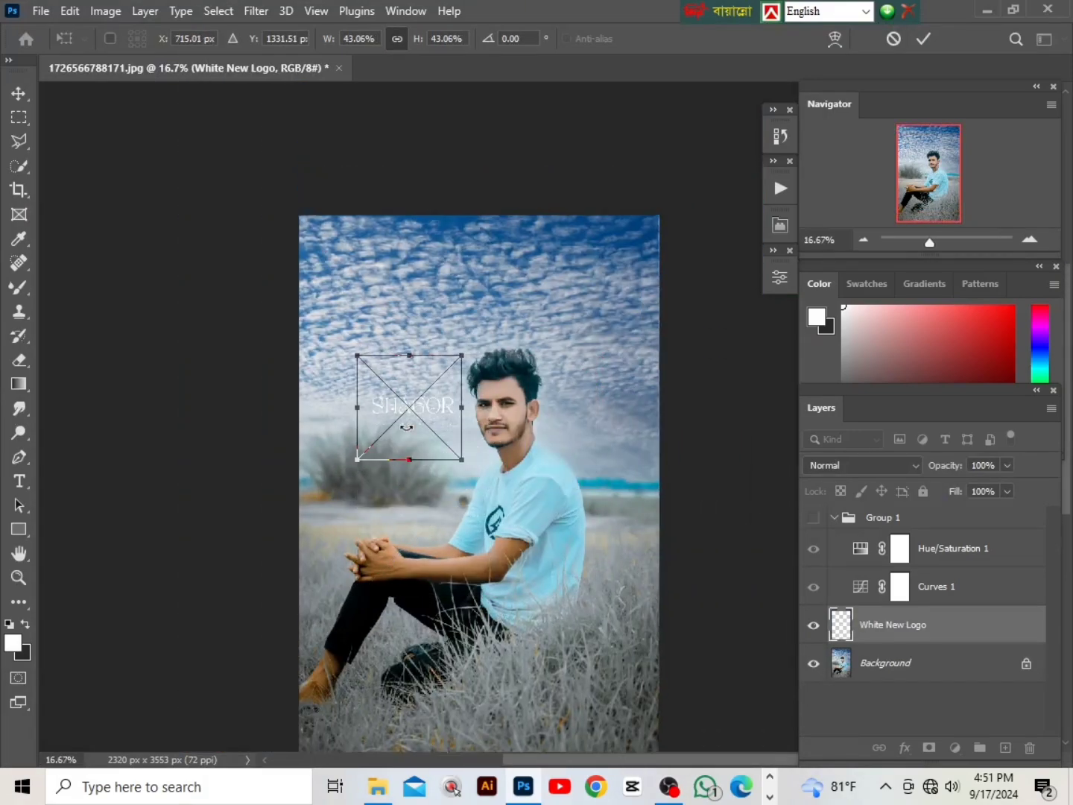
scroll(434, 460, up, 1)
drag(486, 496, 397, 233)
scroll(400, 339, up, 2)
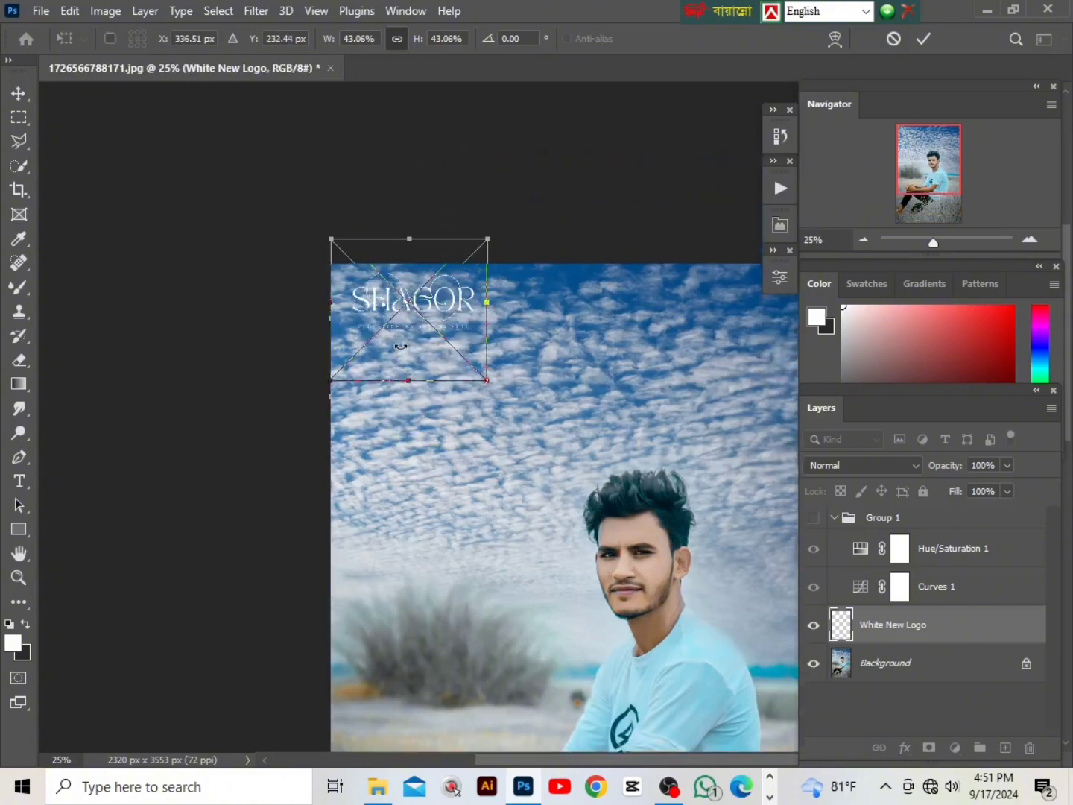
Step: Shrink the logo to about 18%, fit it tightly into the photo's upper-left corner, and apply the transform
scroll(456, 431, up, 1)
scroll(488, 429, left, 2)
drag(526, 388, 352, 258)
scroll(503, 443, up, 1)
scroll(504, 443, up, 3)
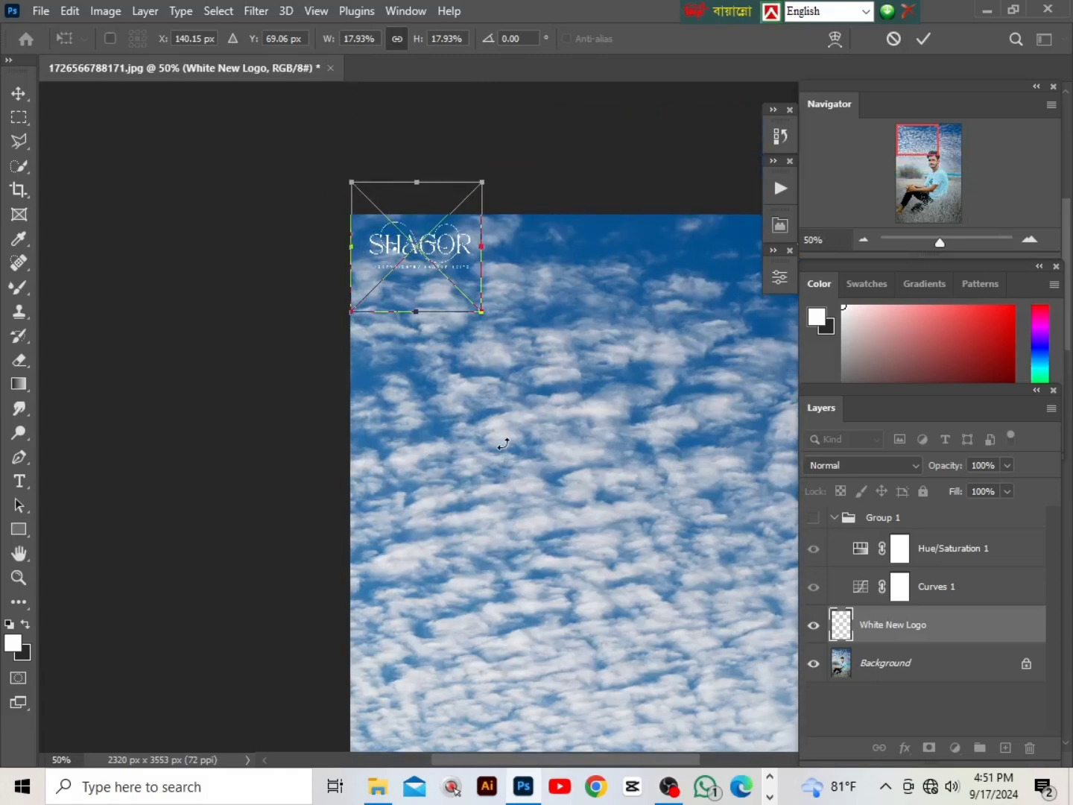
scroll(490, 450, up, 1)
scroll(477, 440, up, 3)
drag(370, 347, 360, 350)
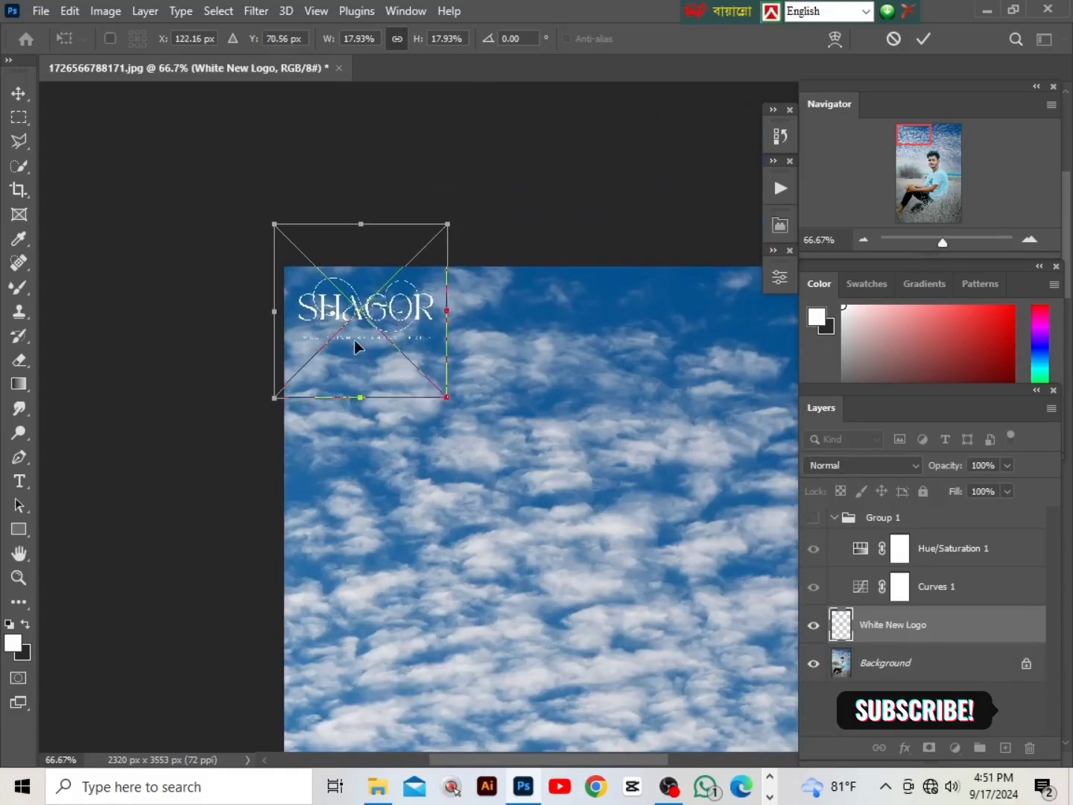
key(Return)
Step: Move the White New Logo layer with Free Transform to the upper-right area of the photo's sky
scroll(426, 390, right, 2)
key(ctrl+minus)
key(ctrl+minus)
key(ctrl+0)
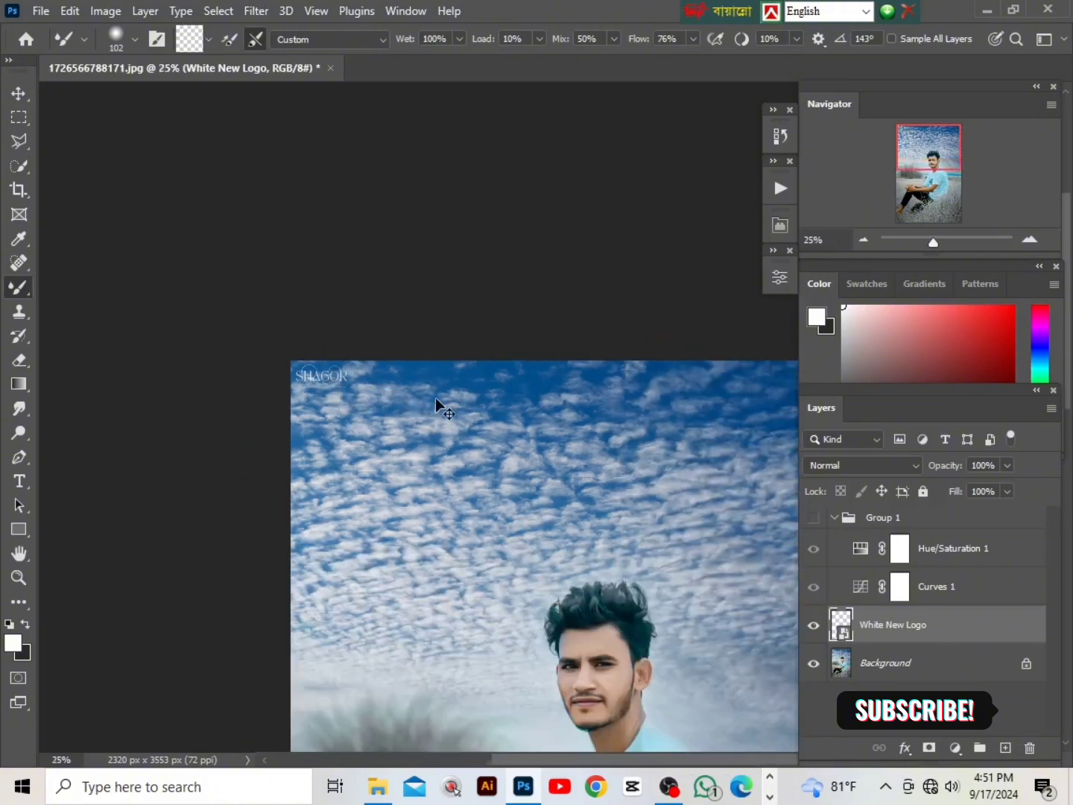
scroll(422, 409, right, 2)
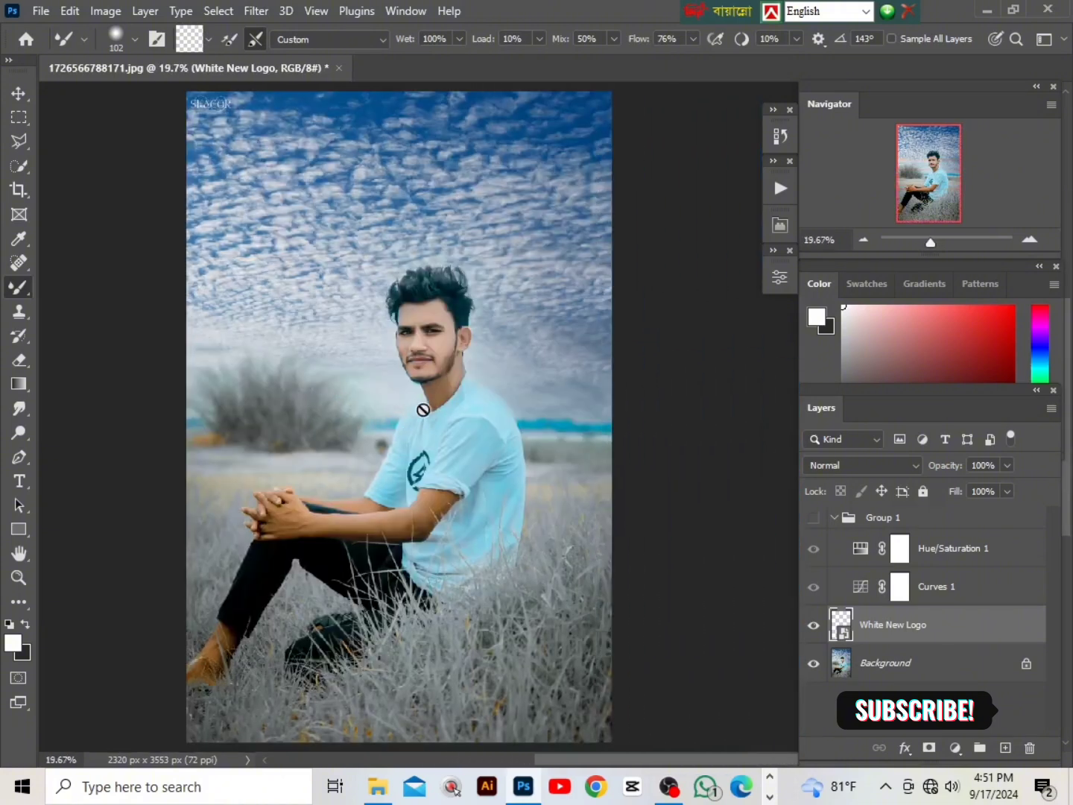
scroll(424, 410, up, 2)
key(ctrl+t)
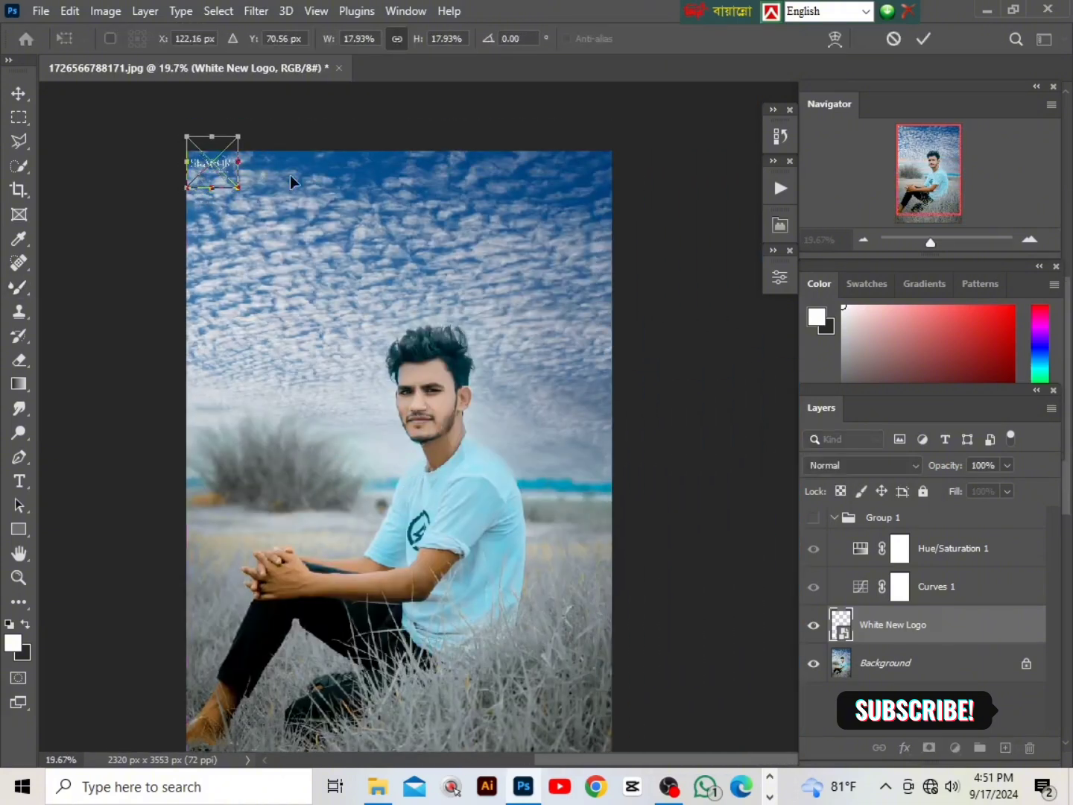
drag(567, 176, 572, 177)
scroll(562, 371, up, 3)
key(ctrl+plus)
key(ctrl+plus)
key(ctrl+plus)
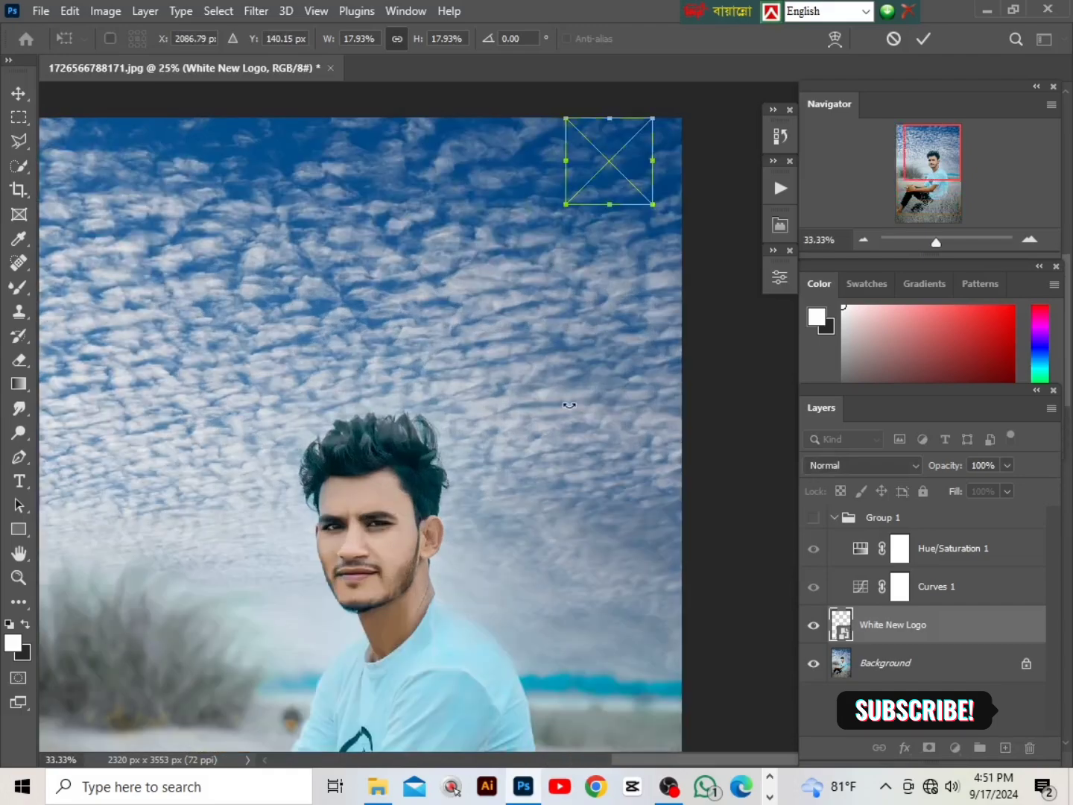
Step: Enlarge the logo to about 20%, fit it into the photo's upper-right corner, and apply the transform
scroll(531, 448, right, 3)
scroll(541, 441, up, 5)
key(ctrl+plus)
scroll(522, 444, right, 3)
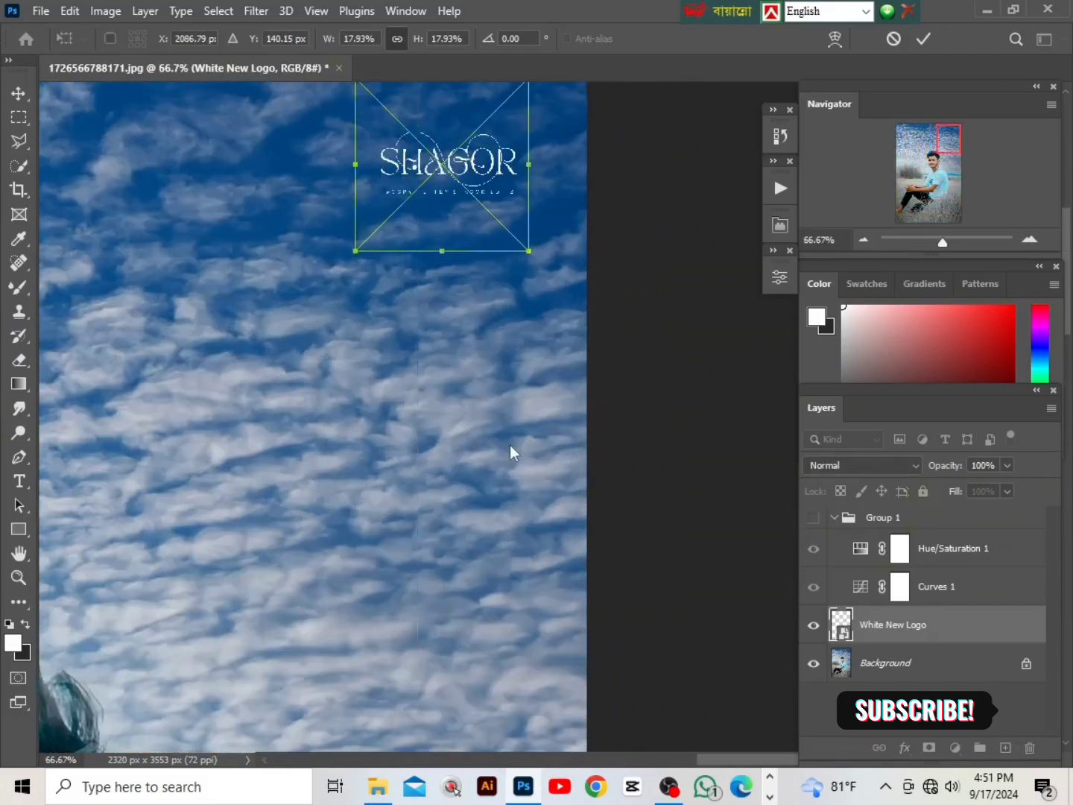
scroll(510, 444, left, 1)
scroll(510, 445, up, 2)
drag(556, 327, 544, 282)
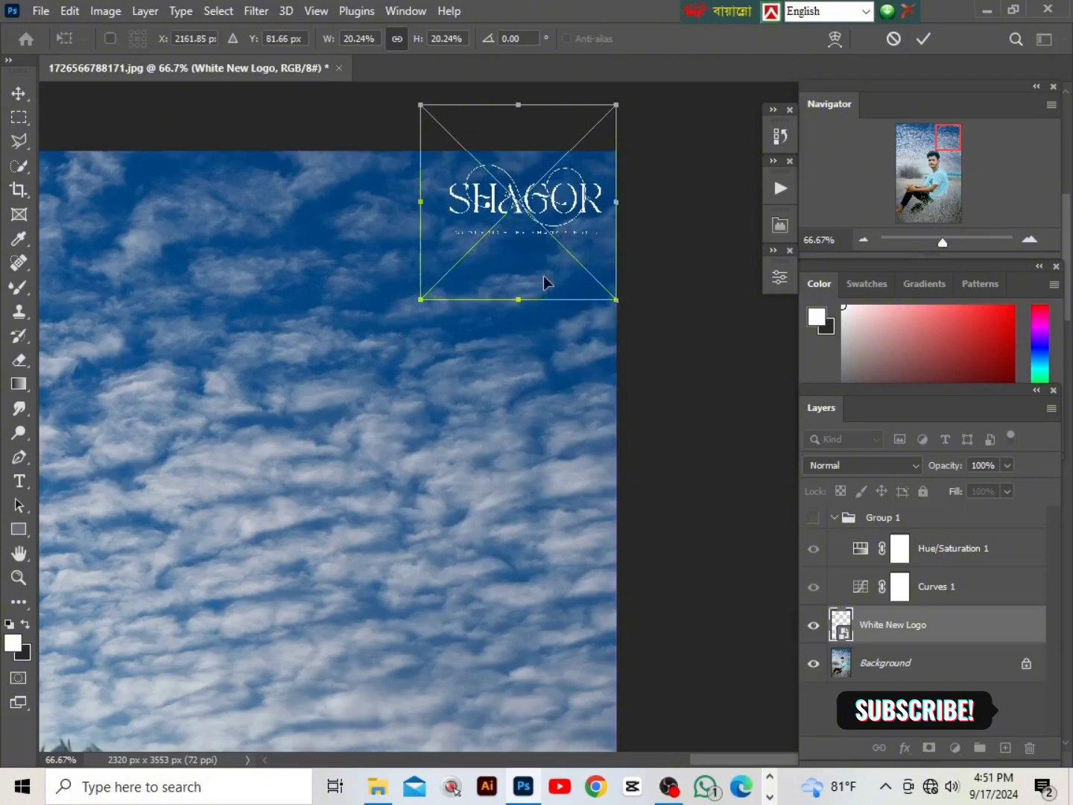
key(Return)
key(ctrl+0)
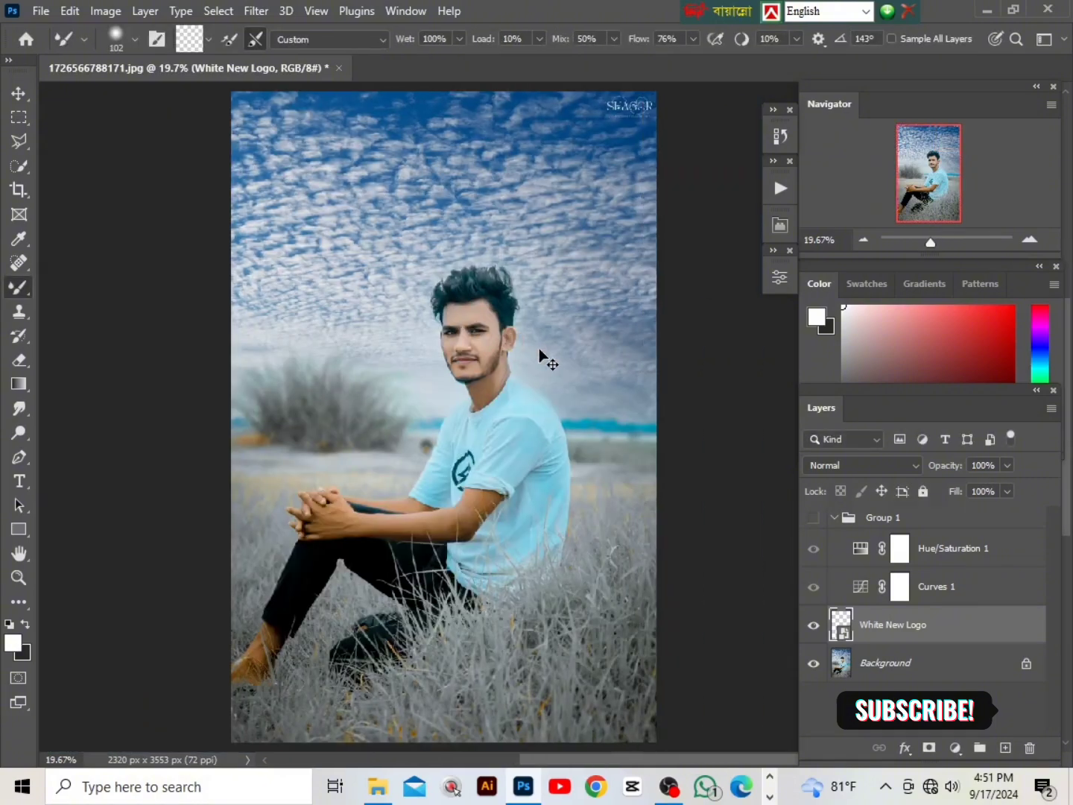
Step: Examine the retouched face and hair close up, and check the logo's placement in the sky
key(ctrl+plus)
key(ctrl+plus)
key(ctrl+plus)
key(ctrl+plus)
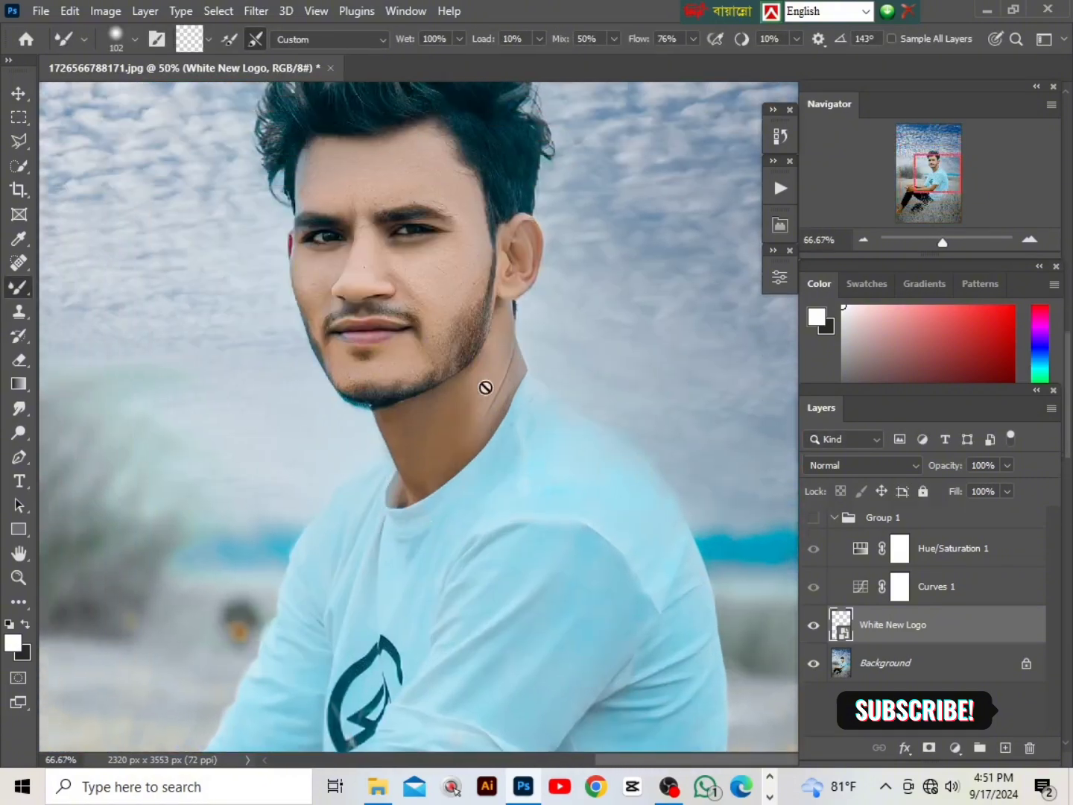
scroll(485, 387, up, 3)
scroll(484, 386, left, 4)
key(ctrl+plus)
key(ctrl+minus)
key(ctrl+minus)
key(ctrl+minus)
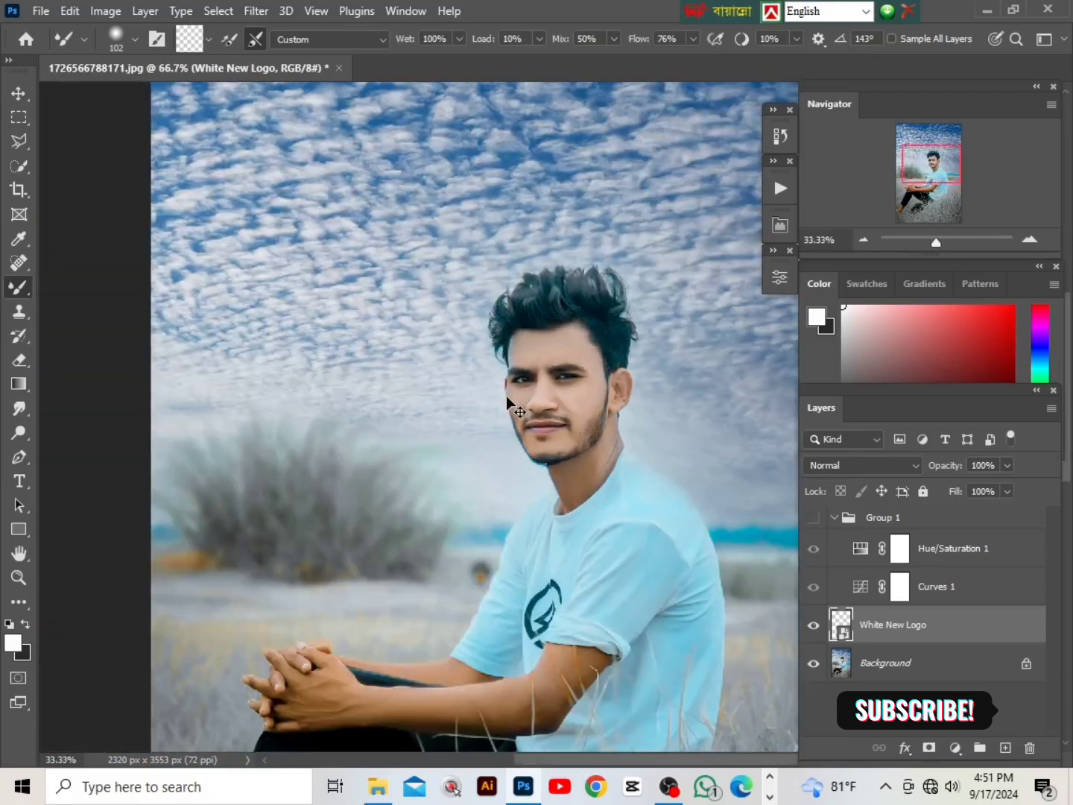
key(ctrl+minus)
scroll(562, 465, right, 3)
scroll(562, 465, up, 3)
scroll(562, 465, right, 3)
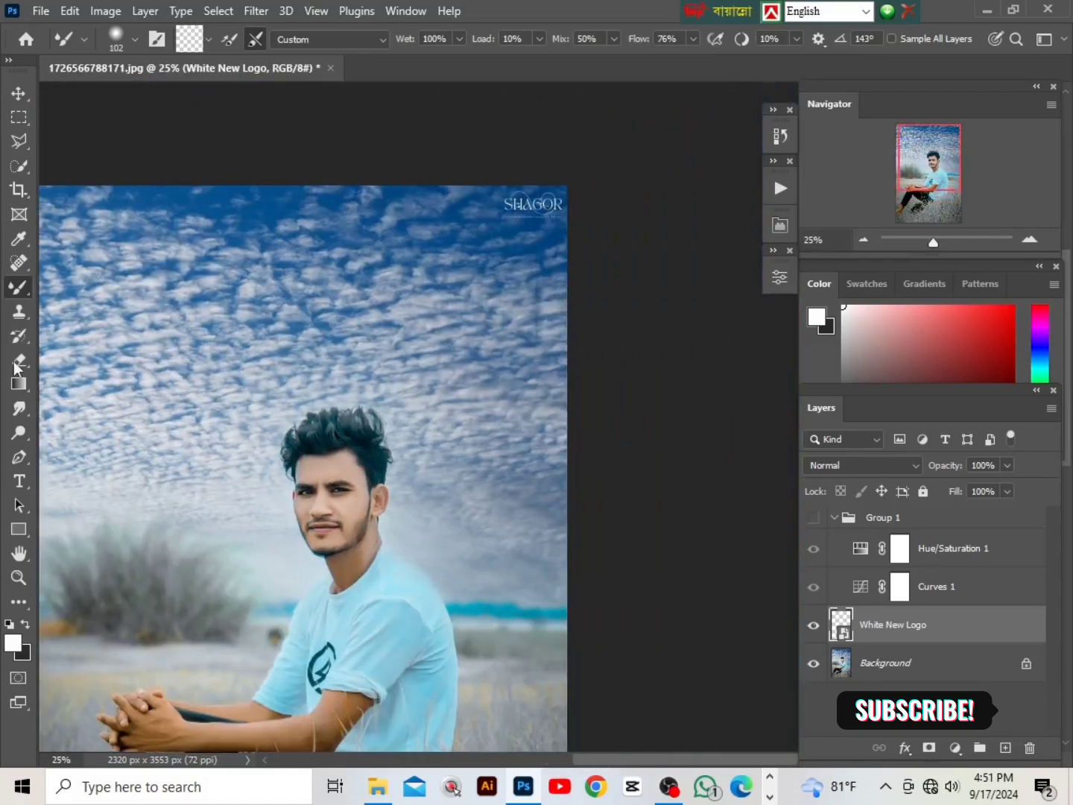
Step: Inspect the logo's lettering at 300% with the Zoom tool, and fit the whole photo on screen
click(19, 577)
click(547, 225)
click(548, 224)
click(547, 225)
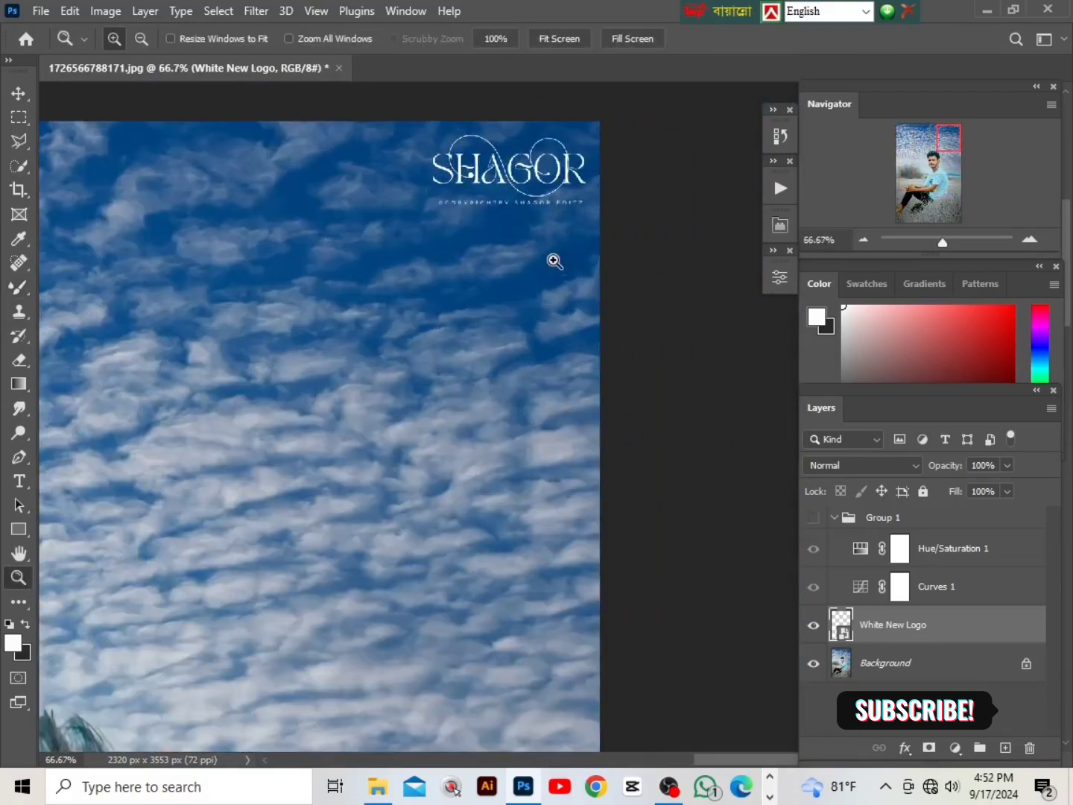
scroll(554, 261, up, 2)
click(601, 273)
click(600, 258)
click(600, 254)
right_click(511, 175)
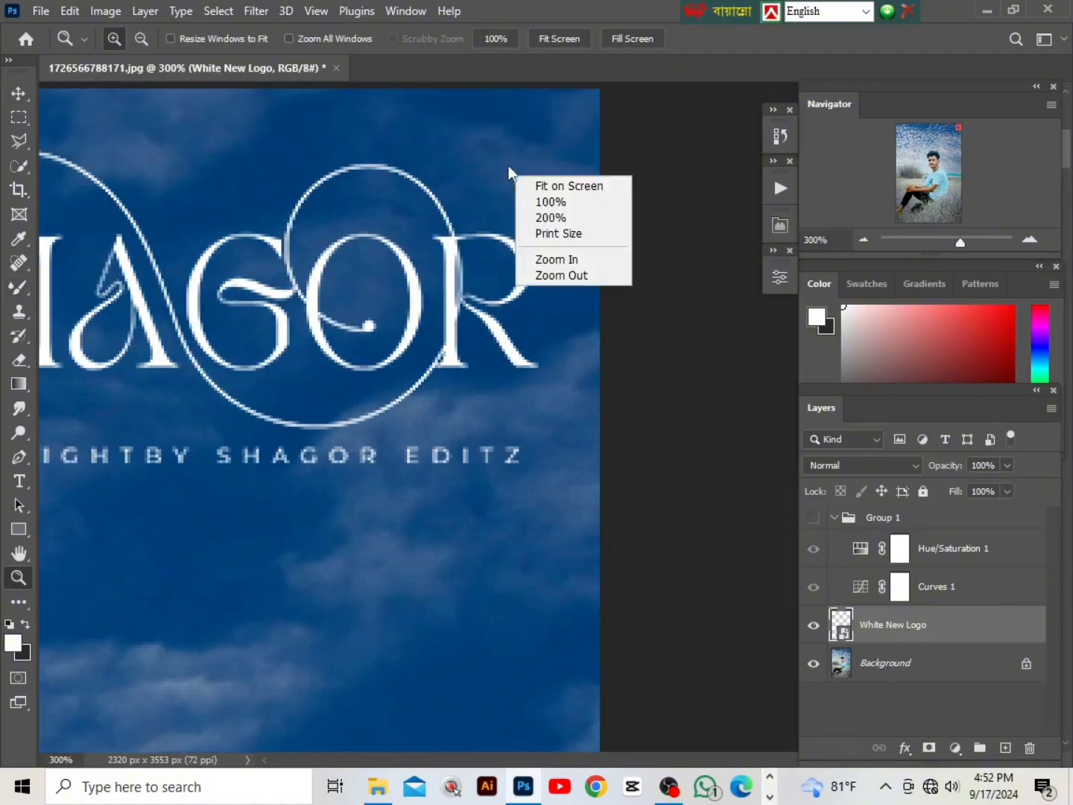
click(550, 182)
Step: Review the finished portrait at several magnifications, checking the subject, the sky and the corner logo
key(ctrl+plus)
key(ctrl+plus)
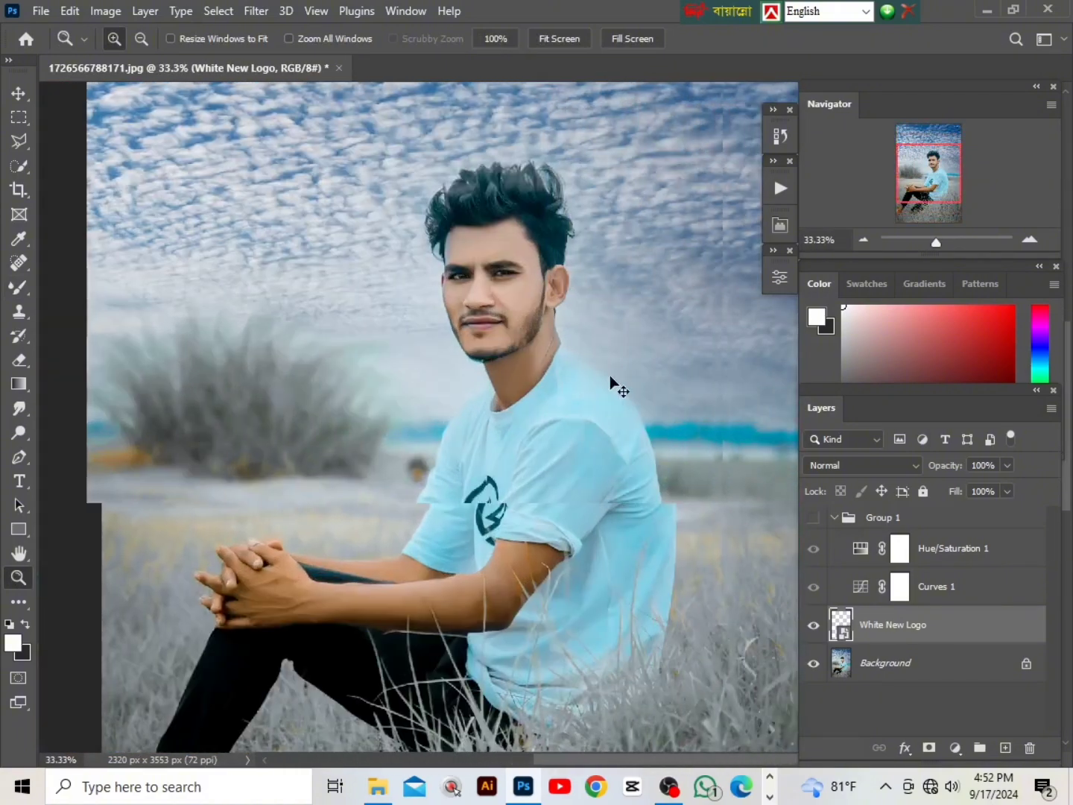
right_click(653, 258)
click(674, 270)
key(ctrl+plus)
key(ctrl+plus)
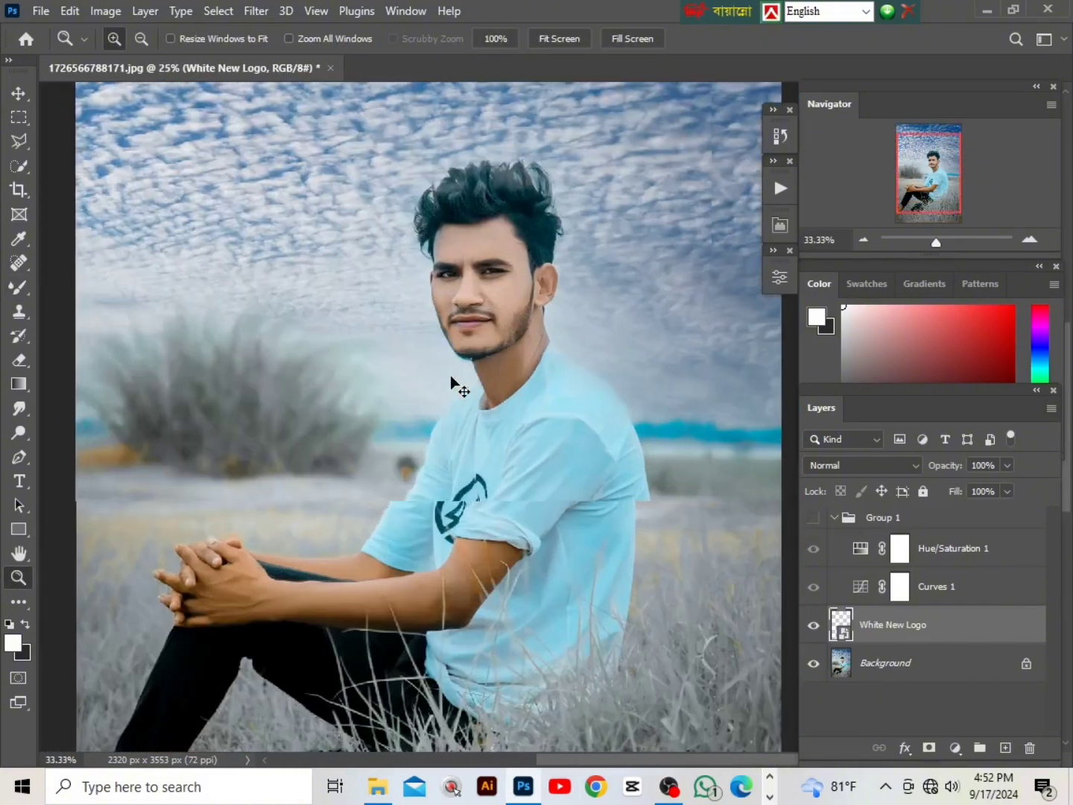
scroll(412, 395, right, 2)
scroll(413, 397, up, 5)
scroll(413, 396, up, 4)
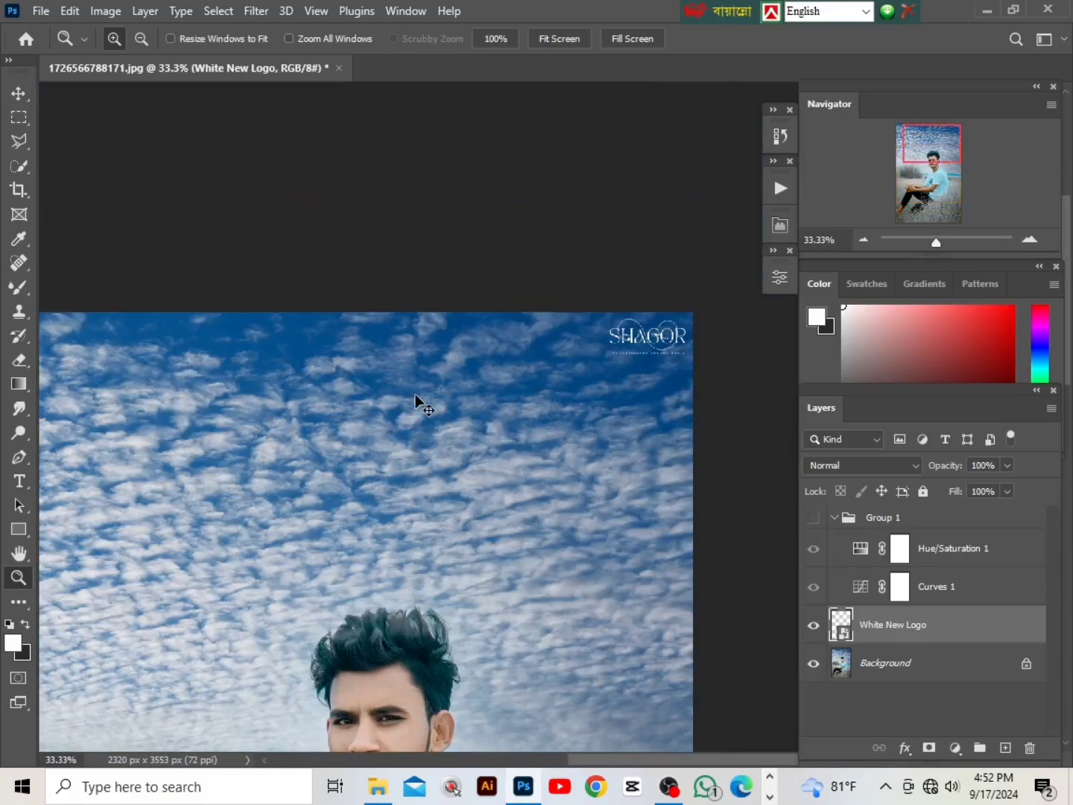
scroll(431, 408, down, 3)
key(ctrl+minus)
scroll(441, 410, left, 3)
scroll(443, 411, down, 5)
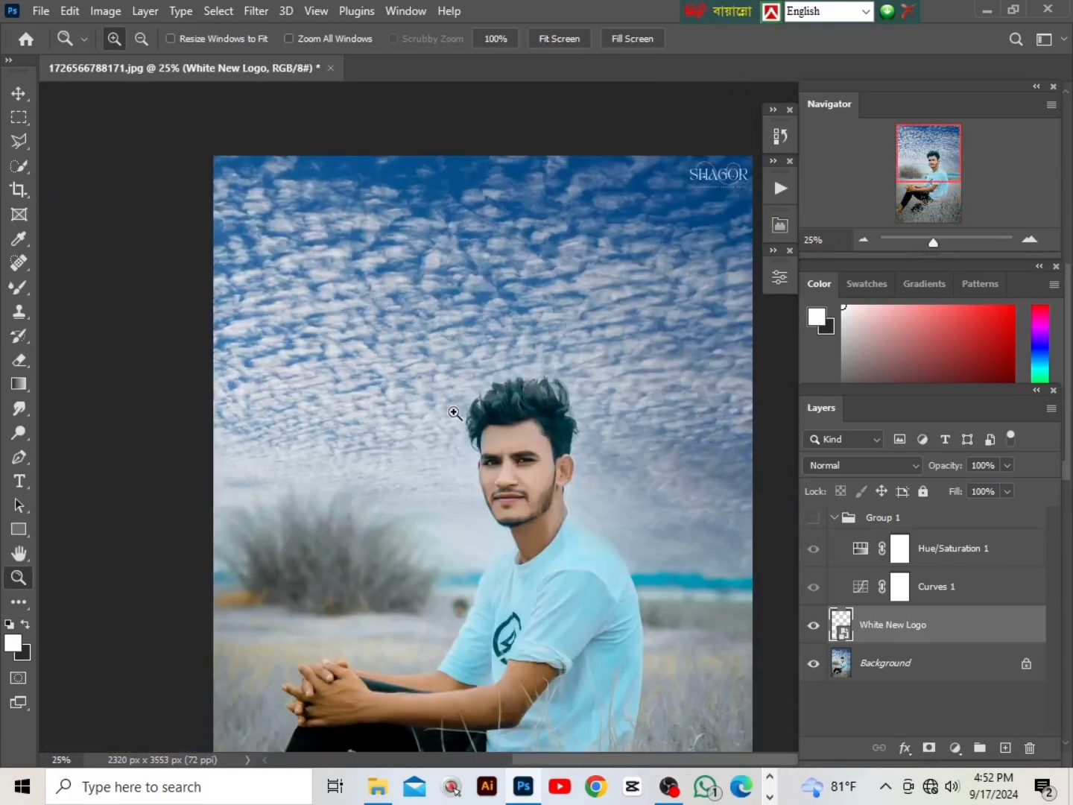
key(ctrl+plus)
key(ctrl+plus)
scroll(488, 447, up, 4)
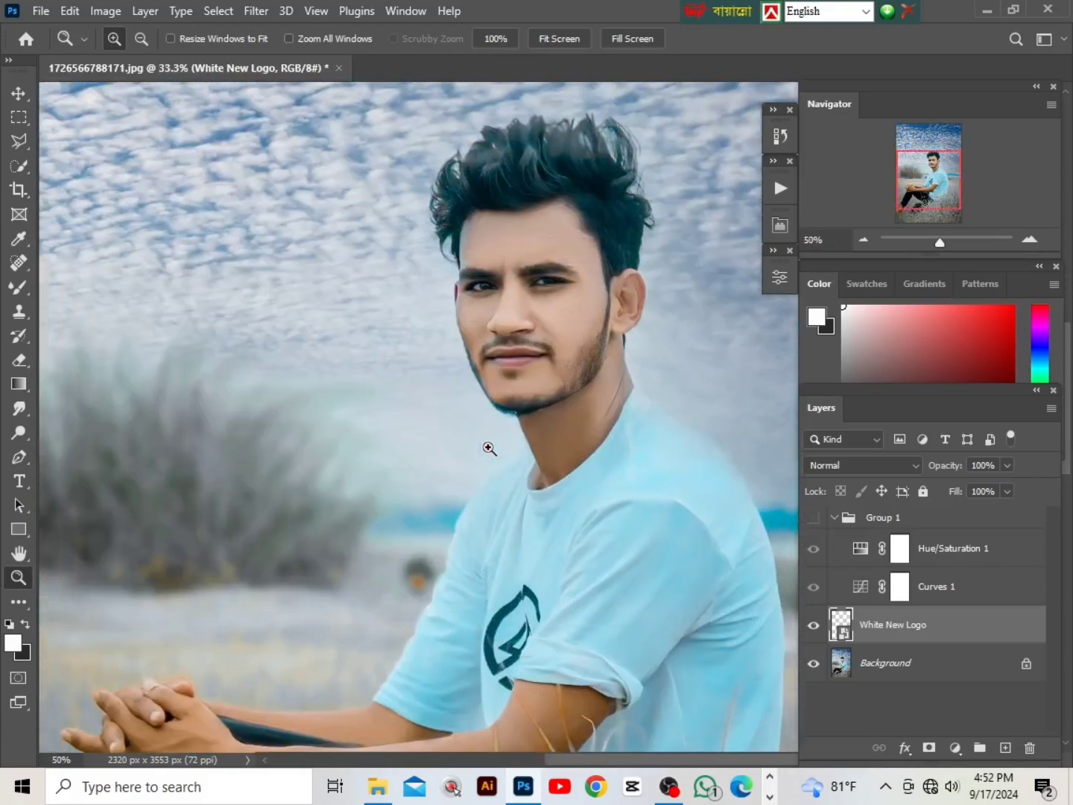